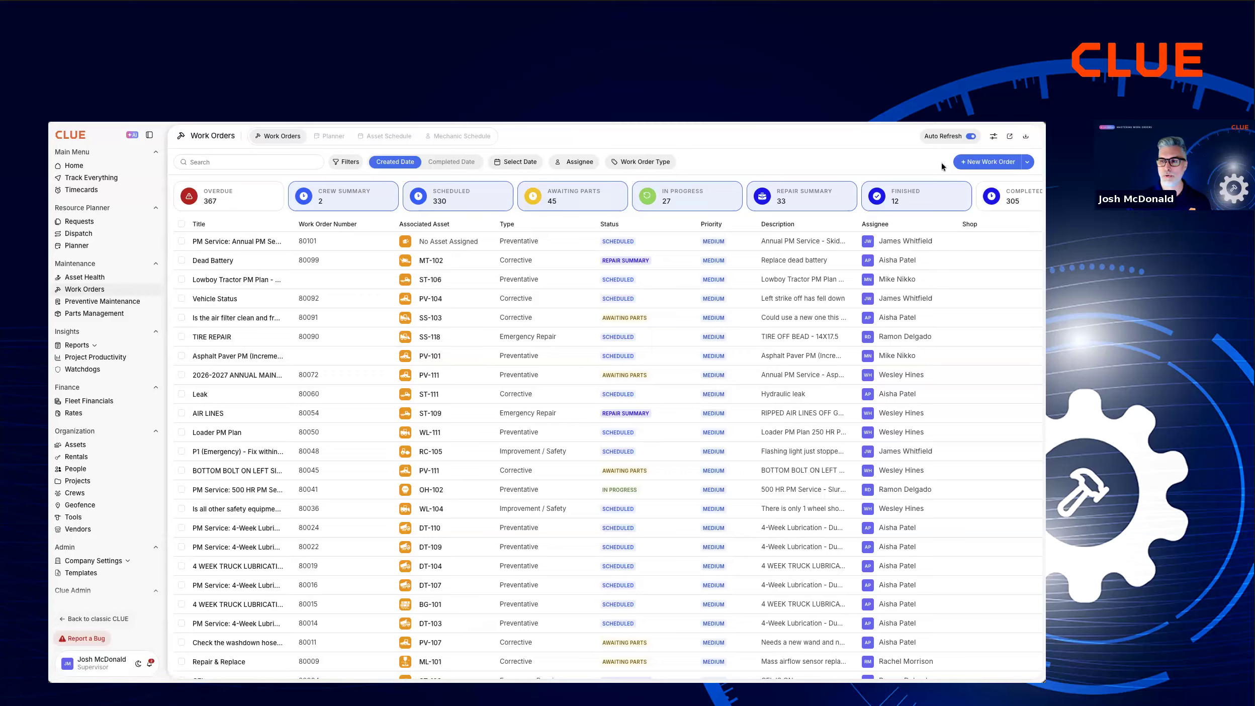
Open a blank asset work order form, review the available work order types and failure components, and close the form.
{"action": "left_click", "coordinate": [1028, 162]}
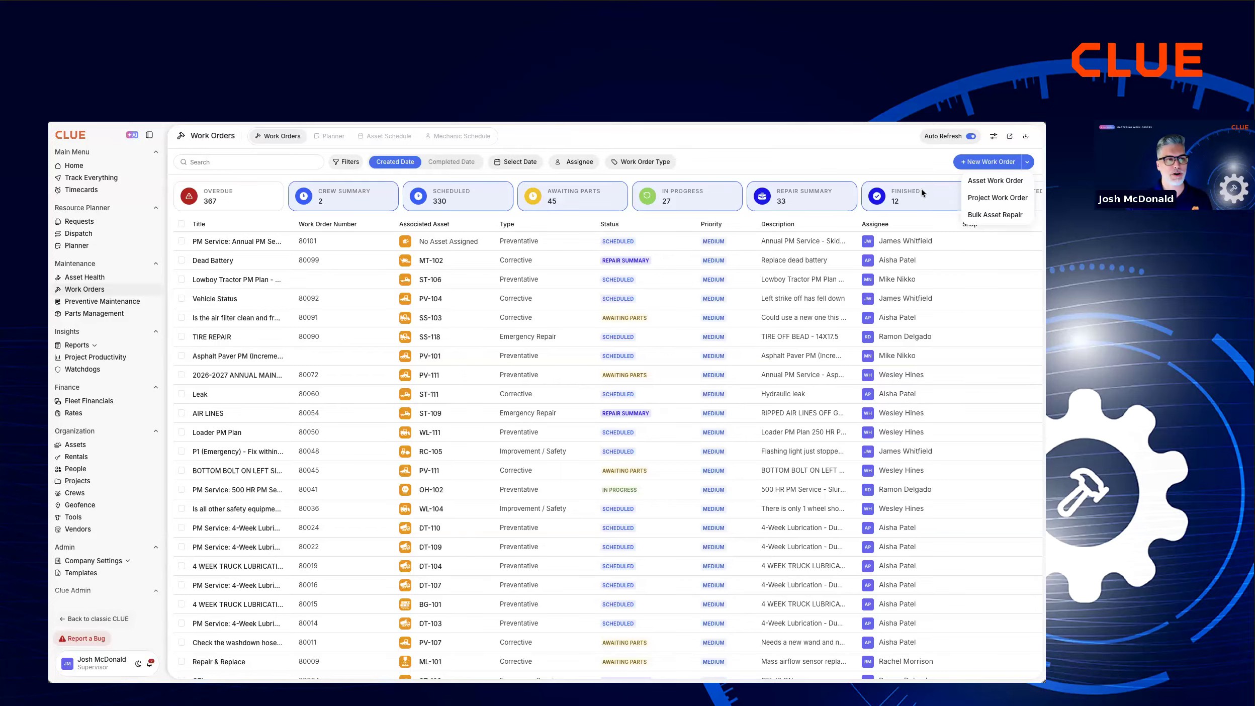
{"action": "left_click", "coordinate": [988, 182]}
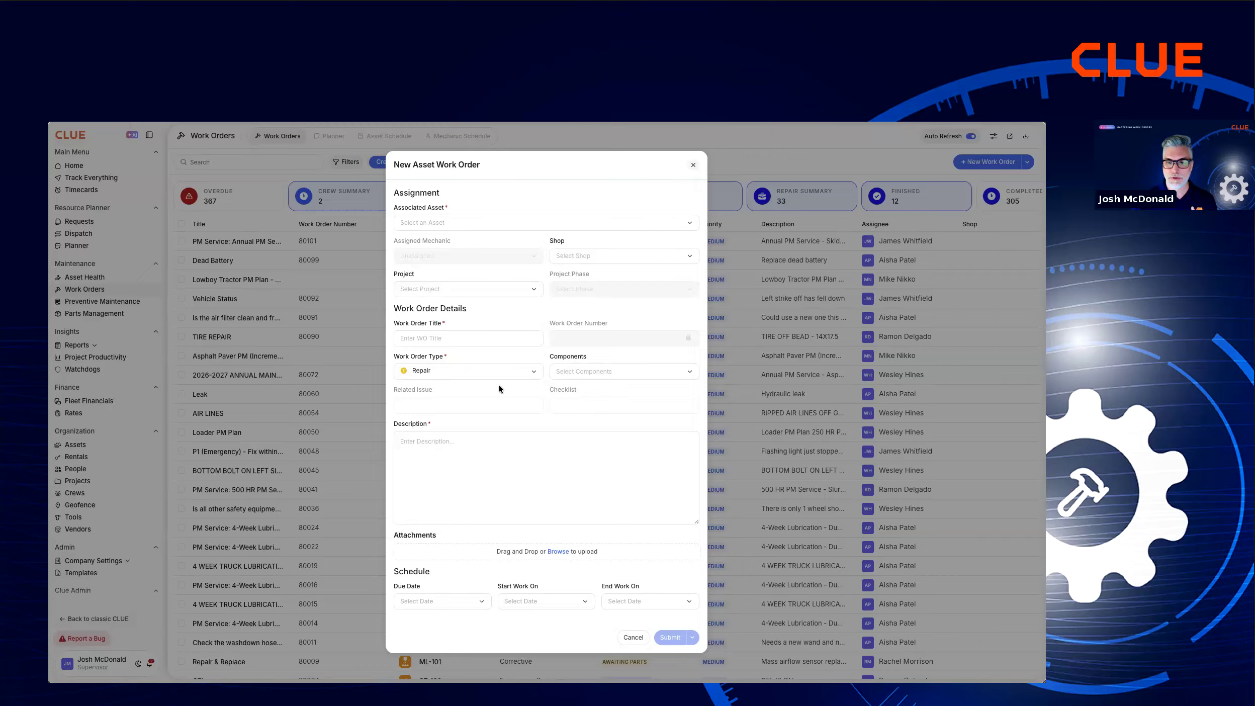
{"action": "left_click", "coordinate": [520, 375]}
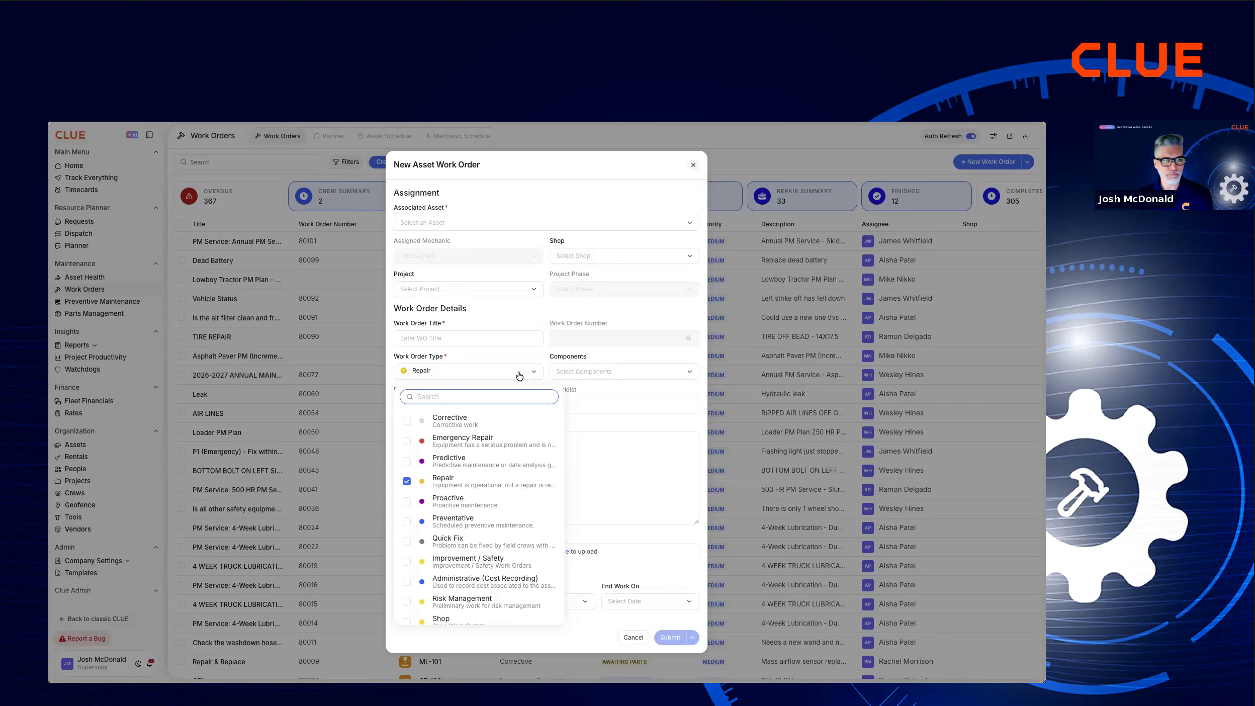
{"action": "left_click", "coordinate": [564, 204]}
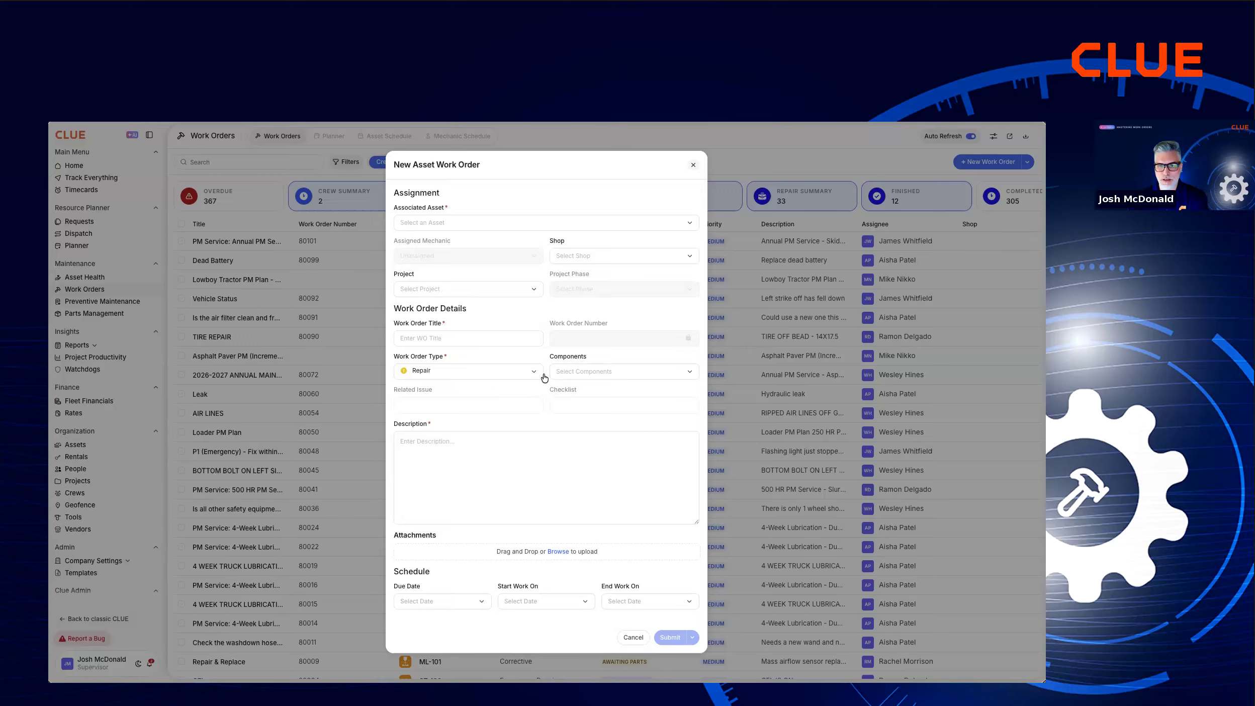
{"action": "left_click", "coordinate": [637, 372]}
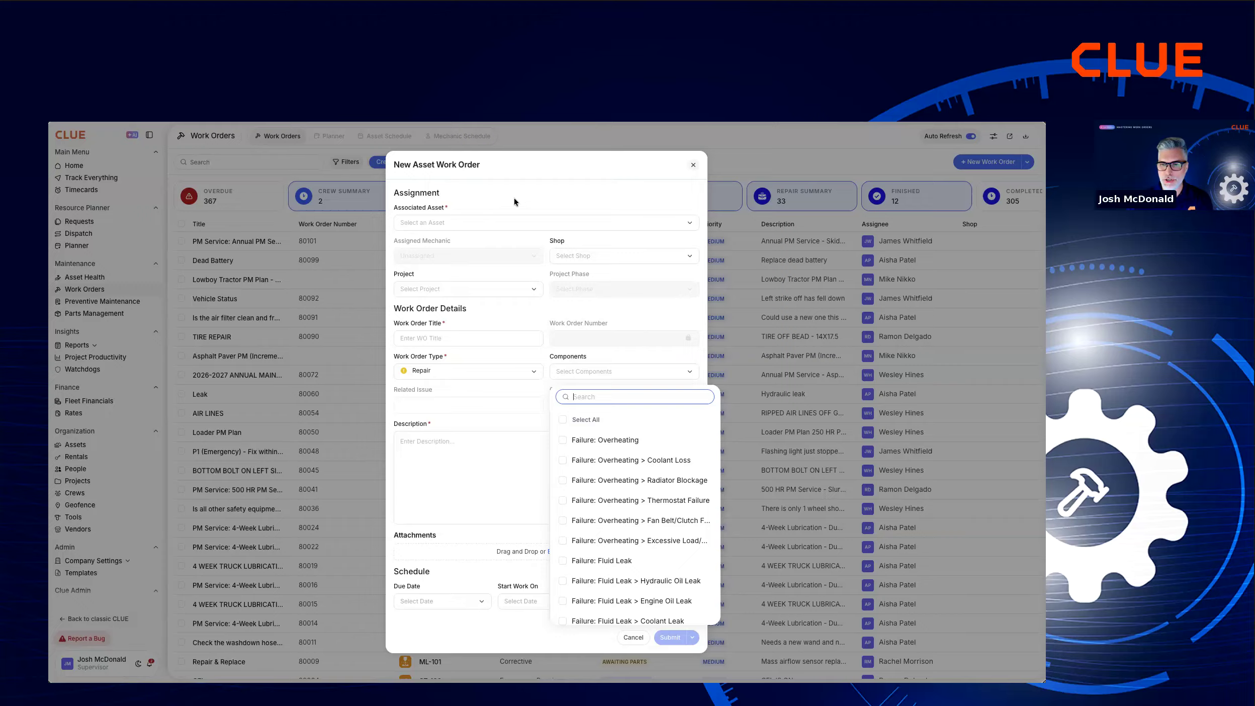
{"action": "left_click", "coordinate": [547, 197]}
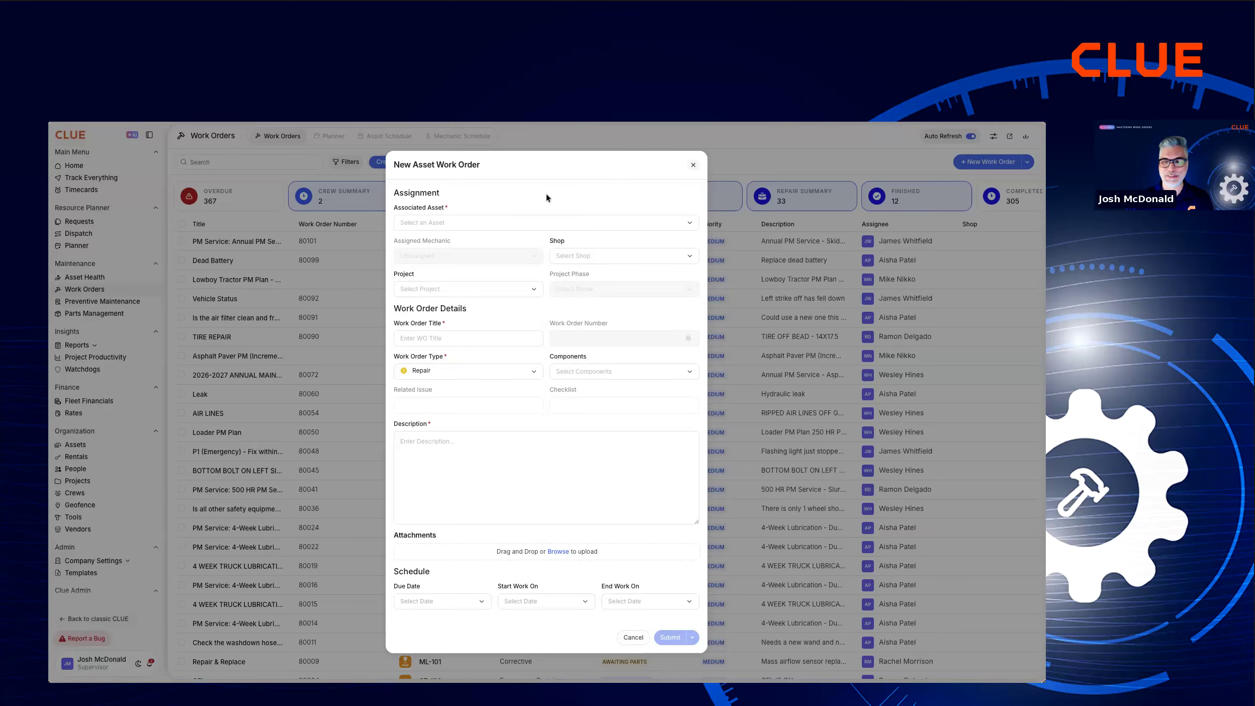
{"action": "left_click", "coordinate": [693, 167]}
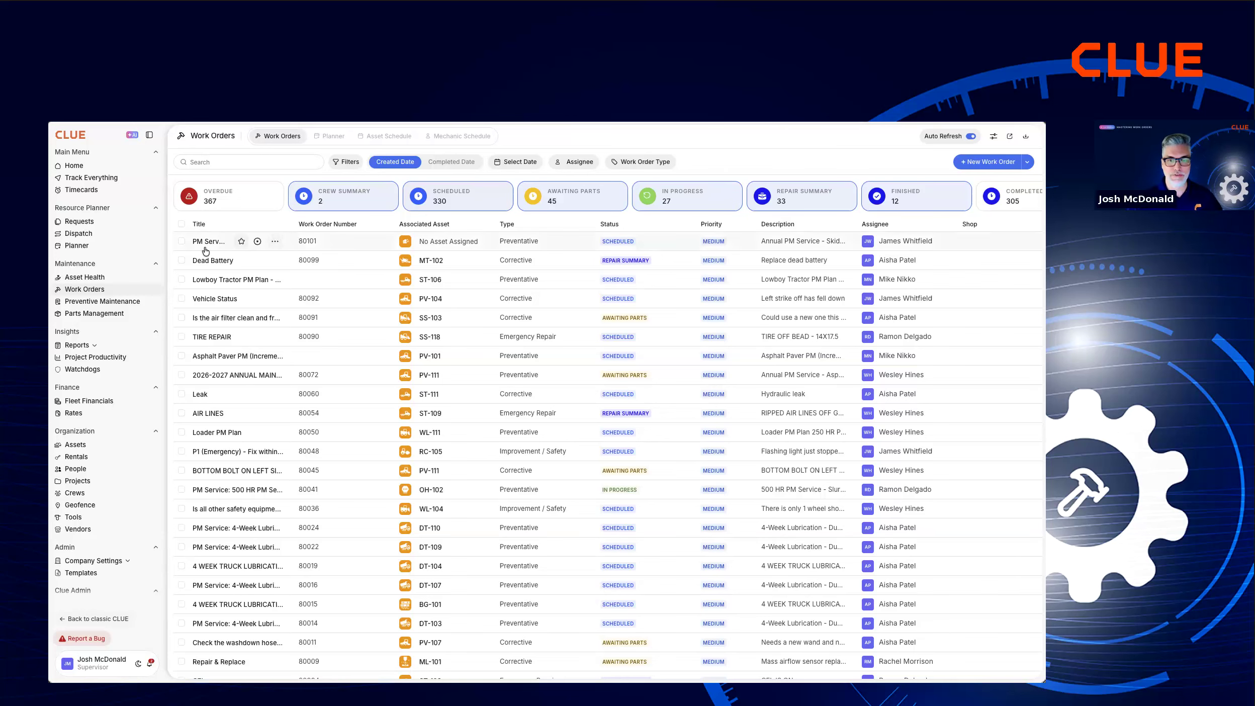
Open the first DT-102 inspection issue in Asset Health, examine its acknowledgement options, and close the issue.
{"action": "left_click", "coordinate": [91, 278]}
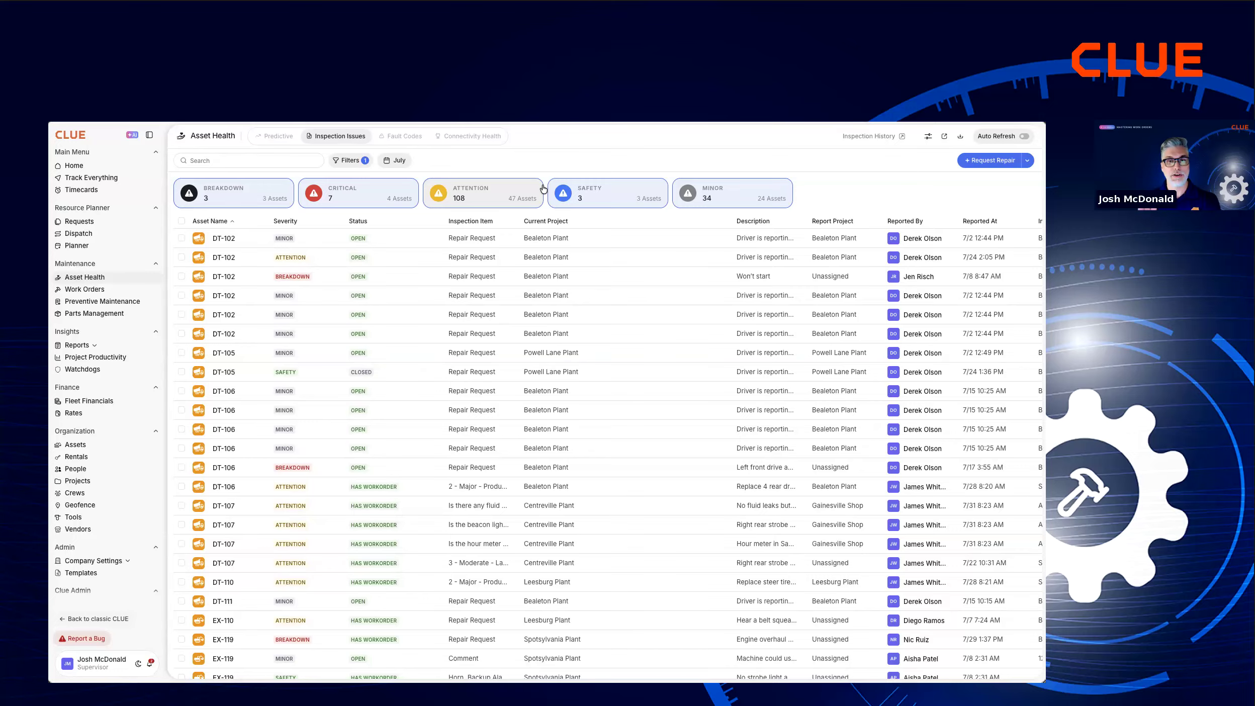
{"action": "left_click", "coordinate": [310, 242]}
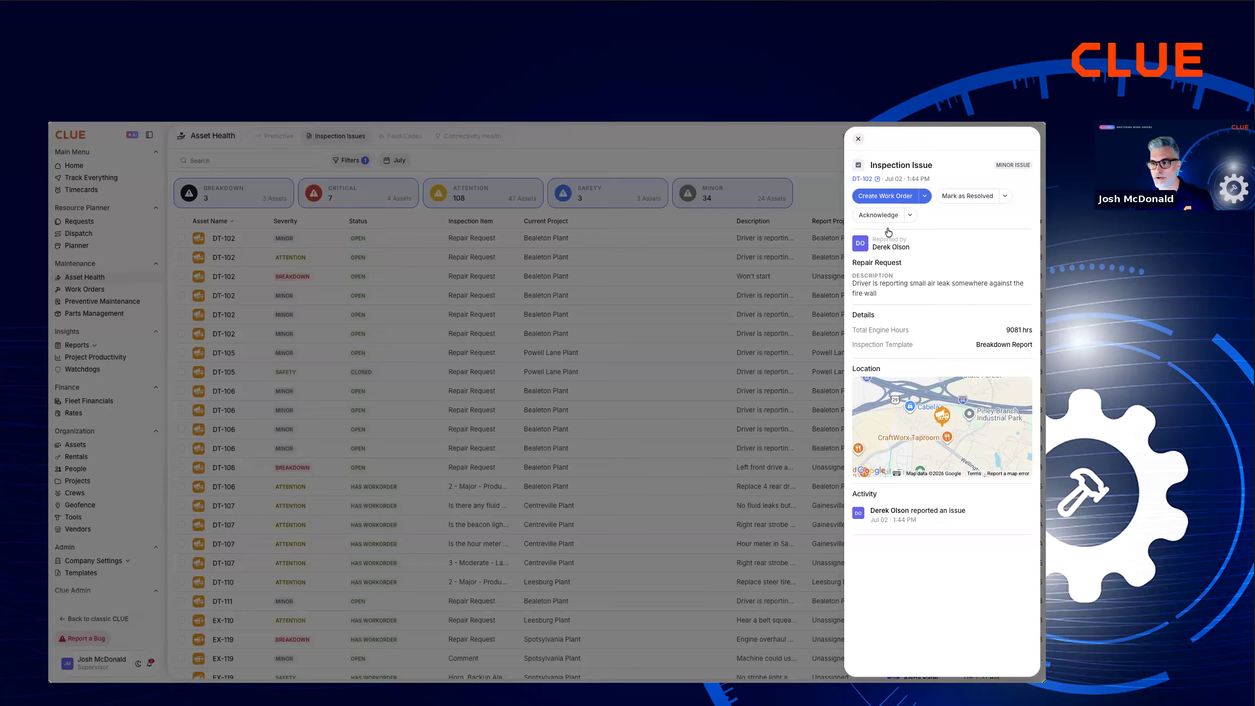
{"action": "left_click", "coordinate": [909, 216]}
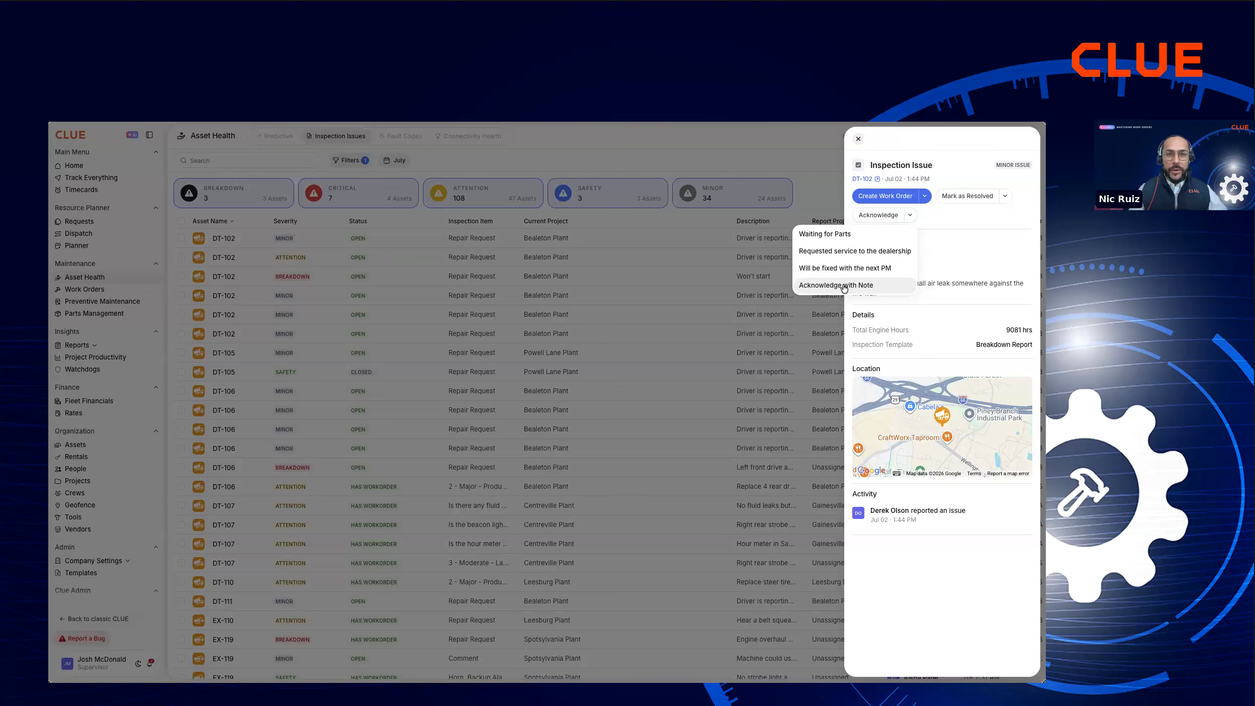
{"action": "left_click", "coordinate": [906, 141]}
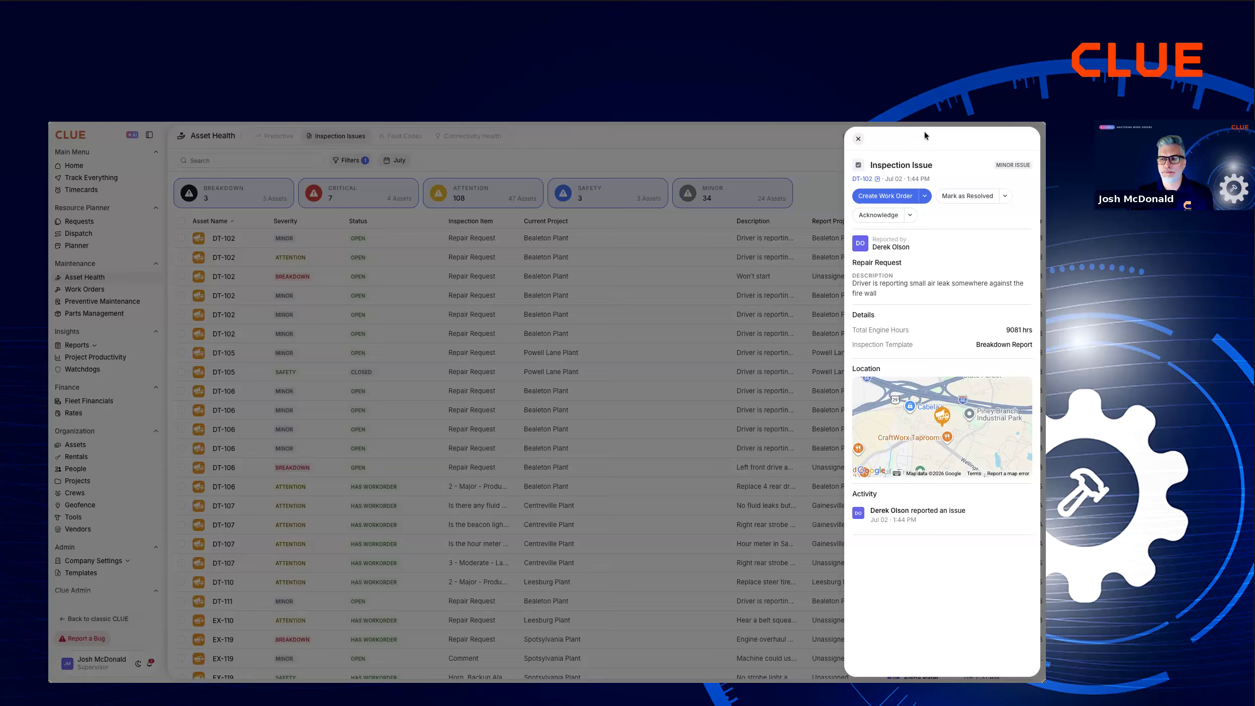
{"action": "left_click", "coordinate": [859, 141]}
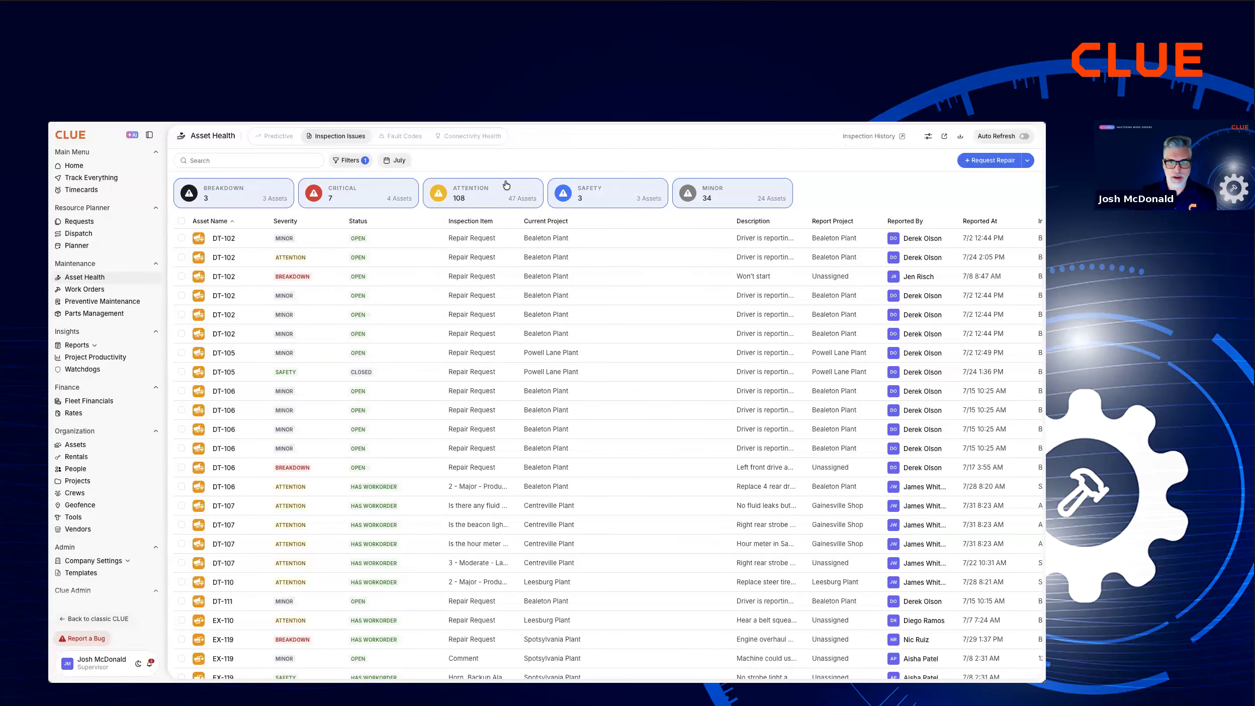
Find asset DT-103 in the assets list and start a new work order from its details.
{"action": "left_click", "coordinate": [79, 445]}
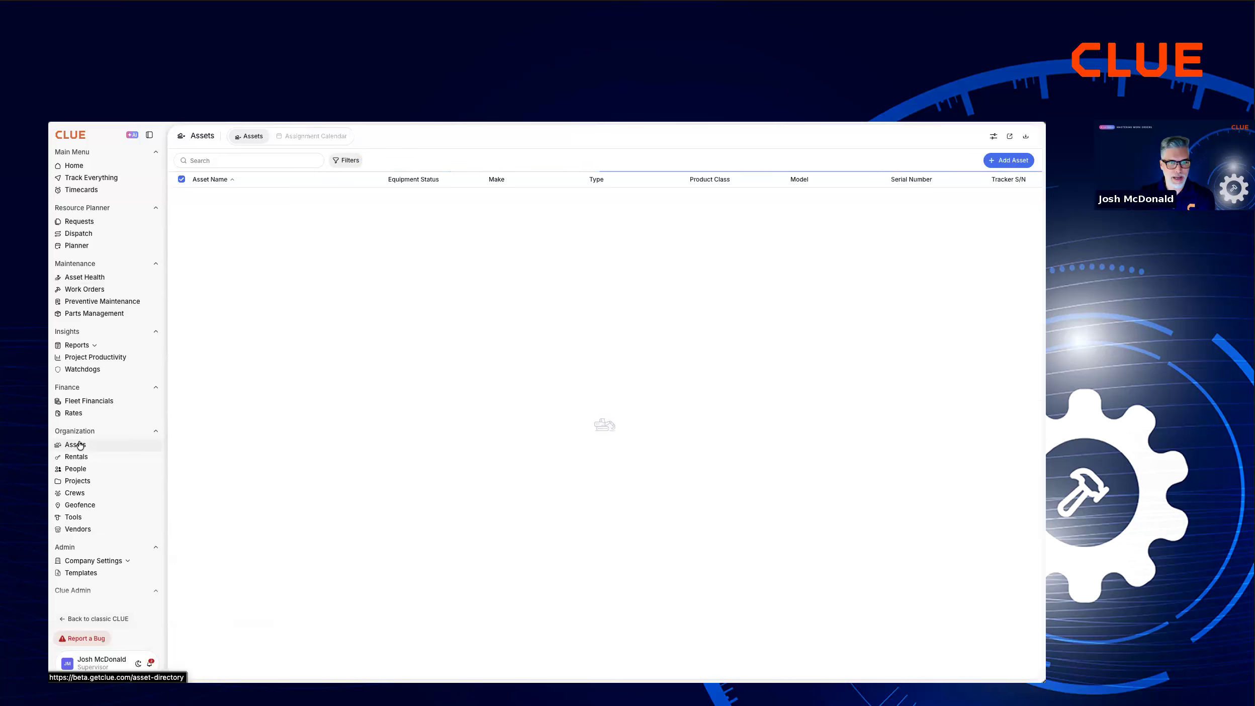
{"action": "left_click", "coordinate": [220, 161]}
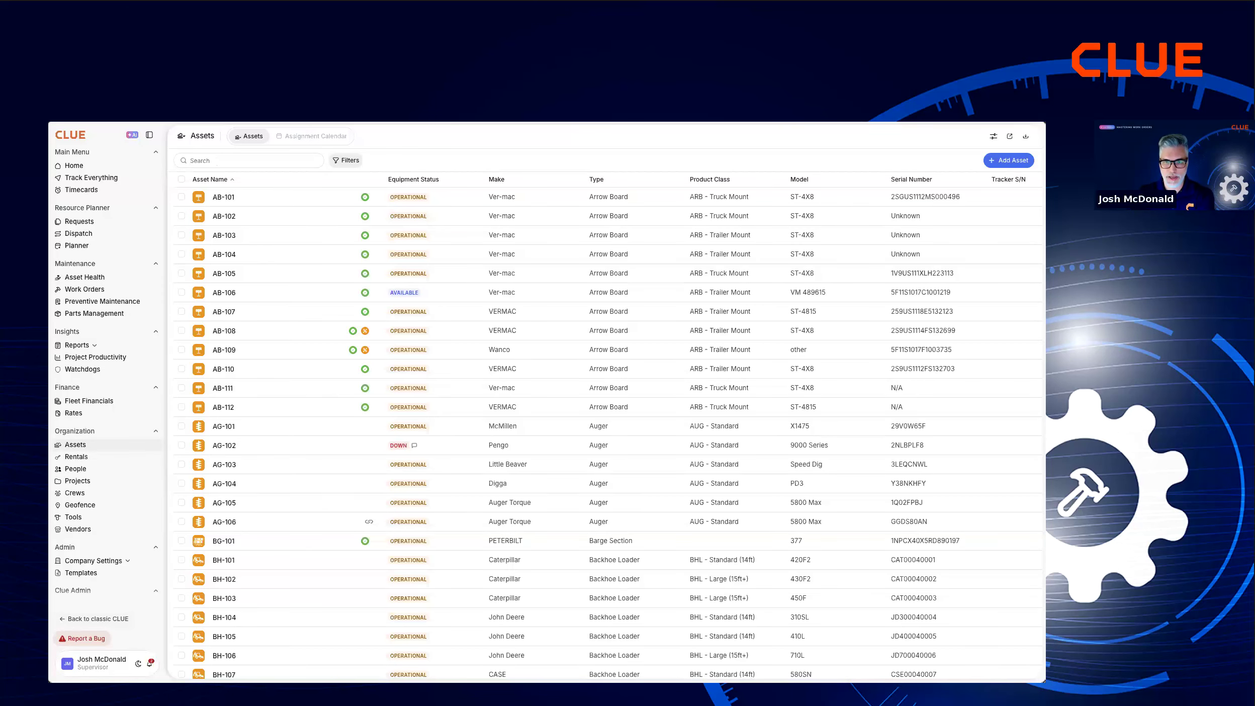
{"action": "type", "text": "dt-103"}
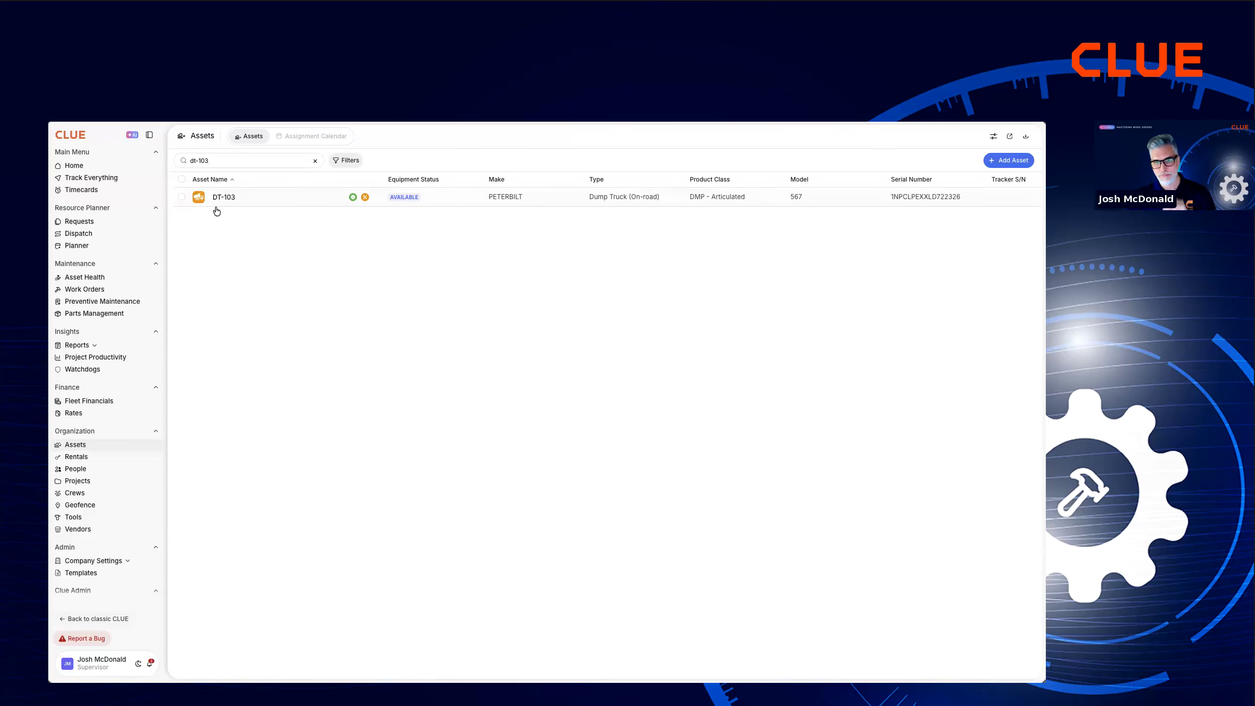
{"action": "left_click", "coordinate": [218, 201]}
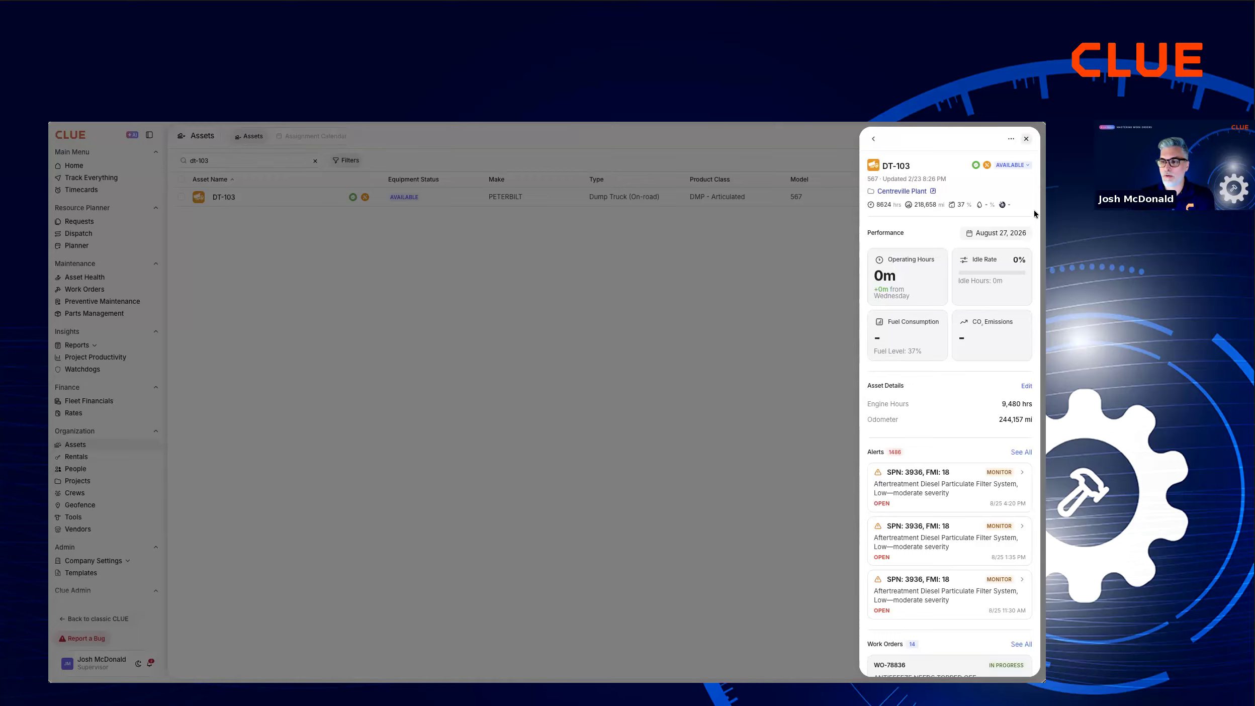
{"action": "left_click", "coordinate": [1012, 141]}
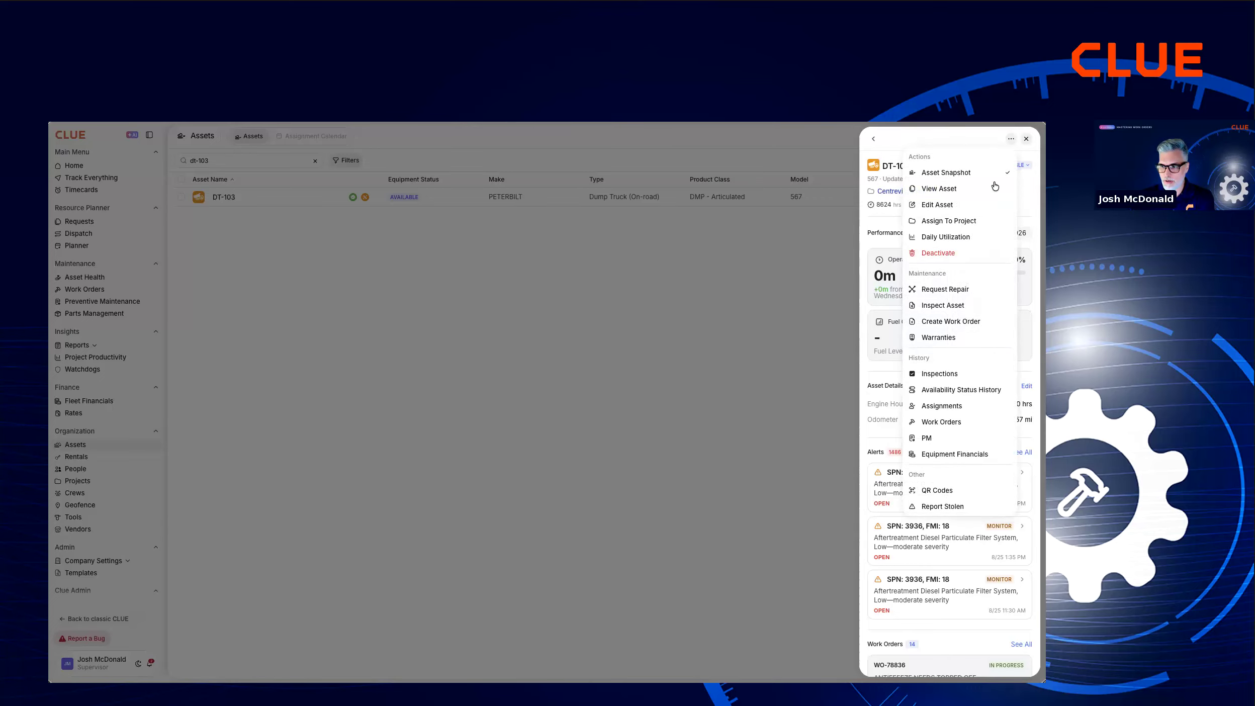
{"action": "left_click", "coordinate": [936, 326]}
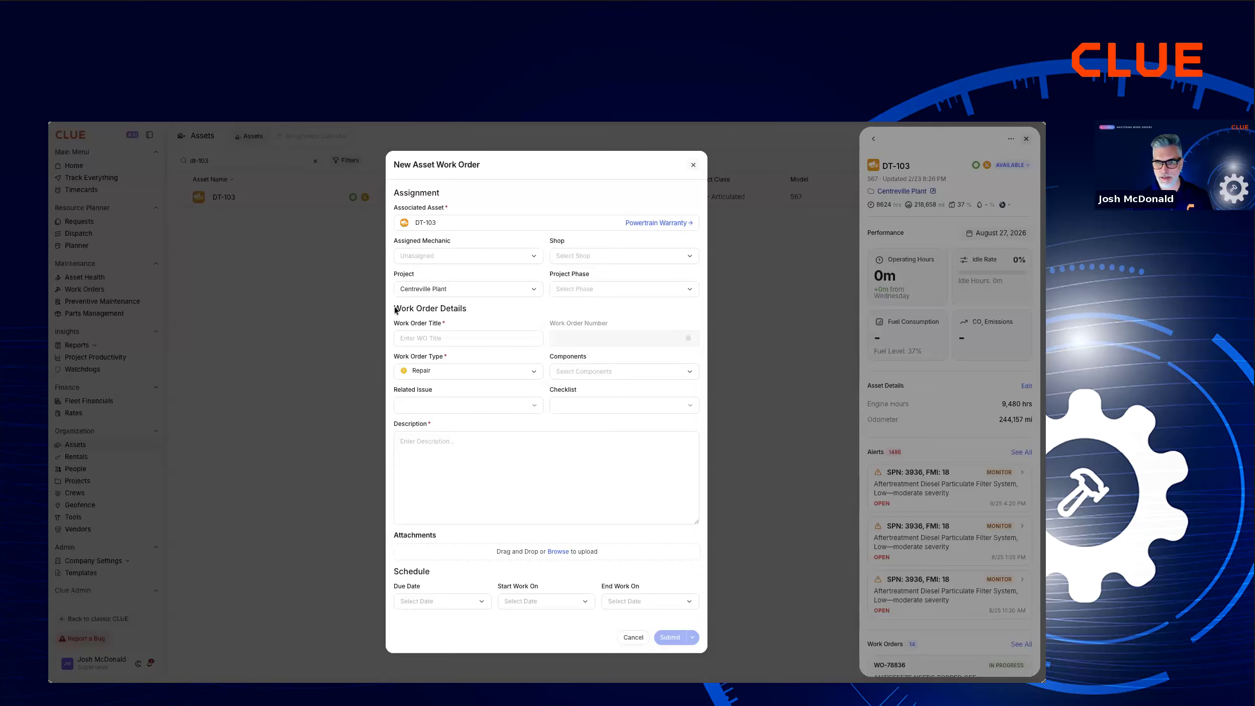
Title the work order "Coolant Level is dropping quickly".
{"action": "left_click", "coordinate": [438, 336]}
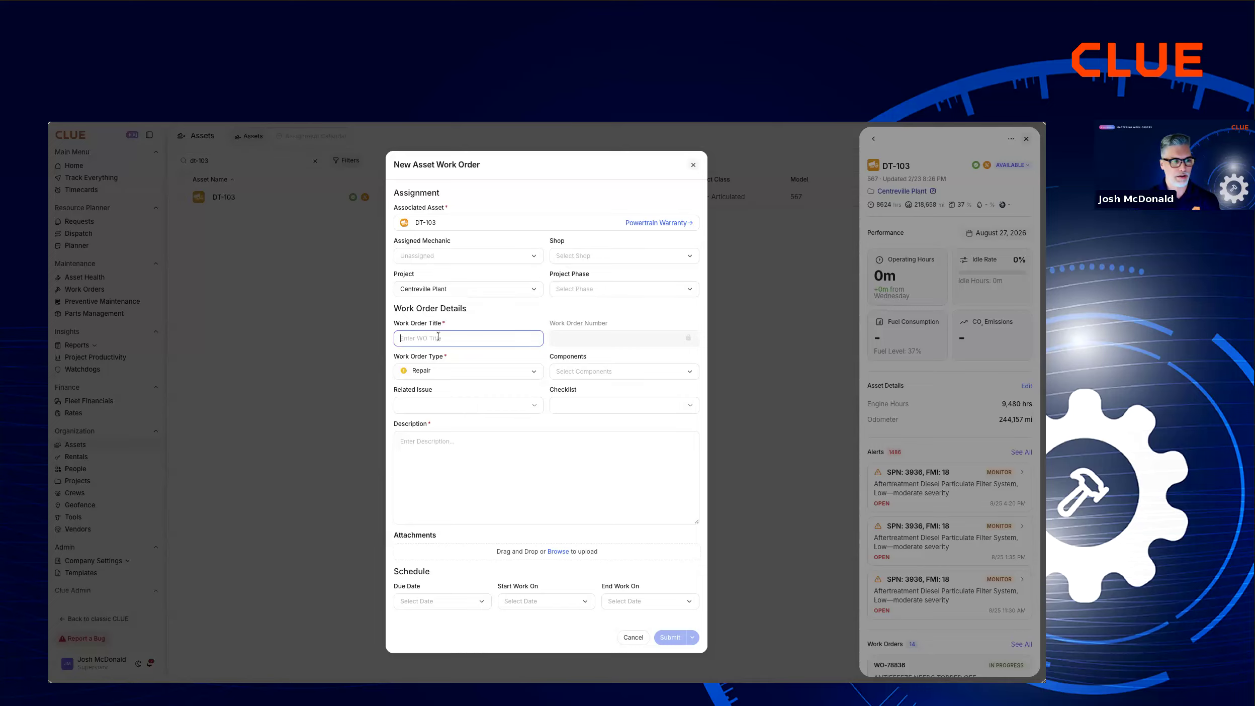
{"action": "type", "text": "Coolan"}
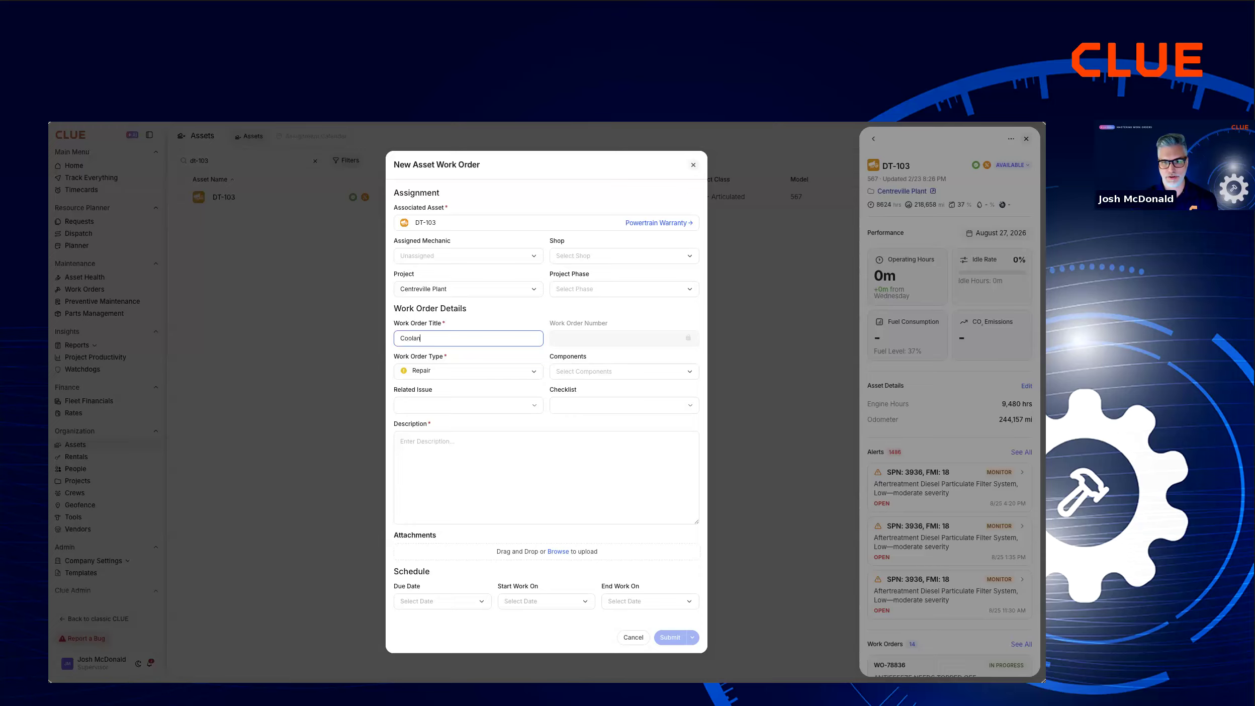
{"action": "type", "text": "t Level is dropping quickly"}
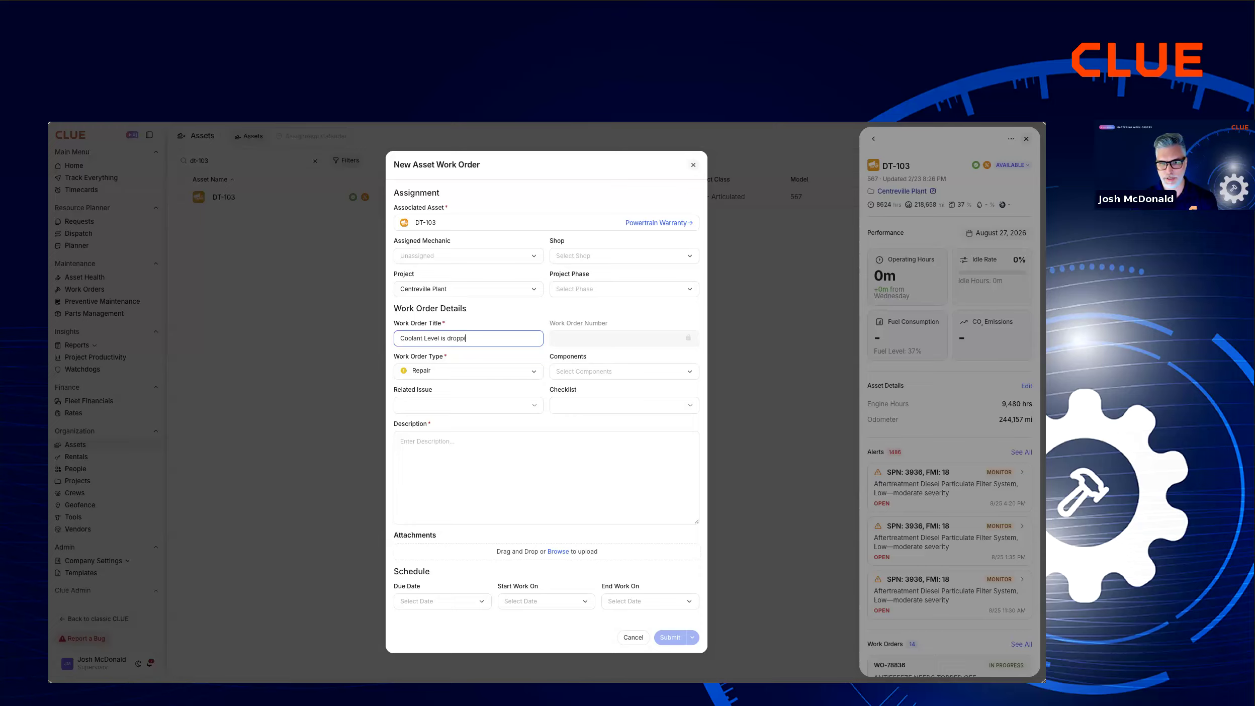
Enter the work order description "appears to have a coolant leak. truck is overheating. please investigate and repair.".
{"action": "left_click", "coordinate": [414, 454]}
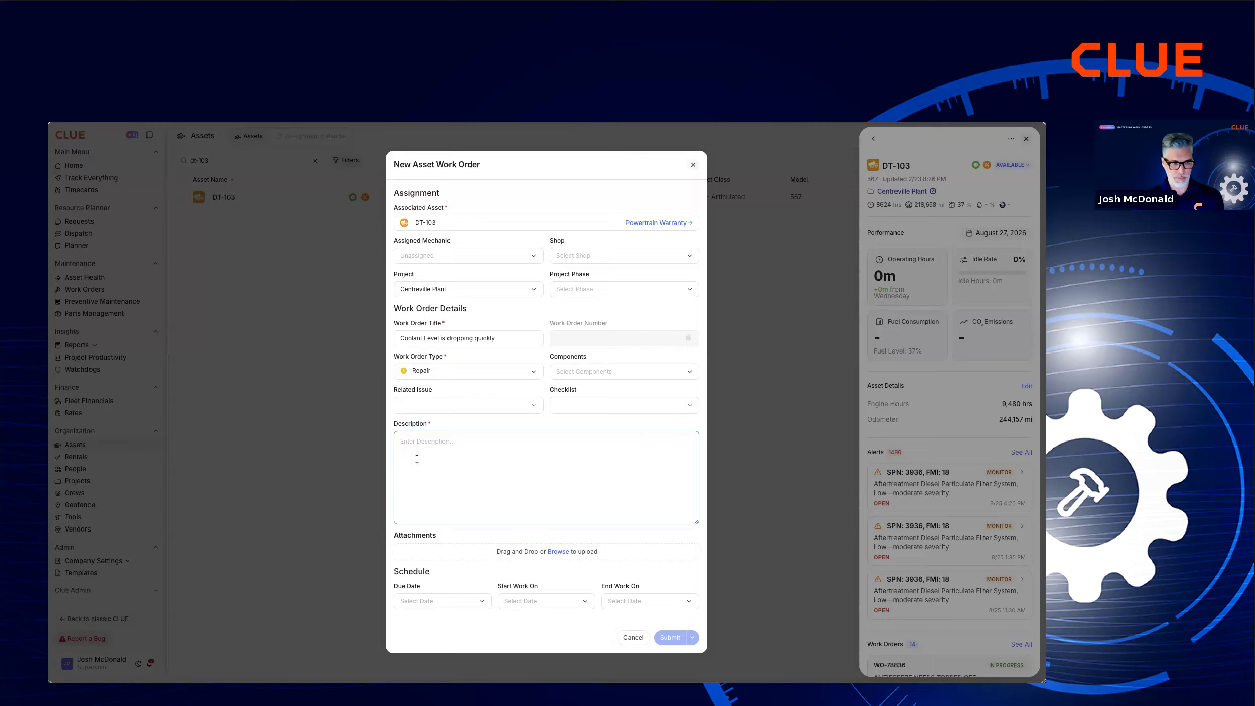
{"action": "type", "text": "appears to have a coolant "}
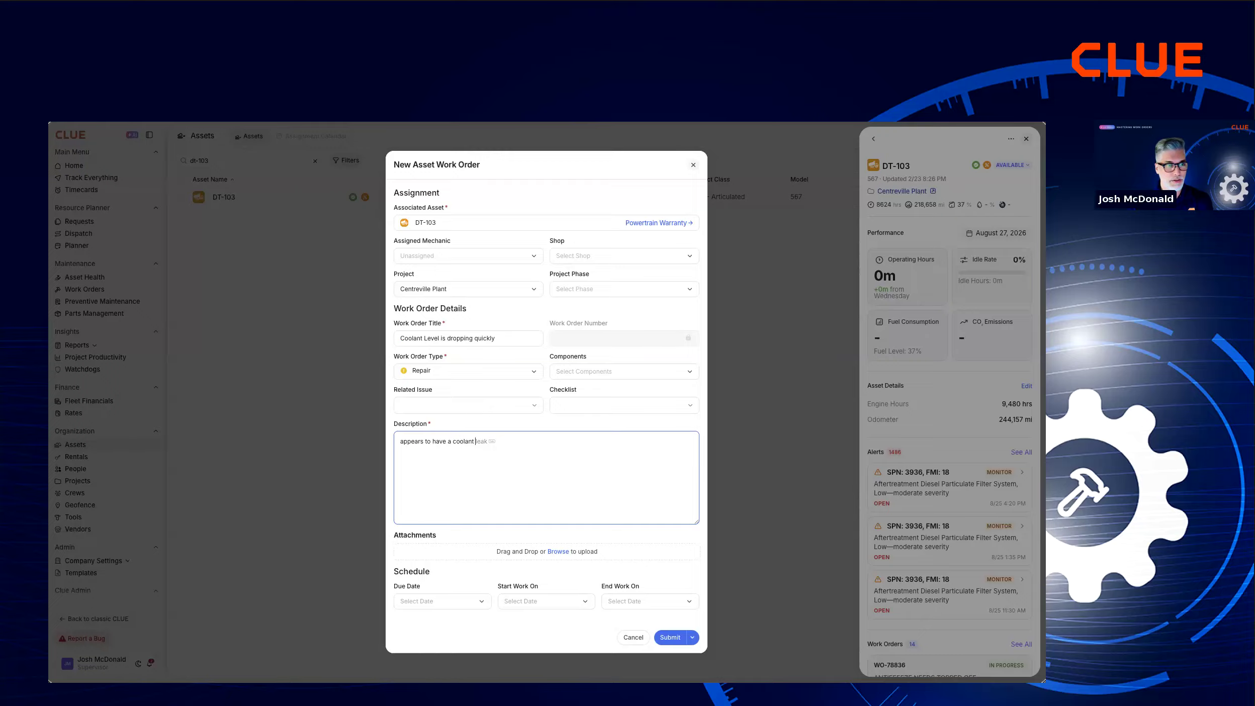
{"action": "type", "text": "leak. tuuck"}
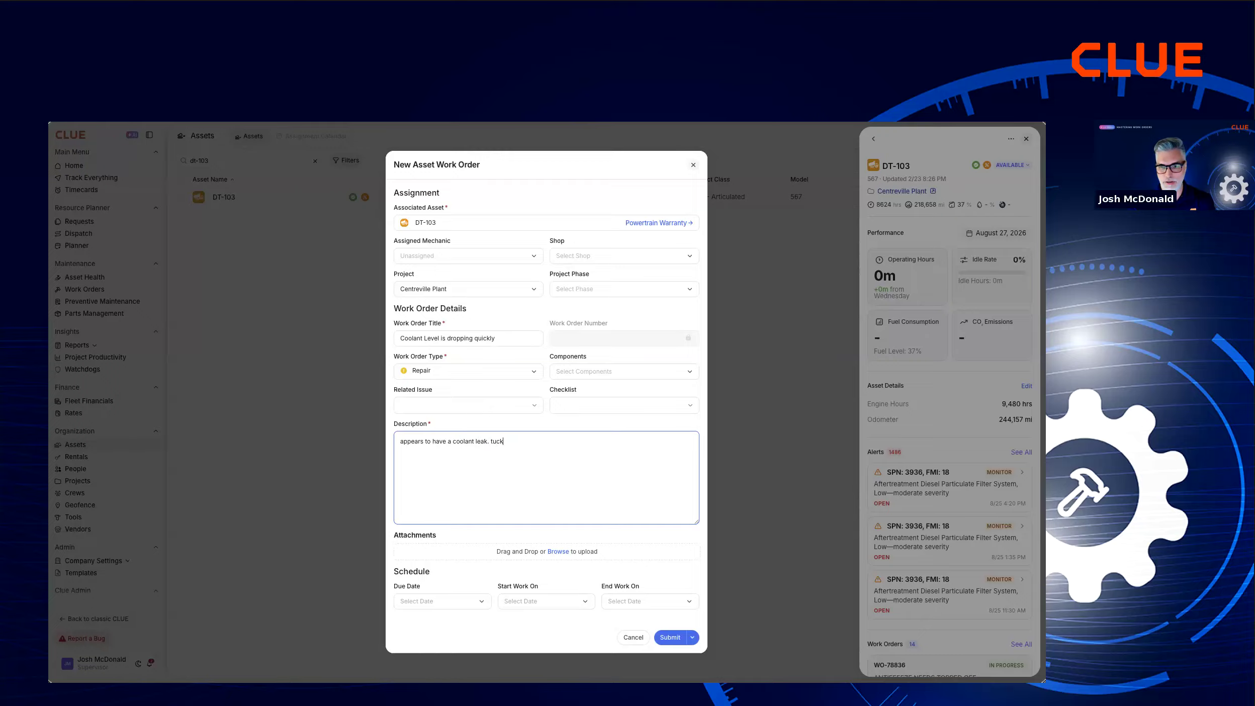
{"action": "key", "text": "BackSpace"}
{"action": "key", "text": "BackSpace"}
{"action": "key", "text": "BackSpace"}
{"action": "type", "text": "ruck is overheating. please inveset"}
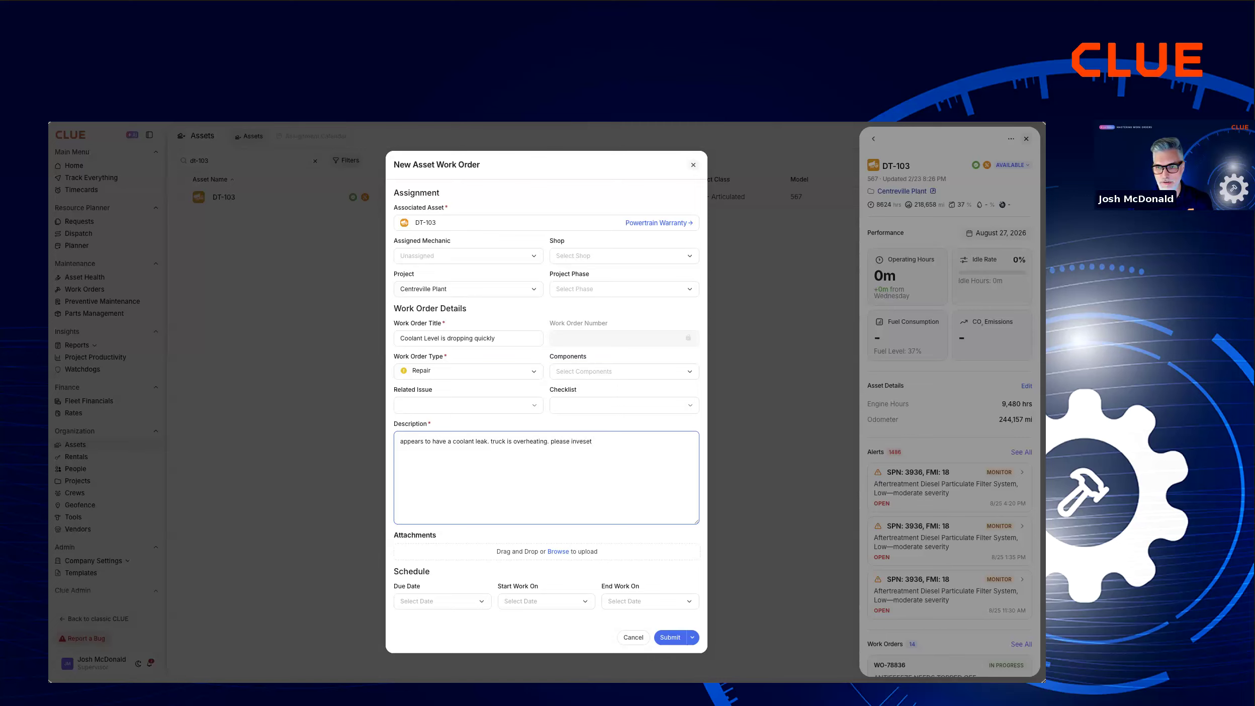
{"action": "key", "text": "BackSpace"}
{"action": "key", "text": "BackSpace"}
{"action": "type", "text": "tigate and repair."}
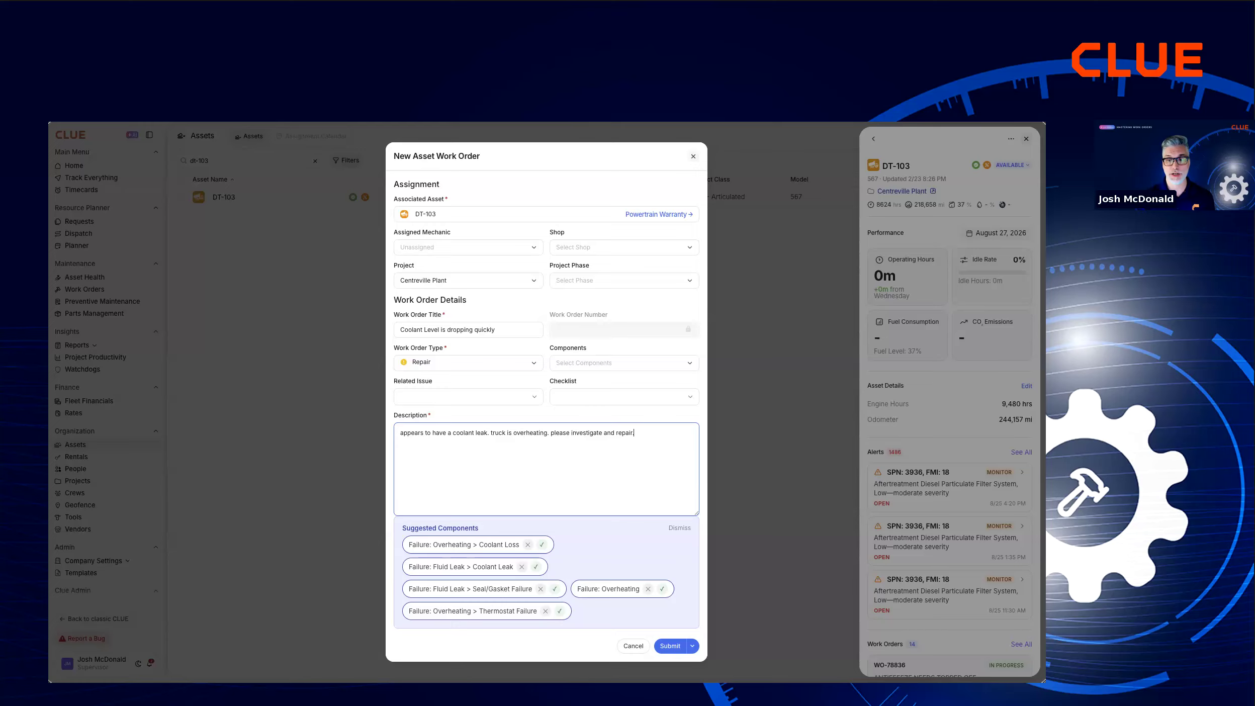
Reject the suggested components Fluid Leak > Seal/Gasket Failure and Overheating > Thermostat Failure.
{"action": "scroll", "coordinate": [414, 512], "scroll_direction": "down", "scroll_amount": 3}
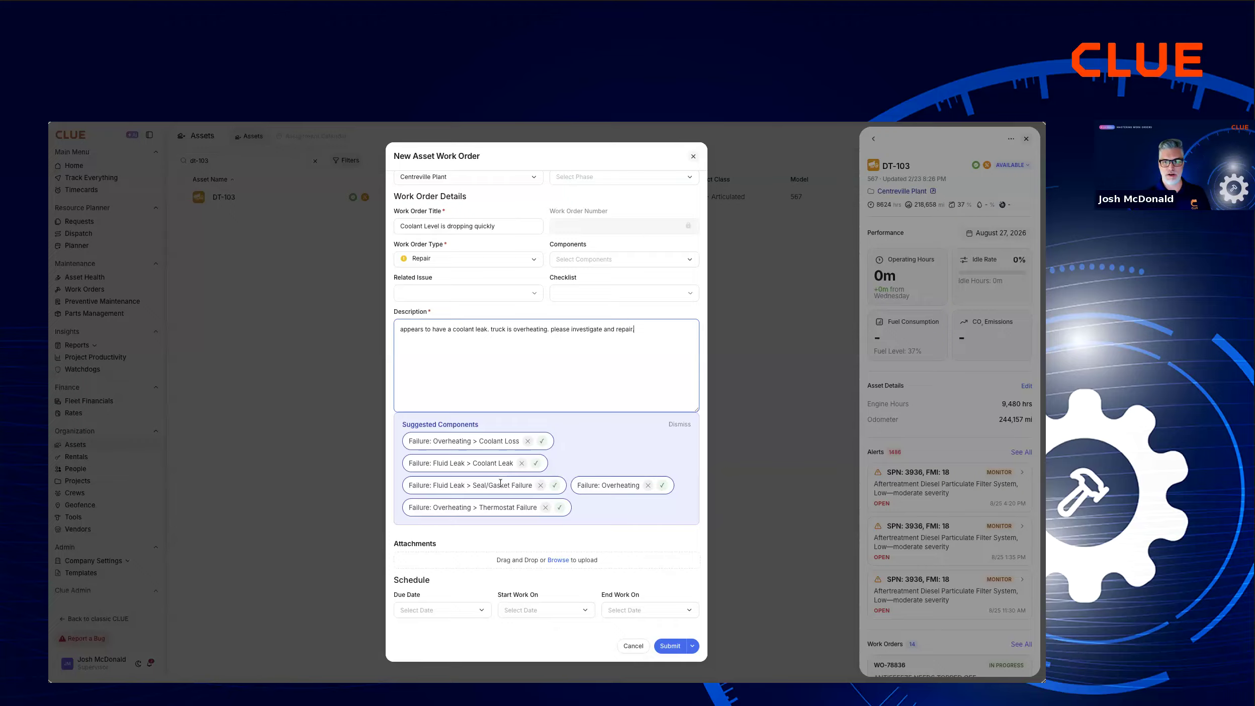
{"action": "left_click", "coordinate": [540, 486]}
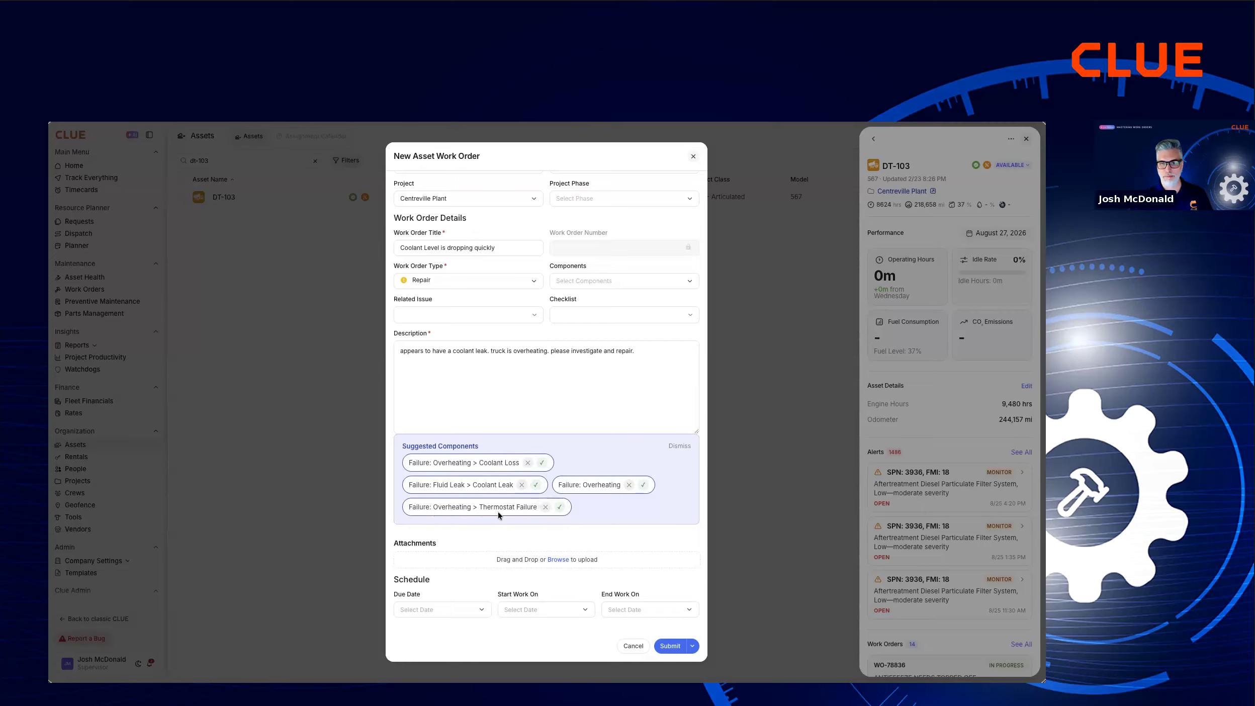
{"action": "left_click", "coordinate": [543, 507]}
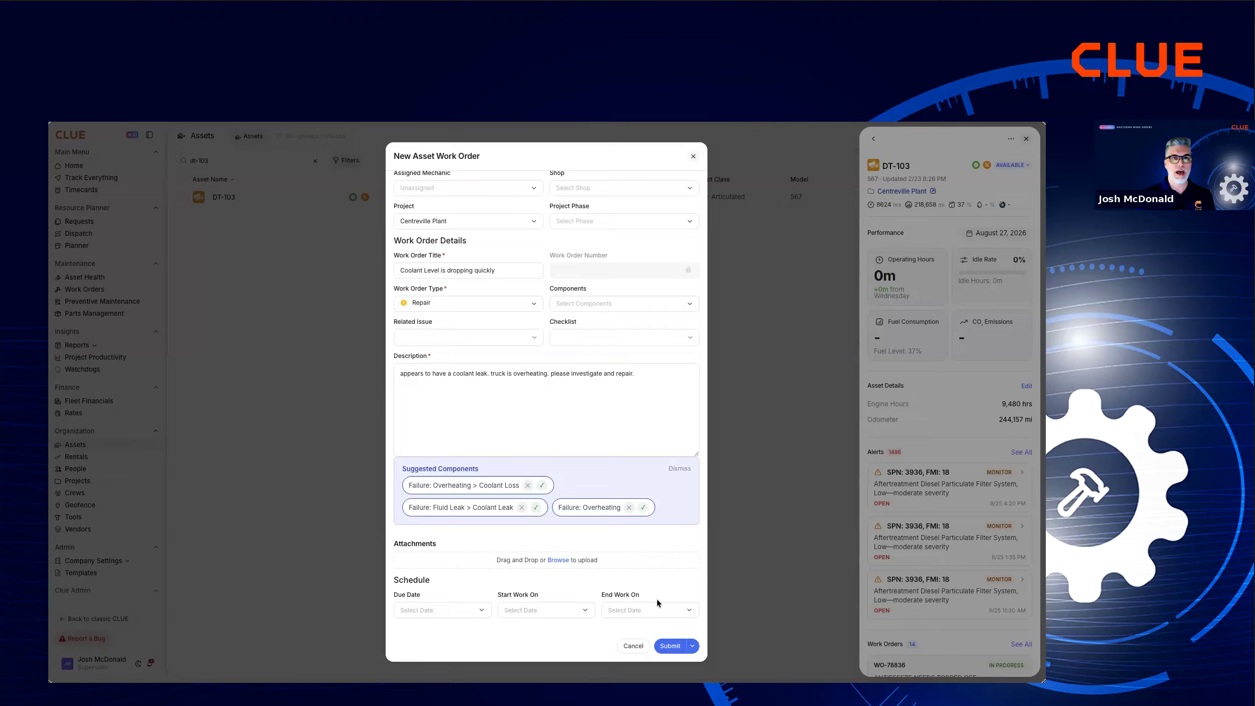
Set the work order's due date to Sep 4, 2026.
{"action": "left_click", "coordinate": [471, 613]}
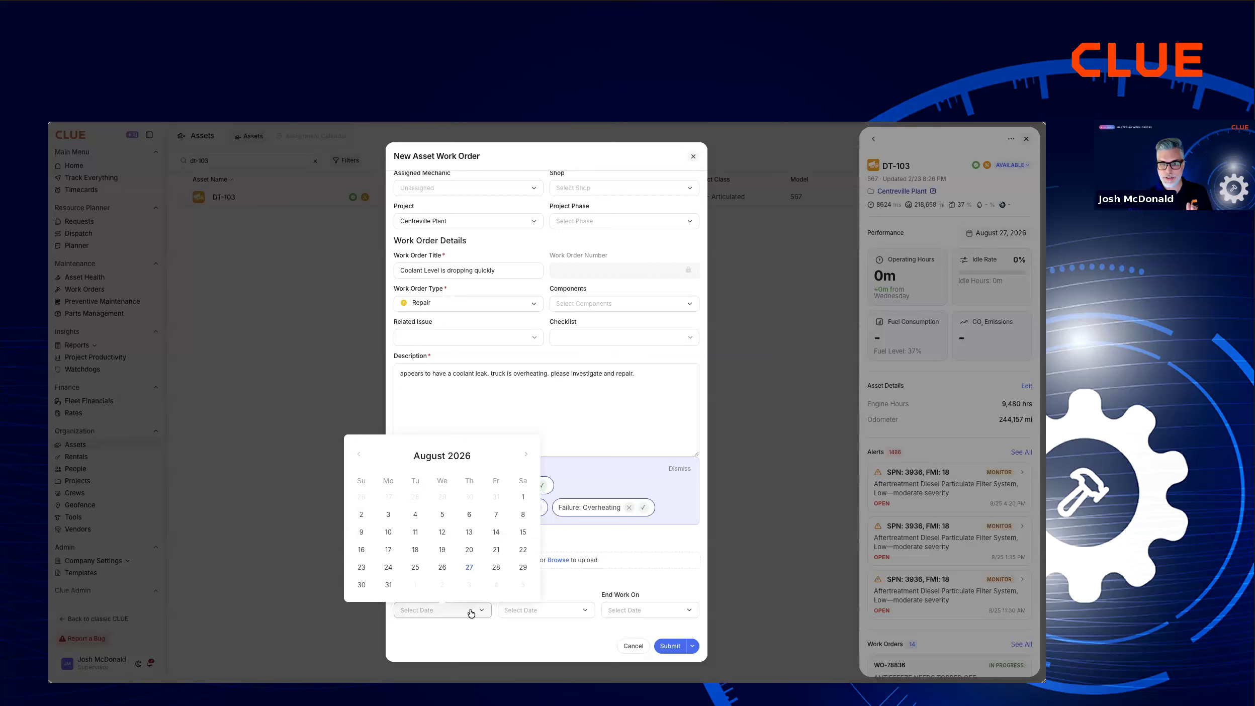
{"action": "left_click", "coordinate": [526, 455]}
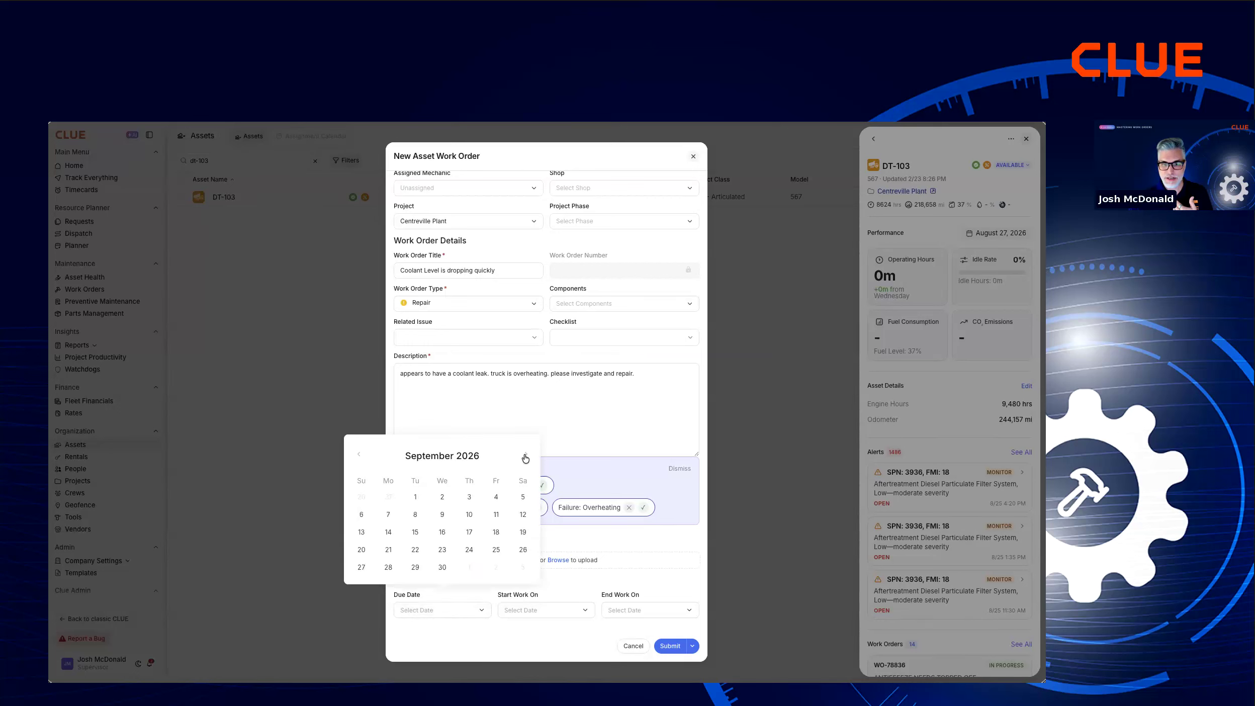
{"action": "left_click", "coordinate": [495, 497]}
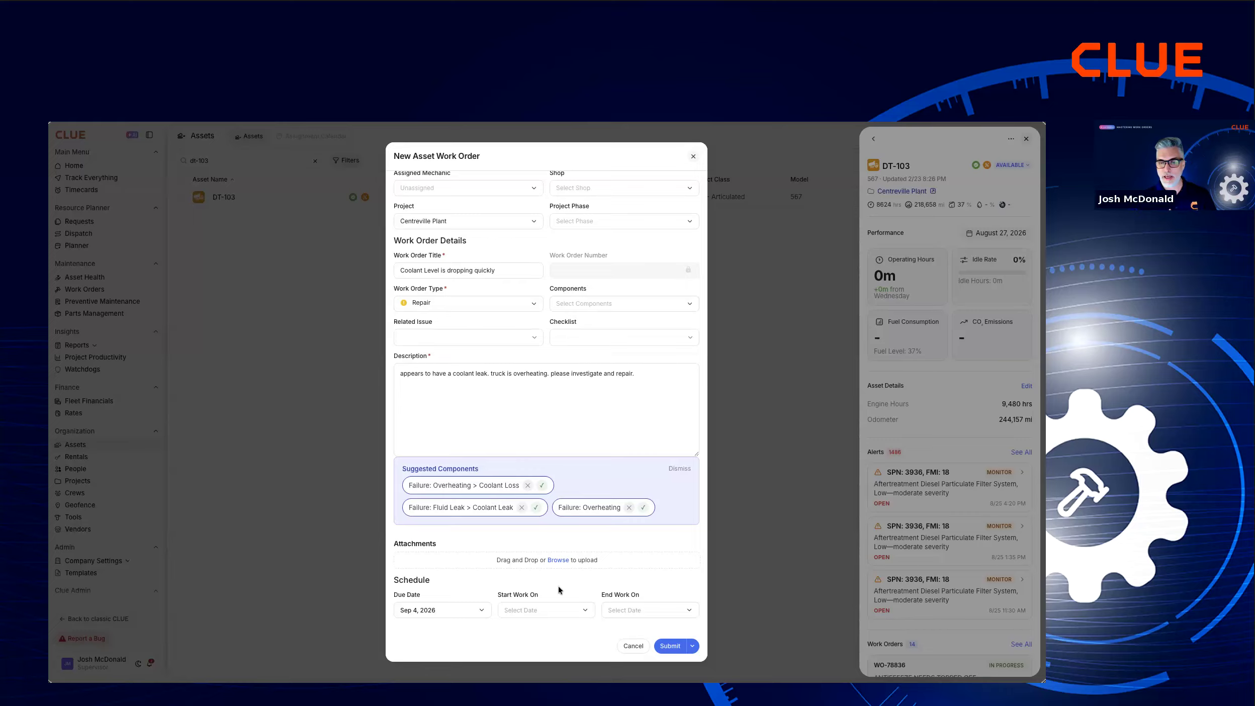
Schedule the work order to start on Sep 1, 2026 and end on Sep 4, 2026.
{"action": "left_click", "coordinate": [582, 610]}
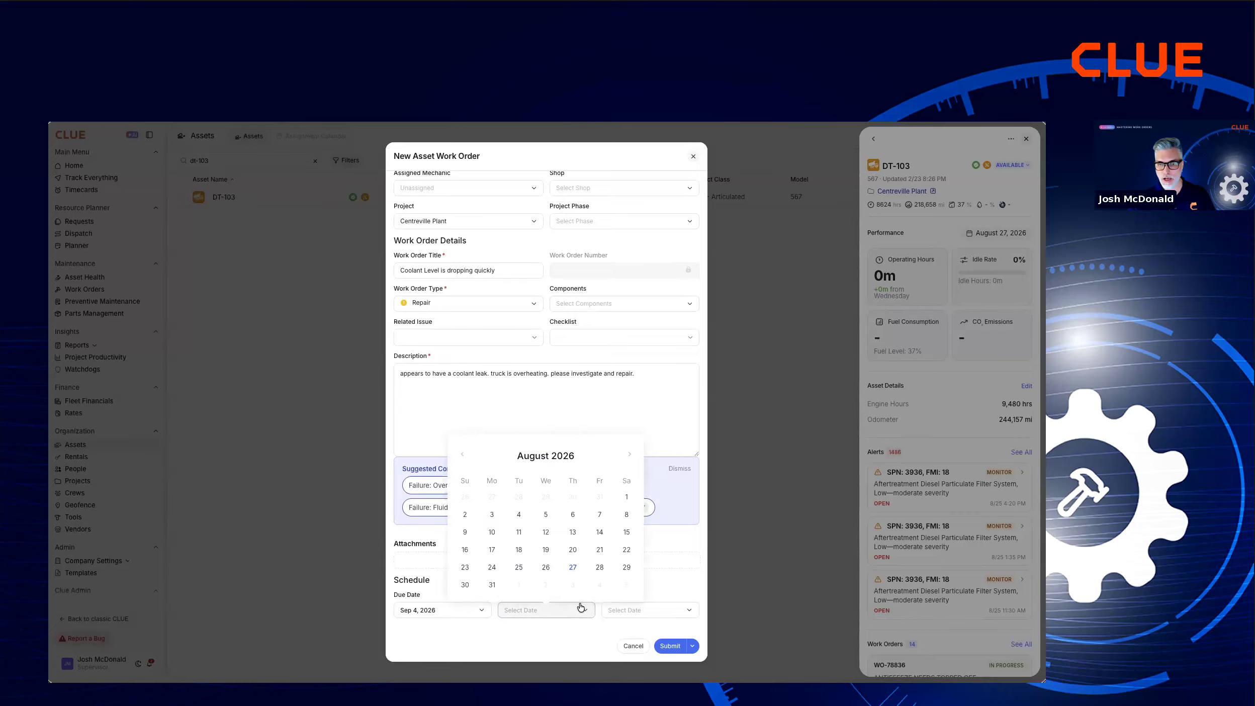
{"action": "left_click", "coordinate": [629, 456]}
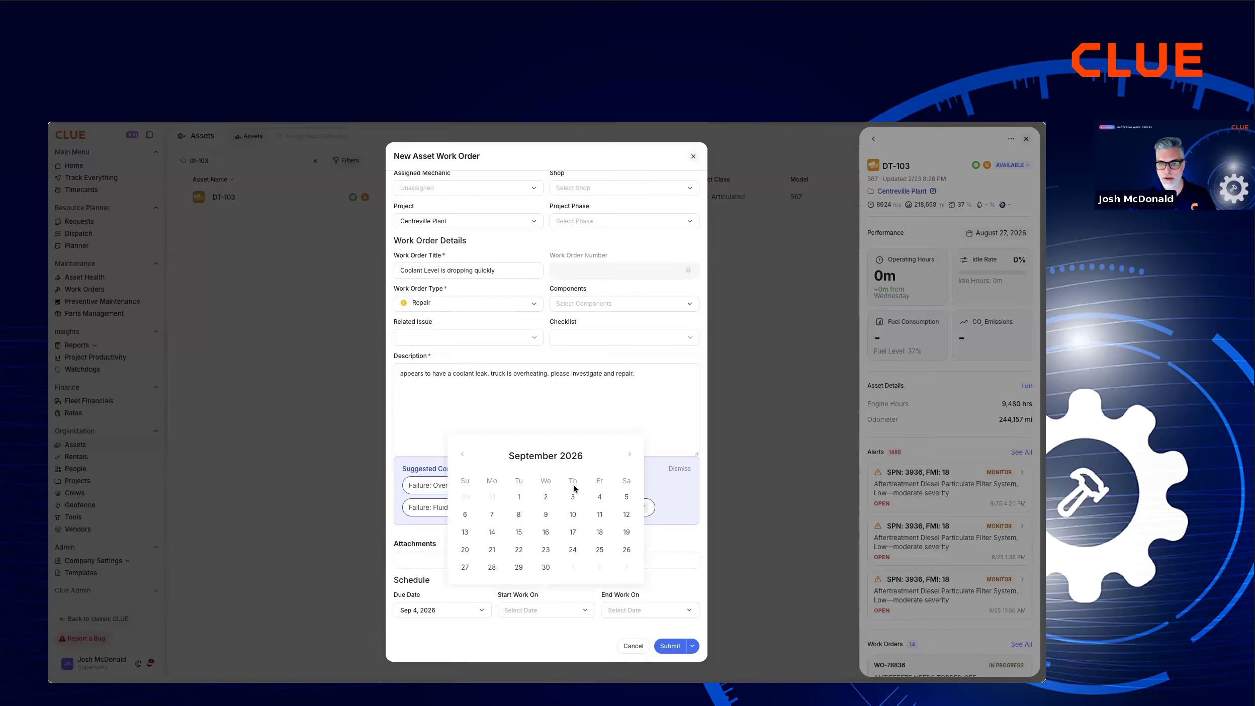
{"action": "left_click", "coordinate": [519, 497]}
{"action": "left_click", "coordinate": [621, 611]}
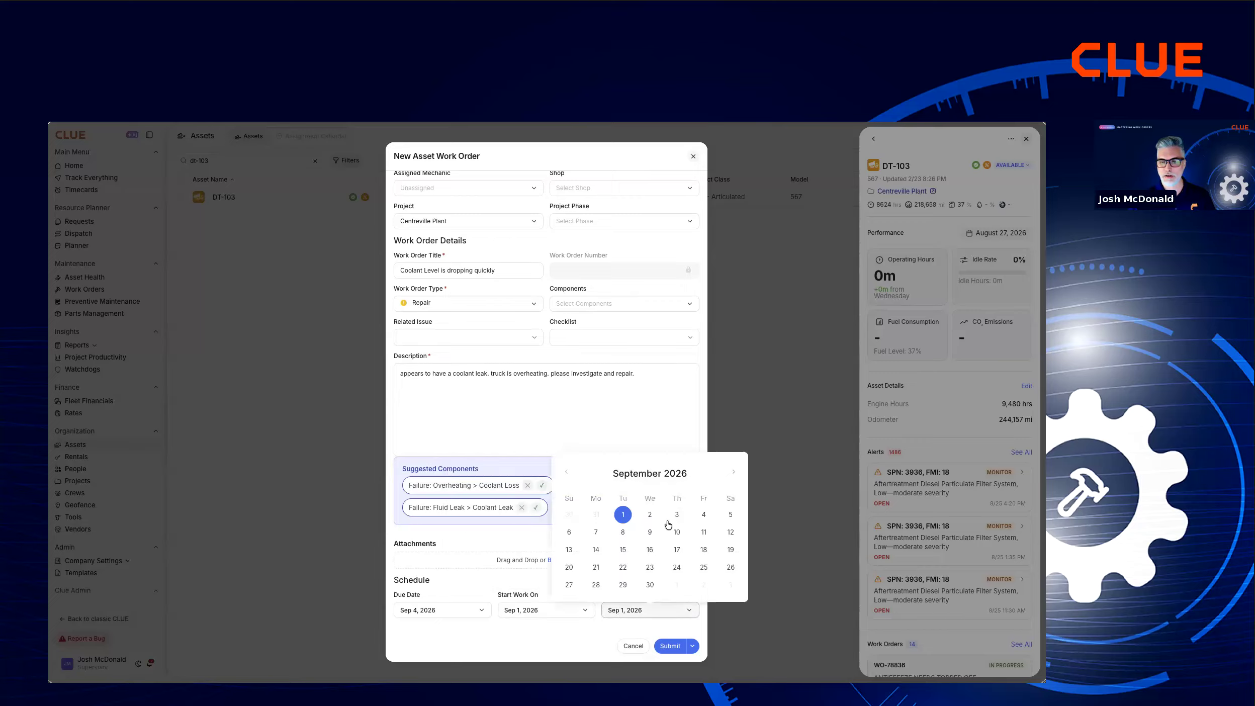
{"action": "left_click", "coordinate": [704, 514]}
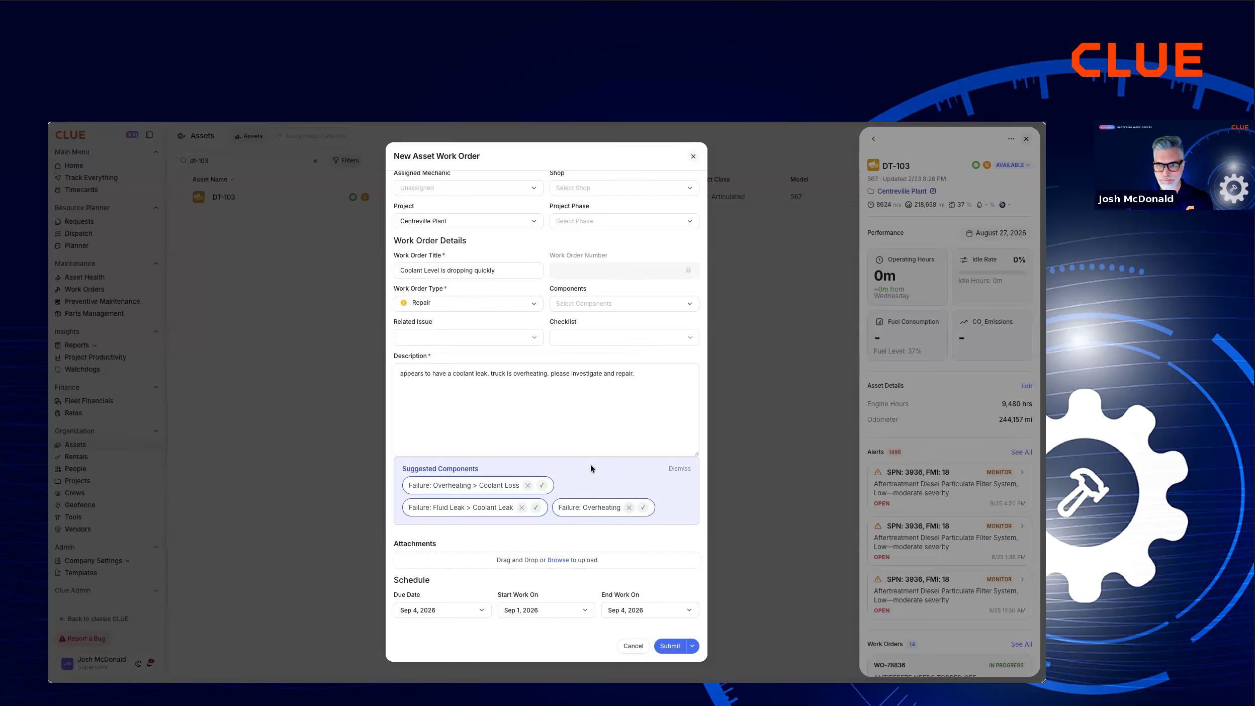
Check the Powertrain Warranty linked to asset DT-103 and return to the work order form.
{"action": "scroll", "coordinate": [591, 463], "scroll_direction": "up", "scroll_amount": 1}
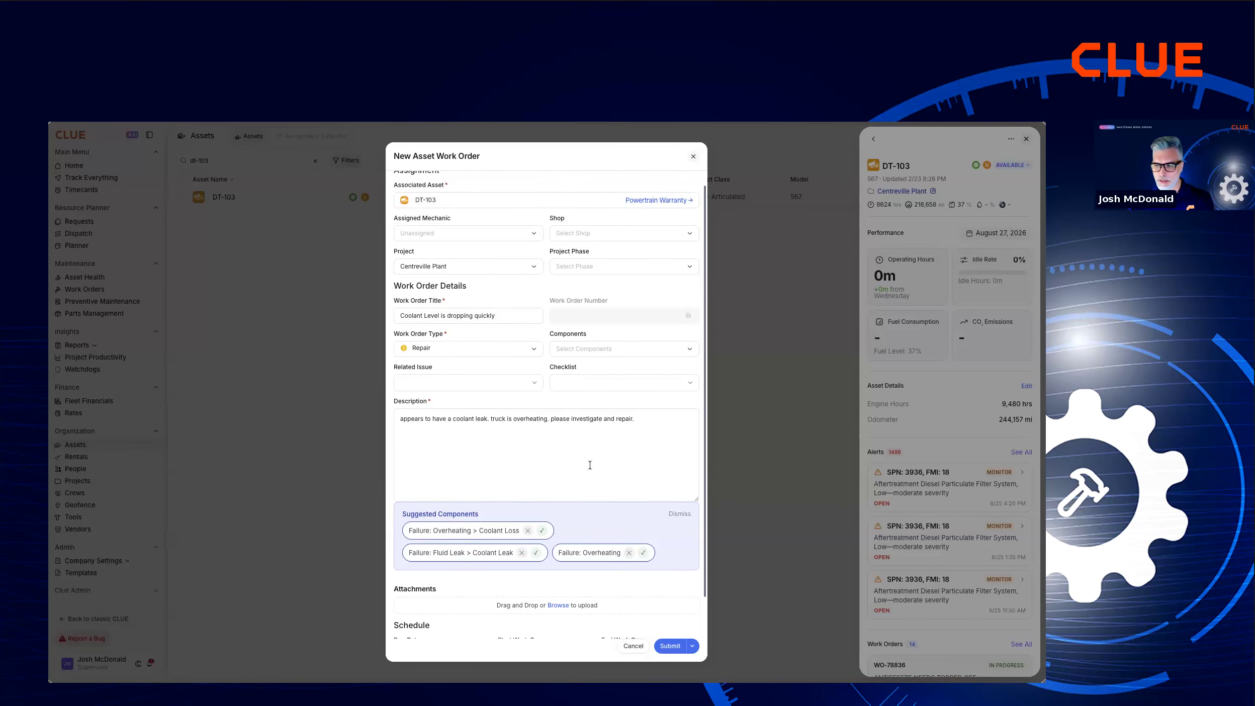
{"action": "scroll", "coordinate": [600, 483], "scroll_direction": "up", "scroll_amount": 1}
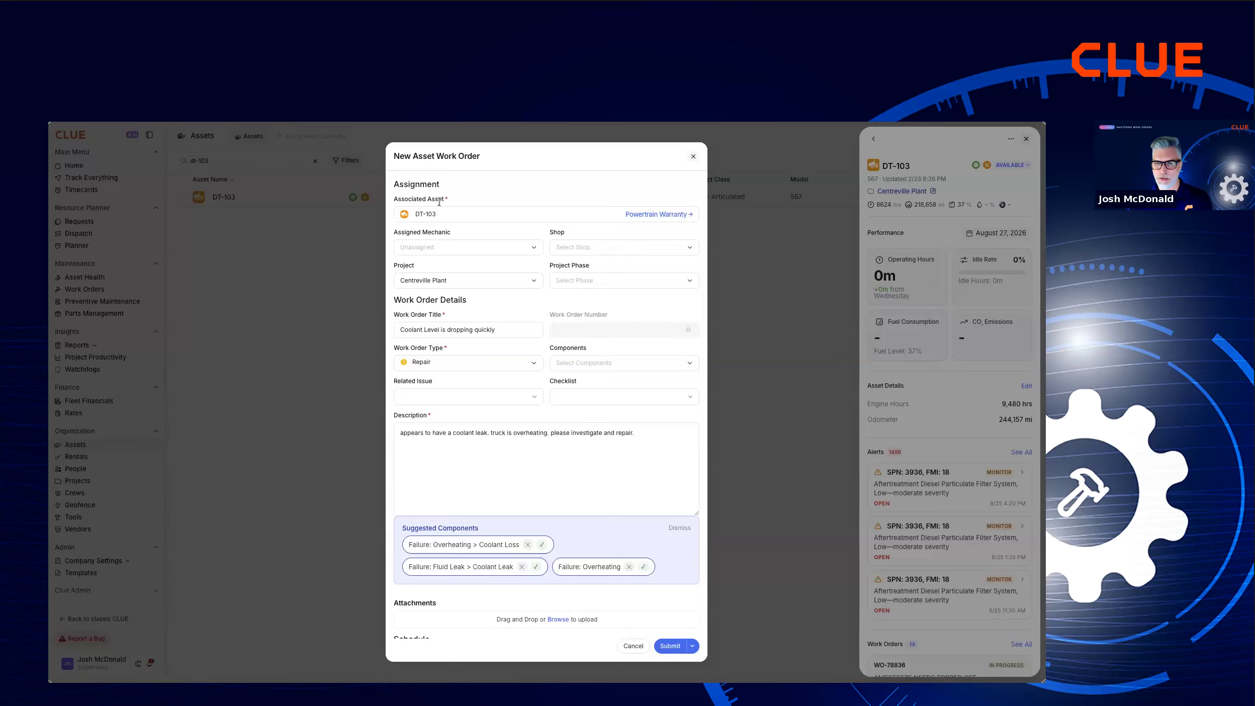
{"action": "left_click", "coordinate": [656, 216]}
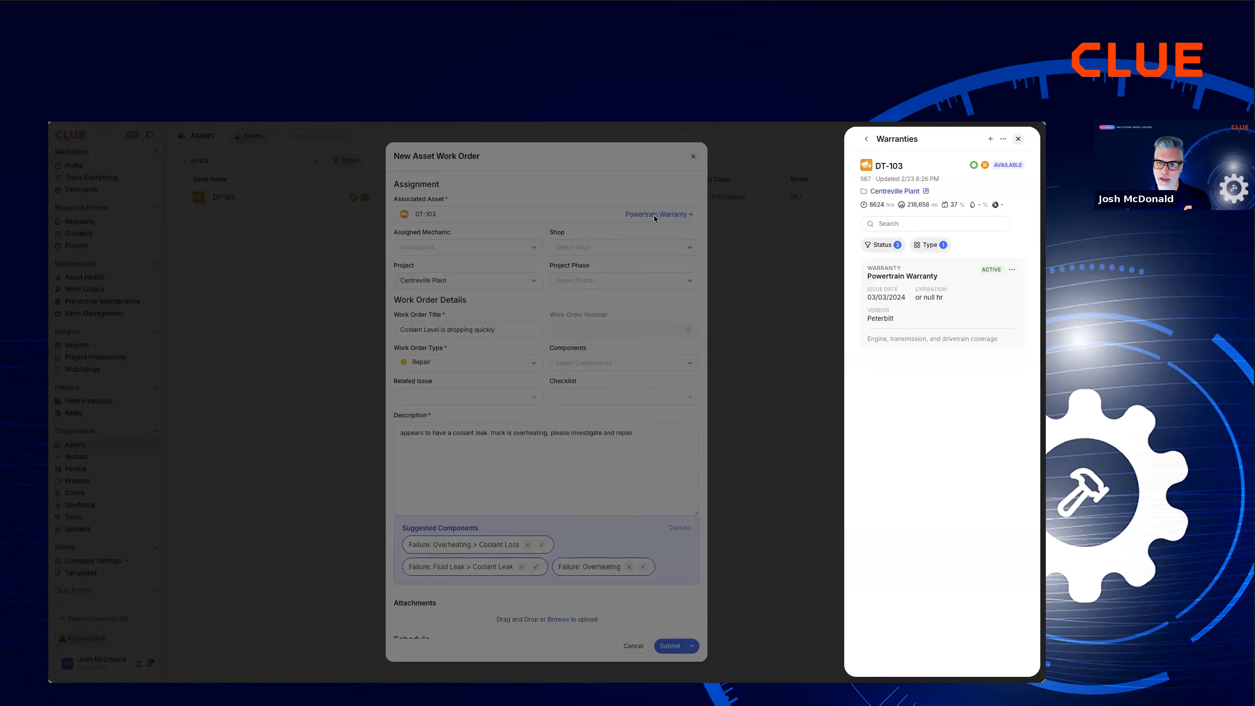
{"action": "left_click", "coordinate": [626, 189]}
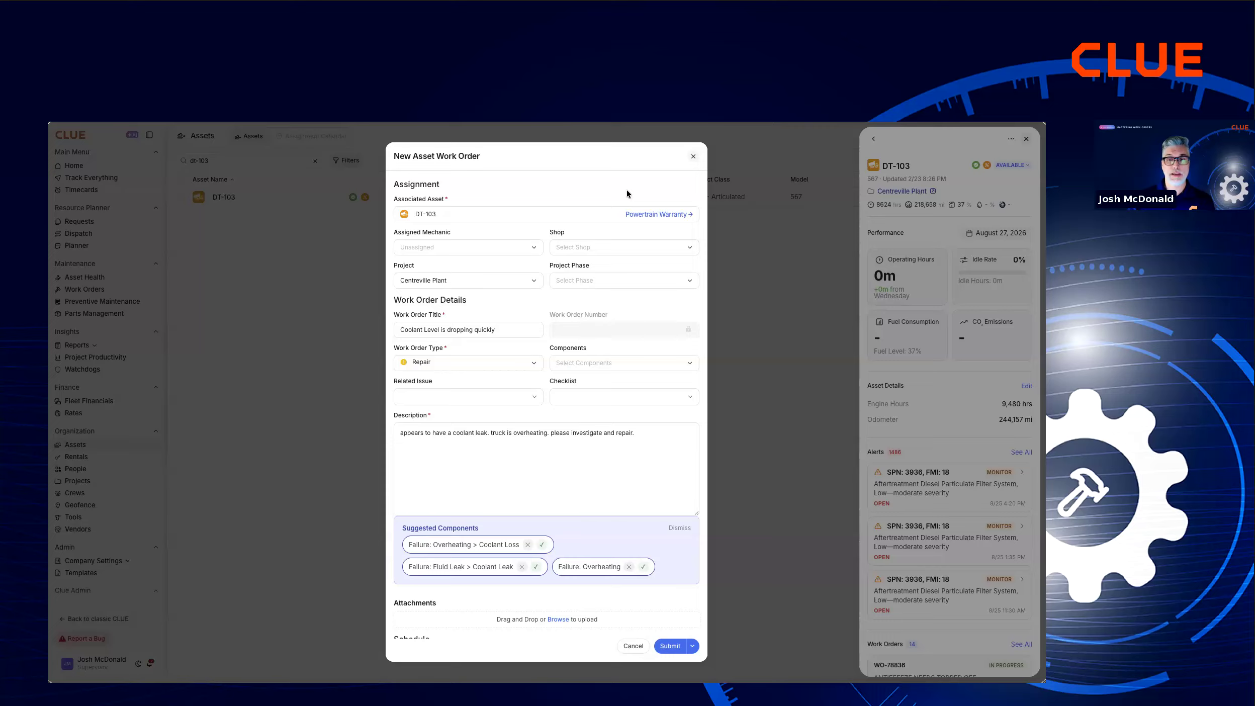
Look through the shops available for the work order without choosing one.
{"action": "left_click", "coordinate": [624, 250]}
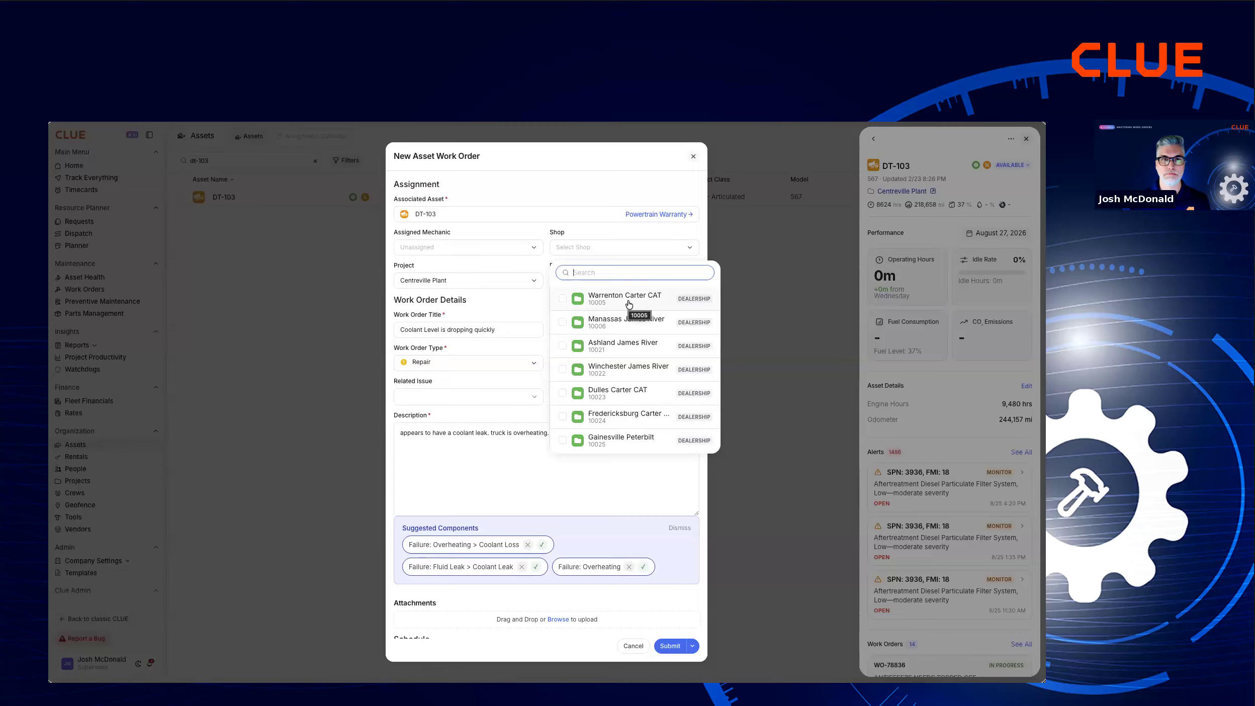
{"action": "left_click", "coordinate": [593, 212]}
{"action": "left_click", "coordinate": [577, 198]}
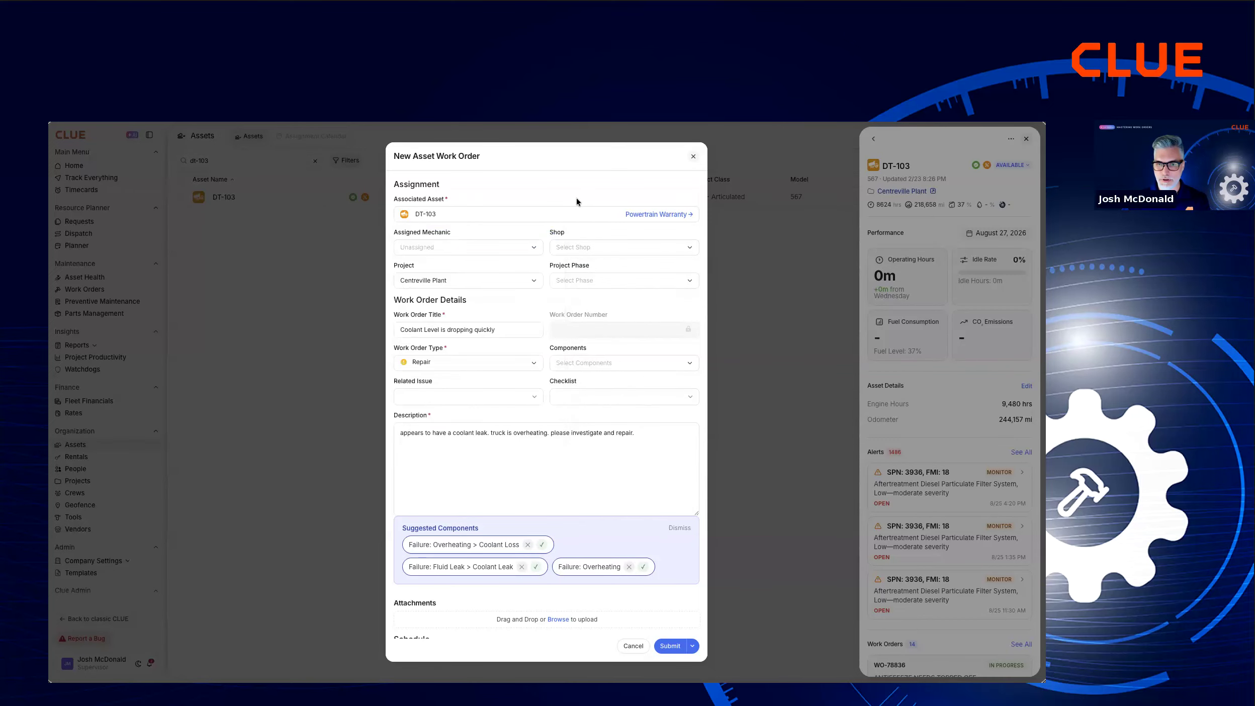
{"action": "left_click", "coordinate": [508, 249]}
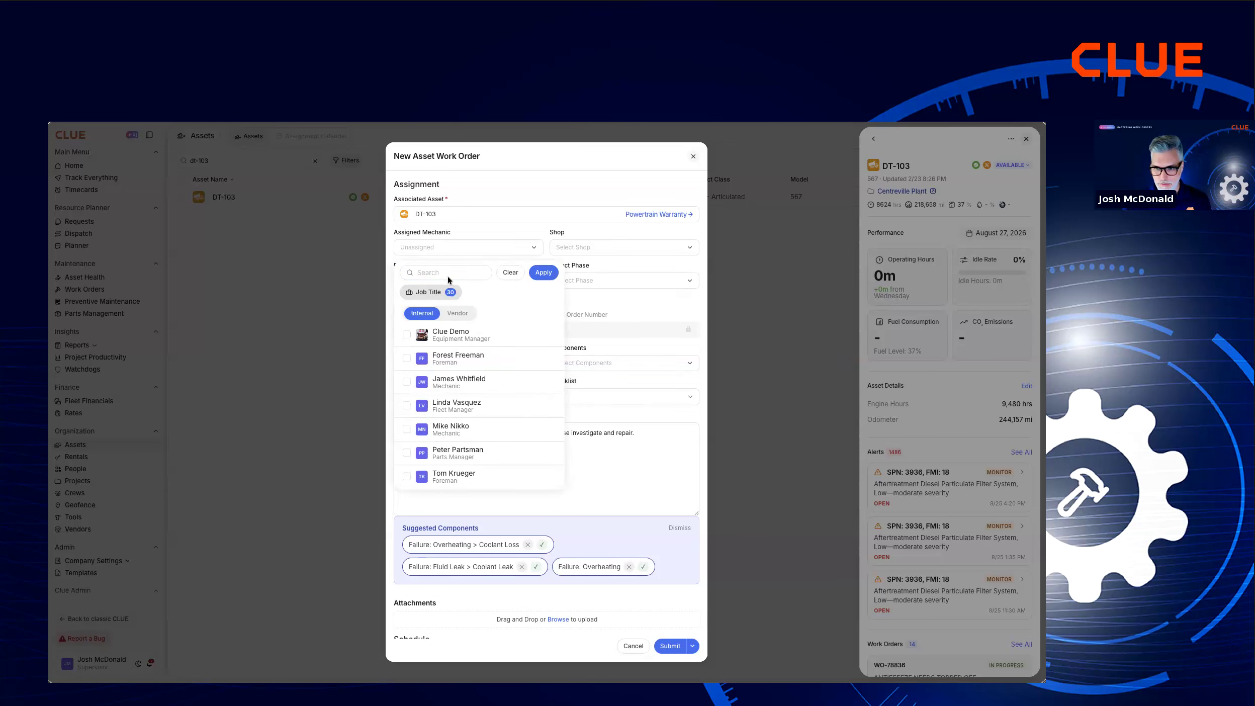
{"action": "left_click", "coordinate": [428, 433]}
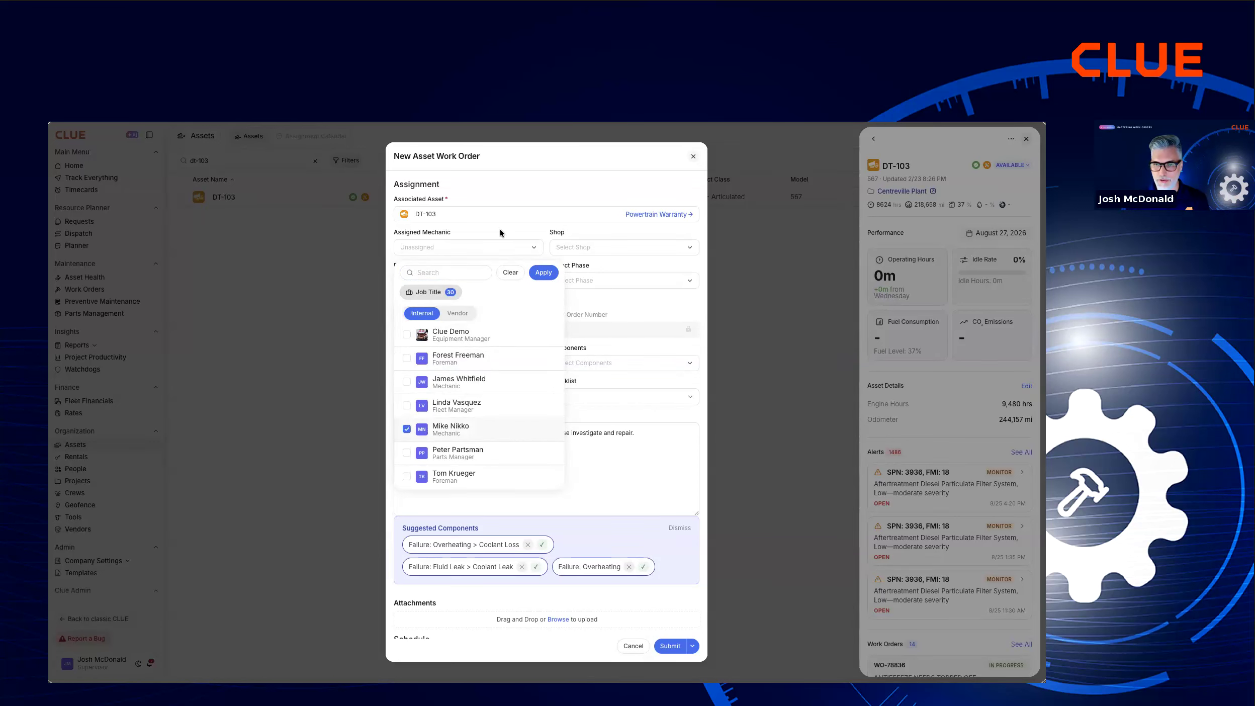
{"action": "left_click", "coordinate": [534, 191]}
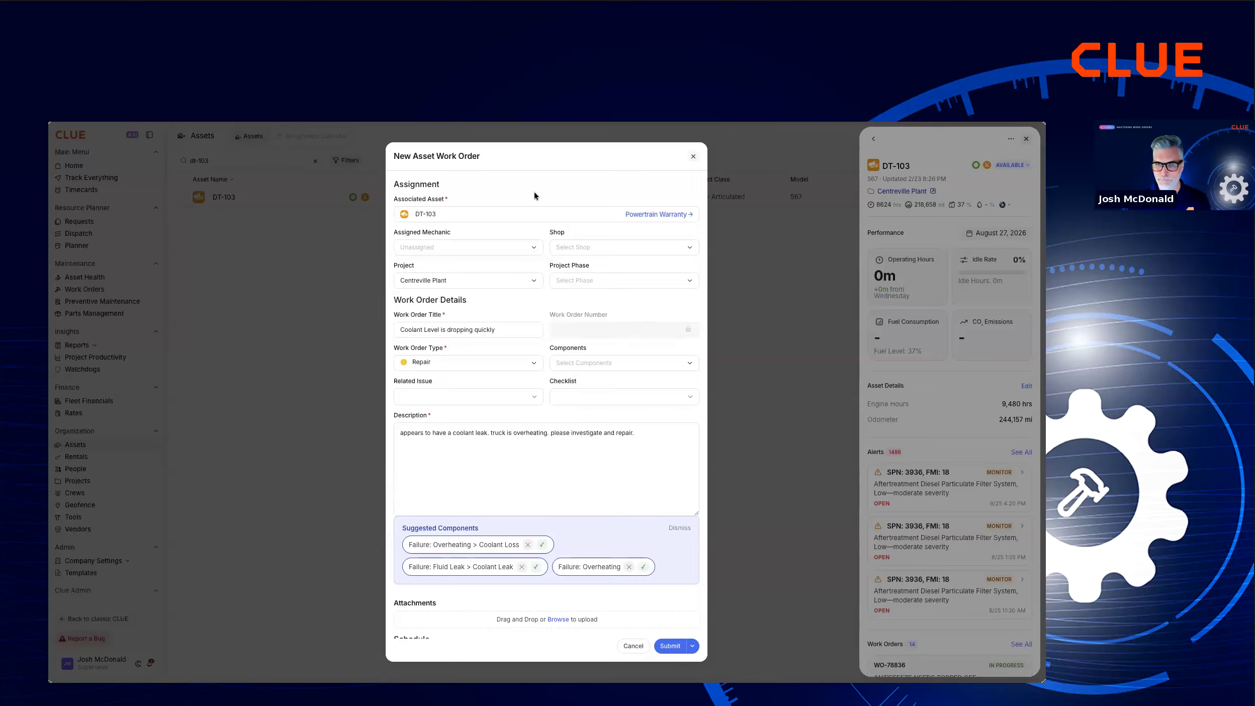
Assign an internal mechanic to the work order and apply the selection.
{"action": "left_click", "coordinate": [493, 249]}
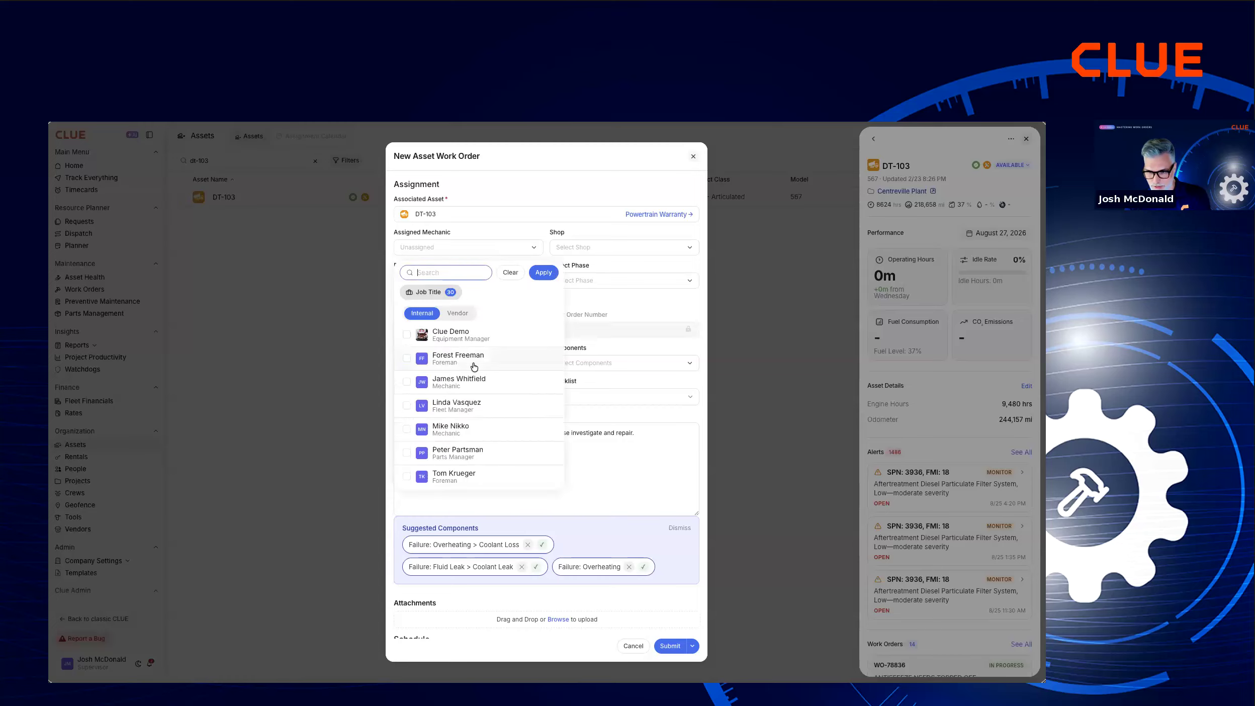
{"action": "left_click", "coordinate": [426, 432]}
{"action": "left_click", "coordinate": [543, 272]}
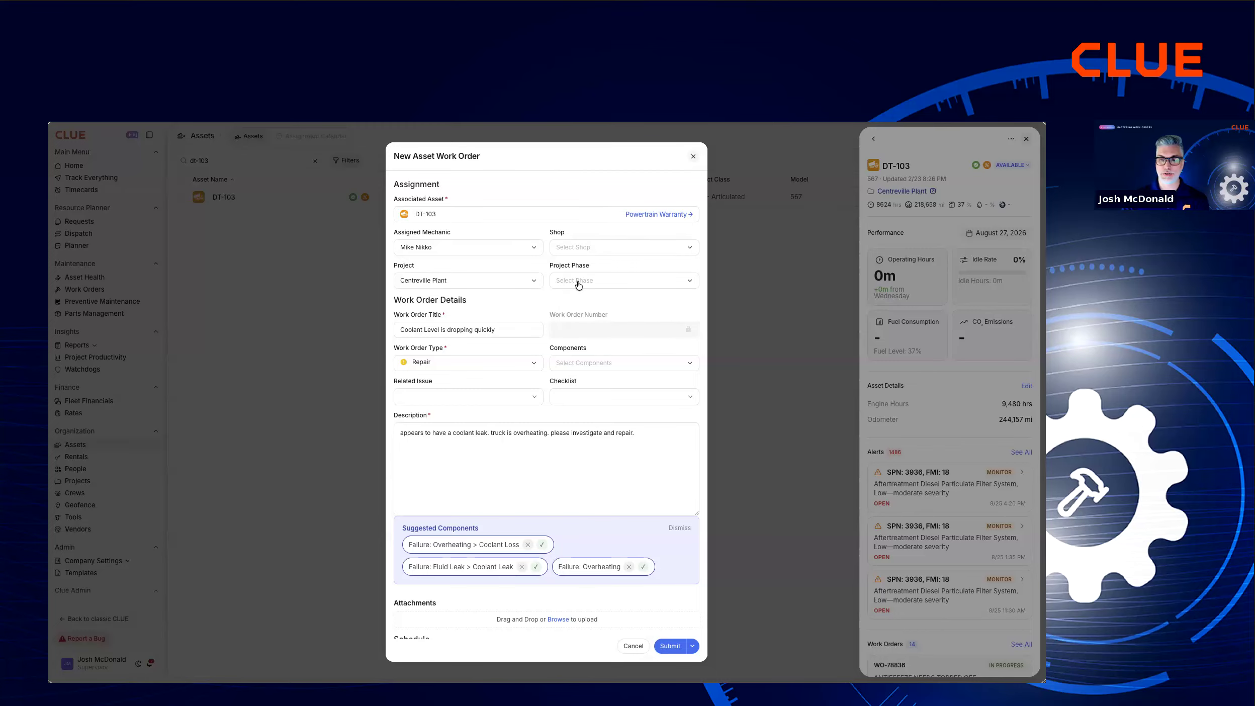
Submit the new DT-103 work order and open the created work order.
{"action": "scroll", "coordinate": [580, 285], "scroll_direction": "down", "scroll_amount": 2}
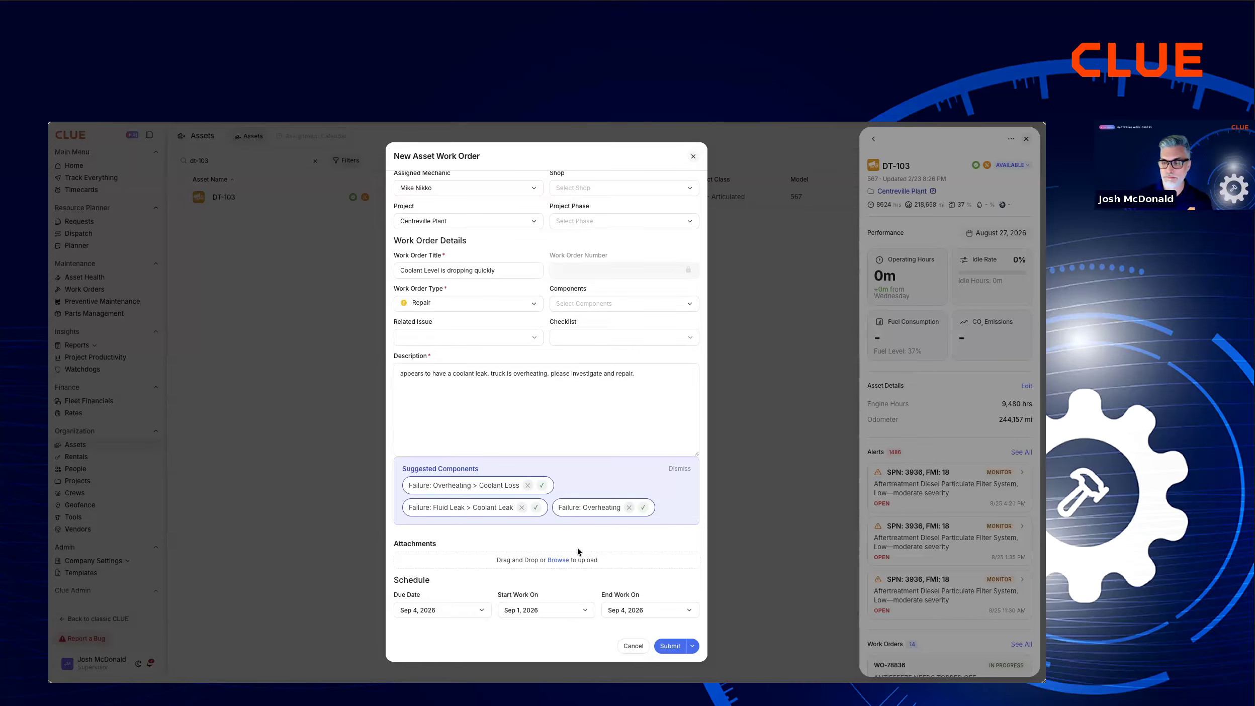
{"action": "left_click", "coordinate": [678, 648]}
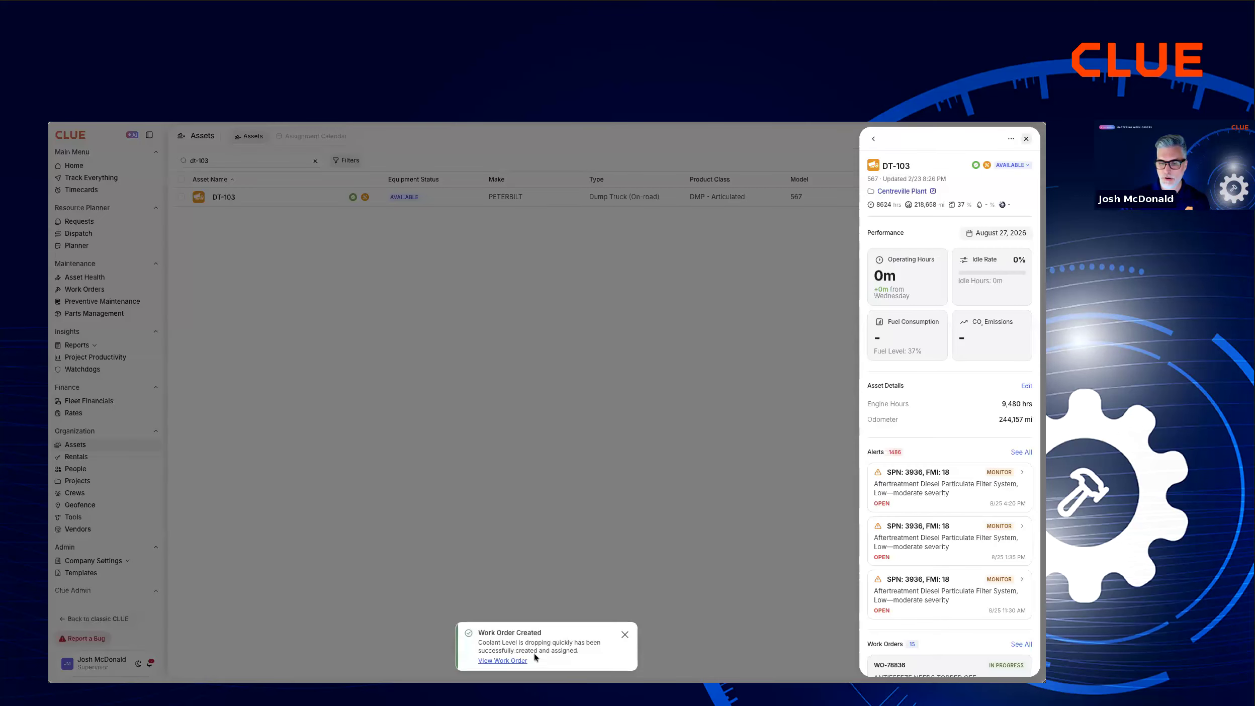
{"action": "left_click", "coordinate": [511, 661]}
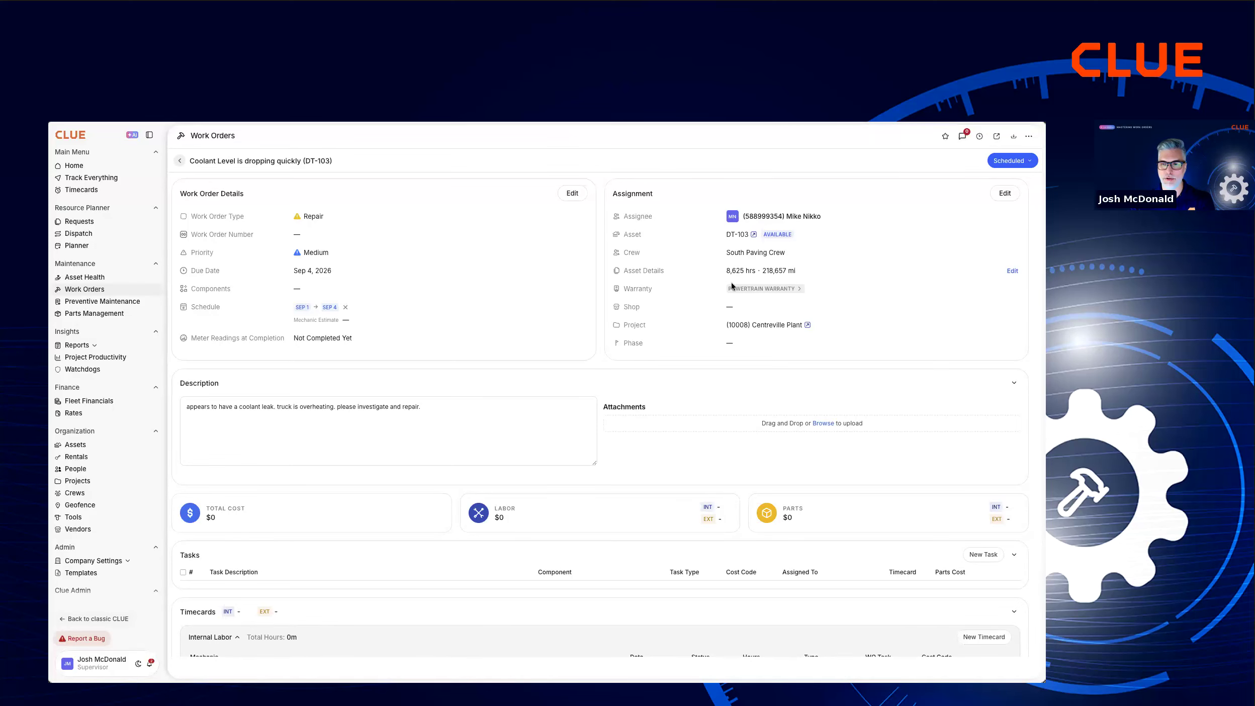
Check the work order's warranty link and review its cost, task, timecard, parts and invoice sections.
{"action": "left_click", "coordinate": [785, 286]}
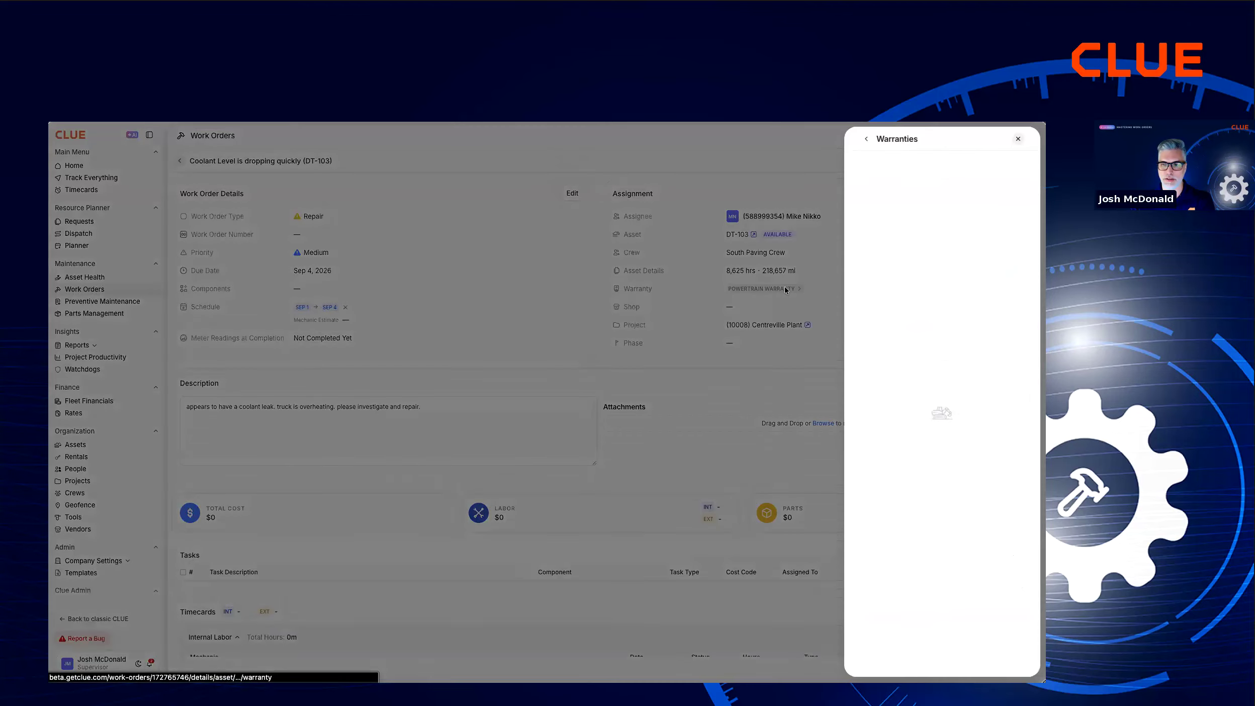
{"action": "left_click", "coordinate": [706, 294]}
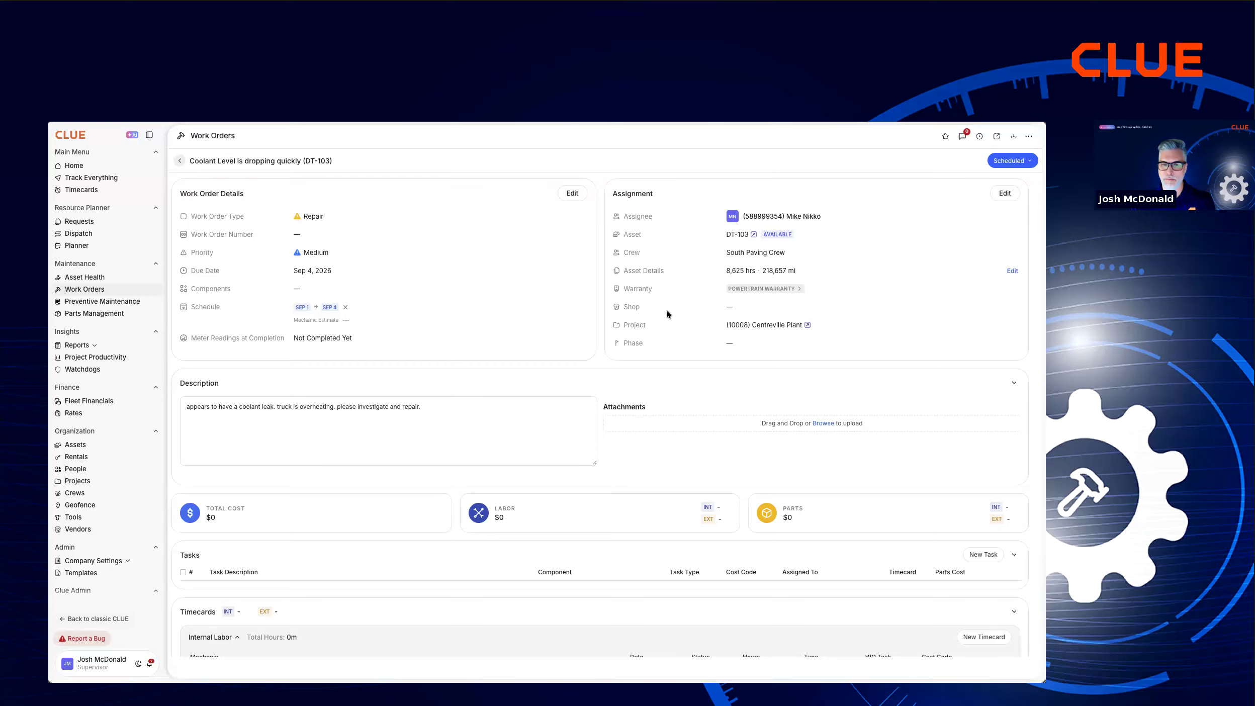
{"action": "scroll", "coordinate": [410, 433], "scroll_direction": "down", "scroll_amount": 3}
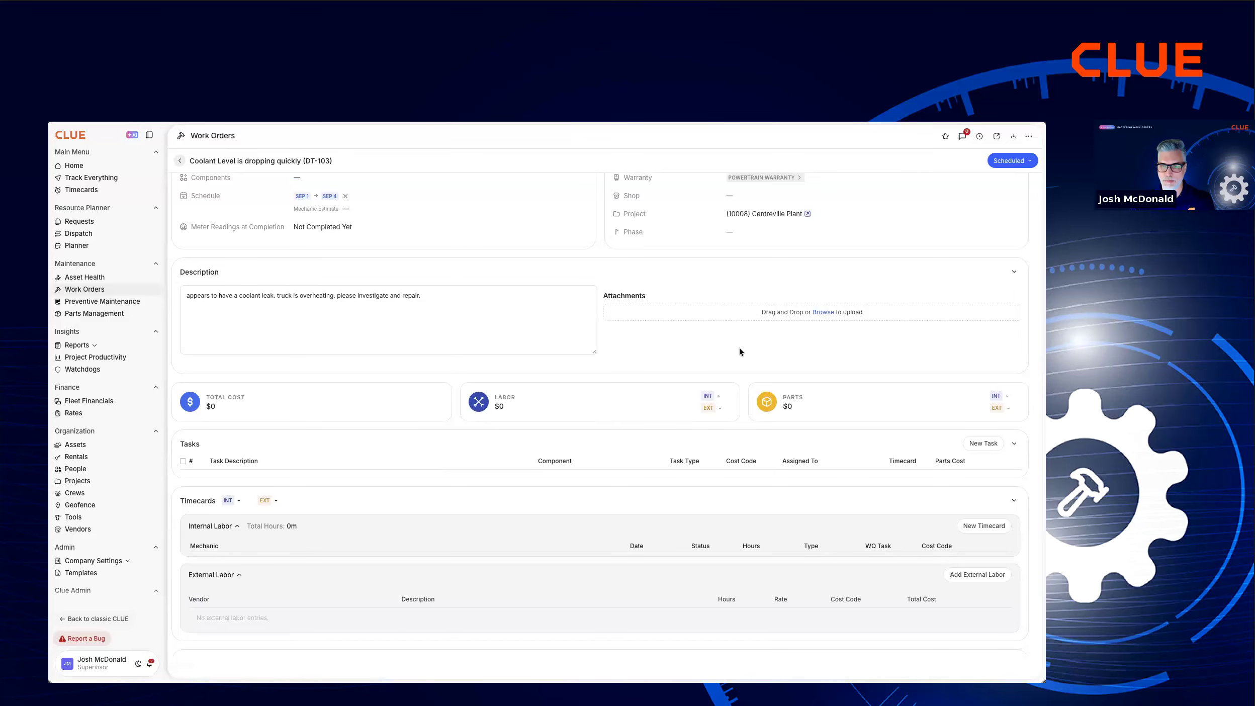
{"action": "scroll", "coordinate": [740, 347], "scroll_direction": "down", "scroll_amount": 3}
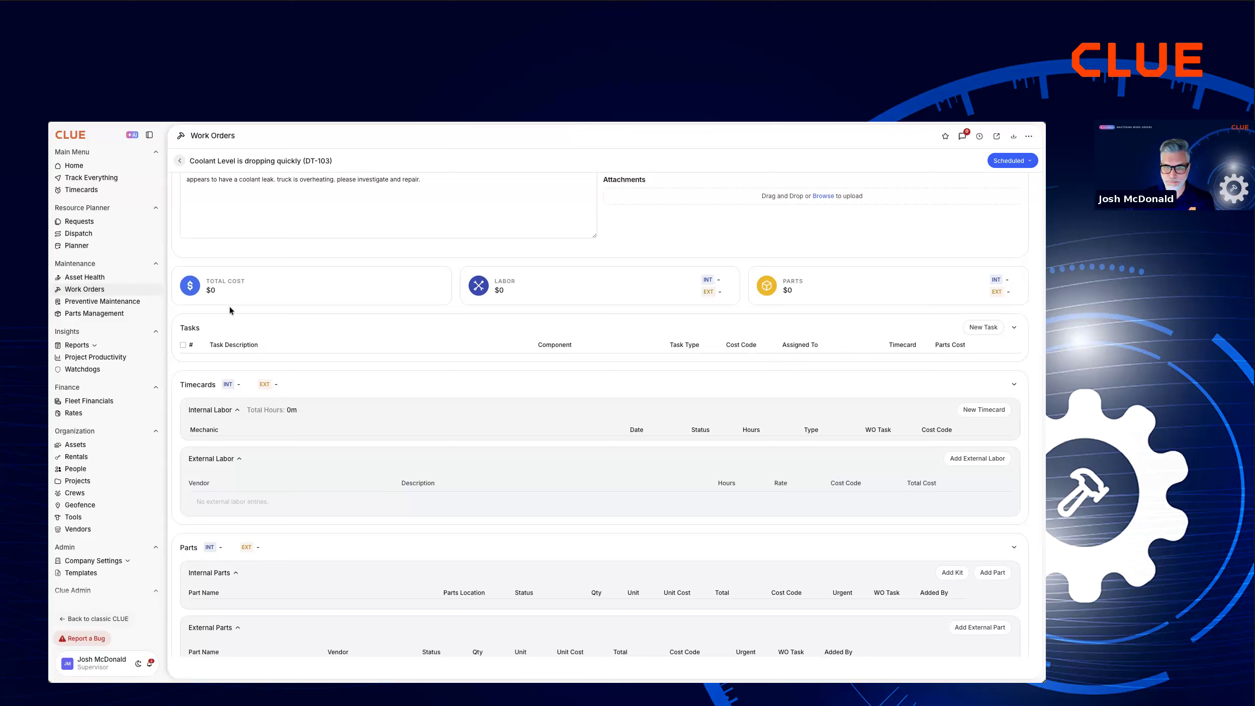
{"action": "scroll", "coordinate": [229, 307], "scroll_direction": "down", "scroll_amount": 2}
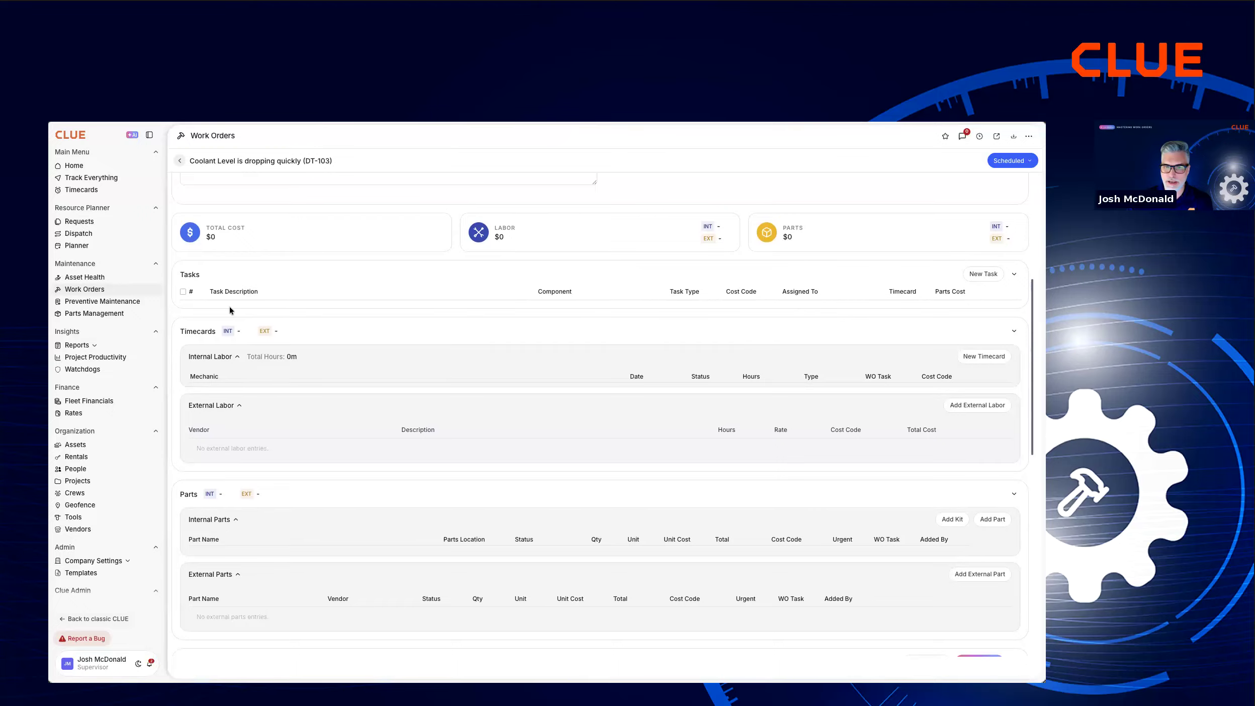
{"action": "scroll", "coordinate": [230, 306], "scroll_direction": "down", "scroll_amount": 2}
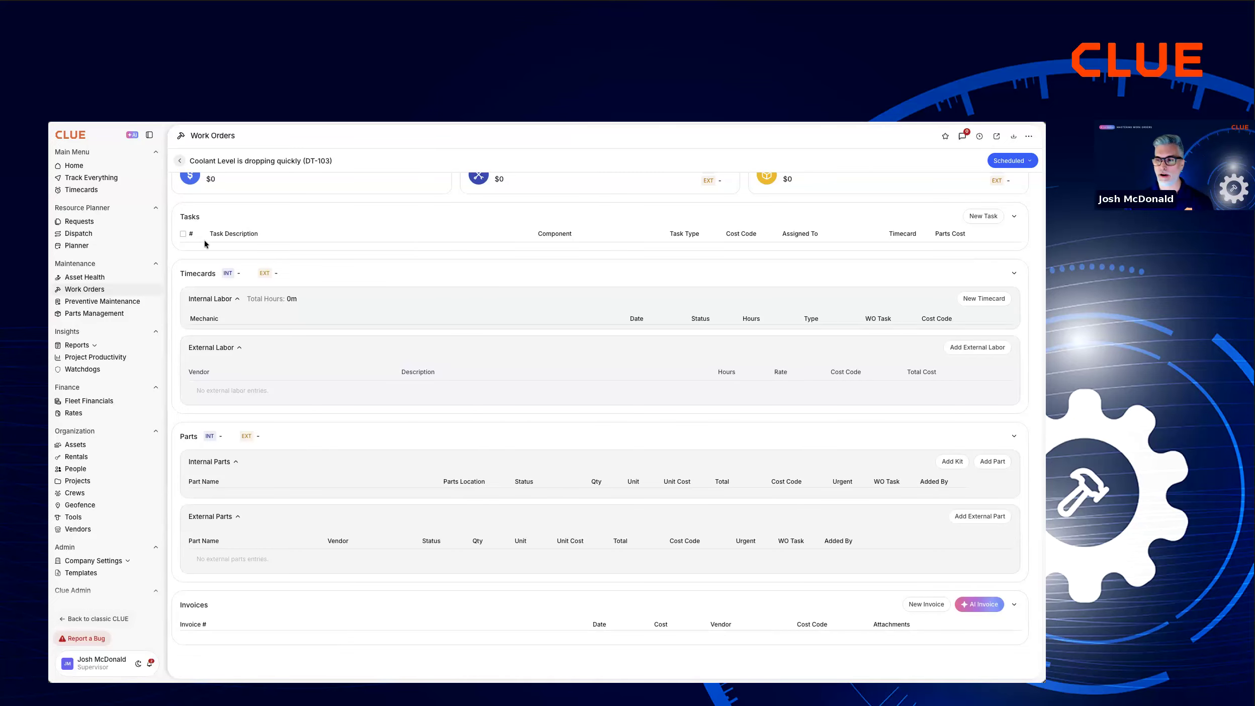
Add a Repair task described as "Investigate the overheating" to the work order.
{"action": "left_click", "coordinate": [982, 215]}
{"action": "left_click", "coordinate": [463, 320]}
{"action": "type", "text": "Investigate the overheating"}
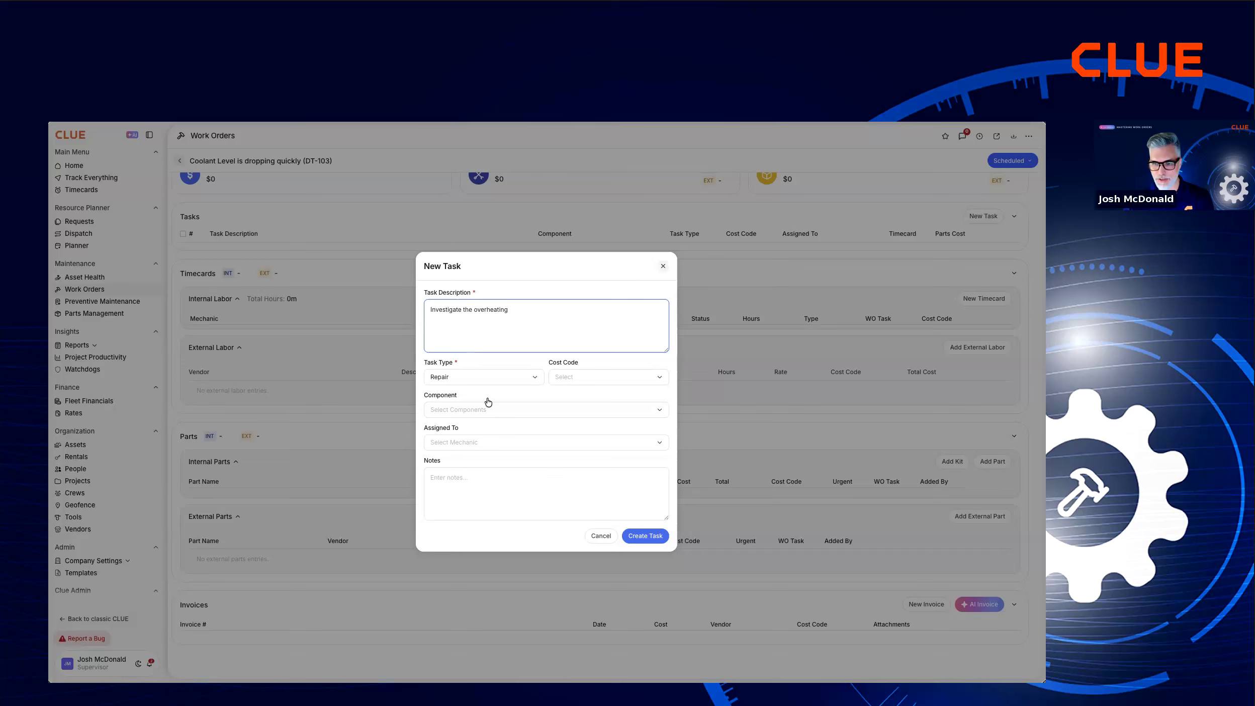
{"action": "left_click", "coordinate": [653, 537]}
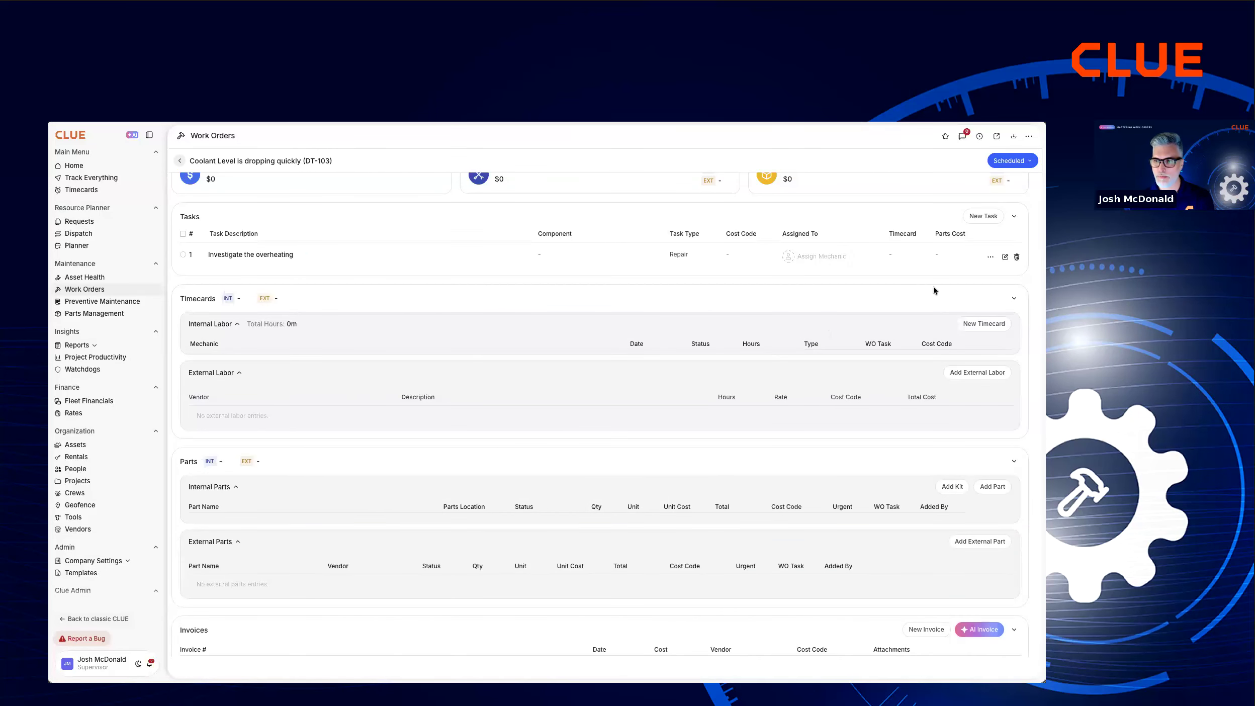
Add a second Repair task described as "Repair the problem" to the work order.
{"action": "left_click", "coordinate": [976, 217]}
{"action": "left_click", "coordinate": [508, 314]}
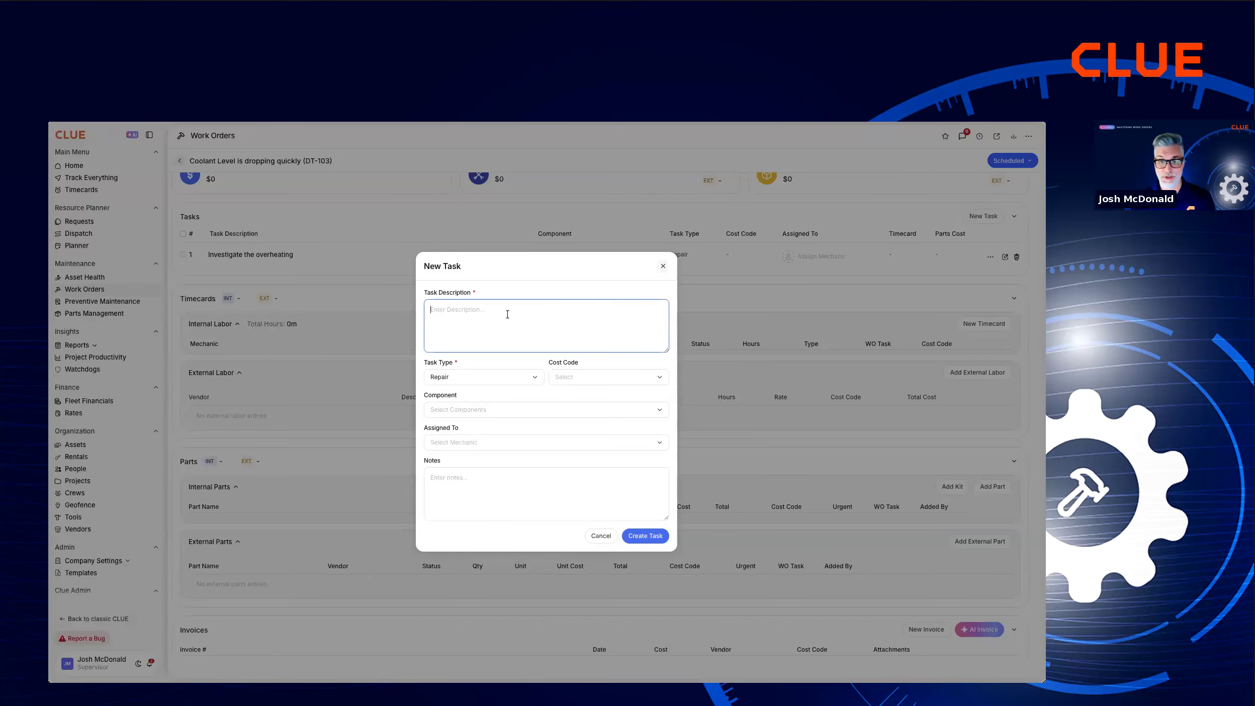
{"action": "type", "text": "Repair th"}
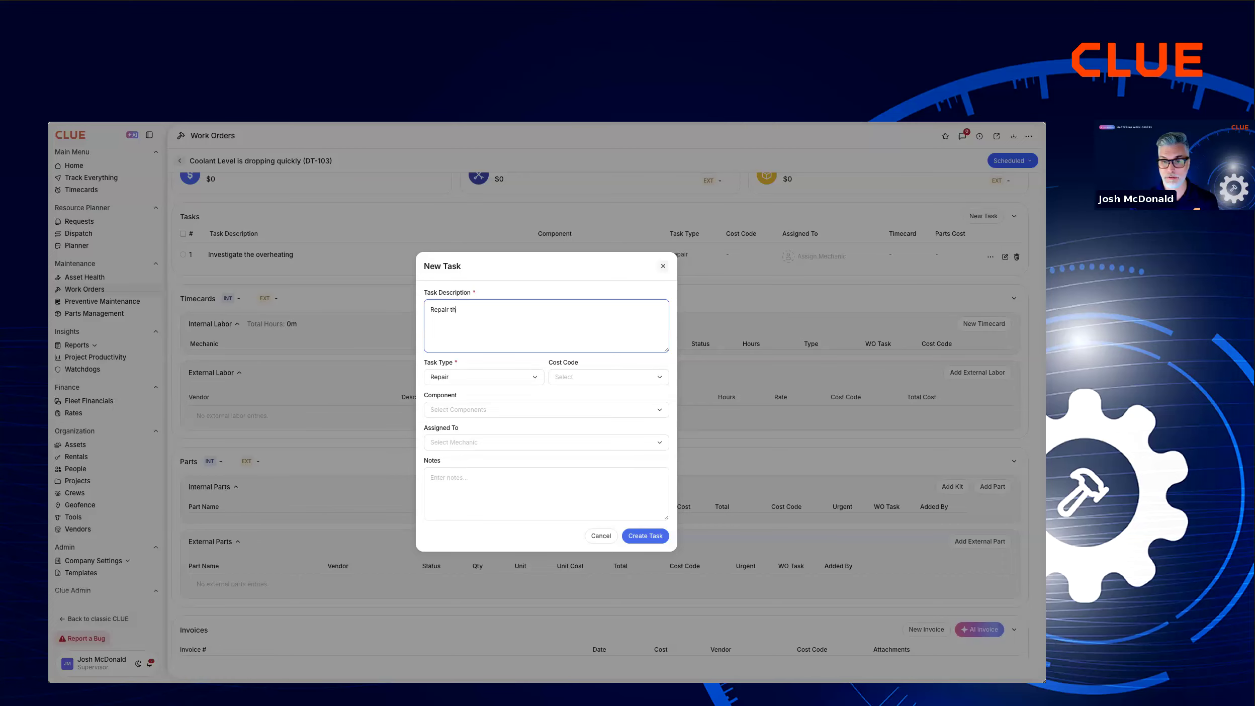
{"action": "type", "text": "e problem"}
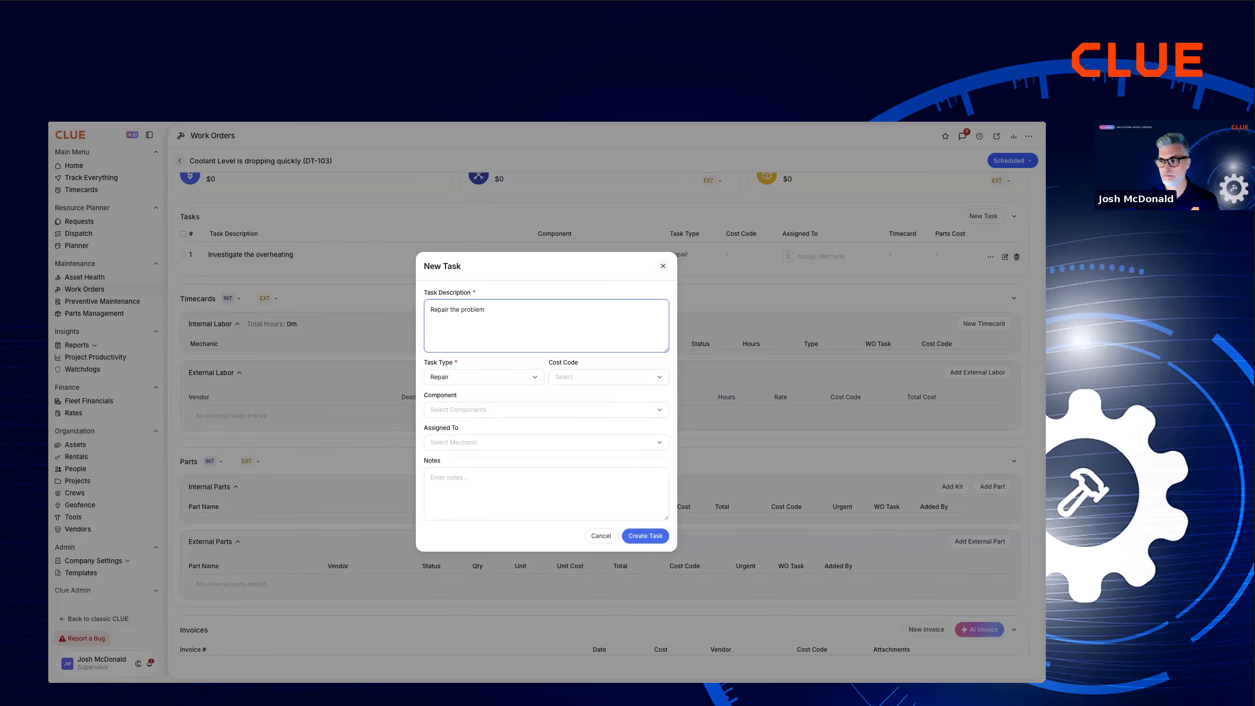
{"action": "left_click", "coordinate": [649, 536]}
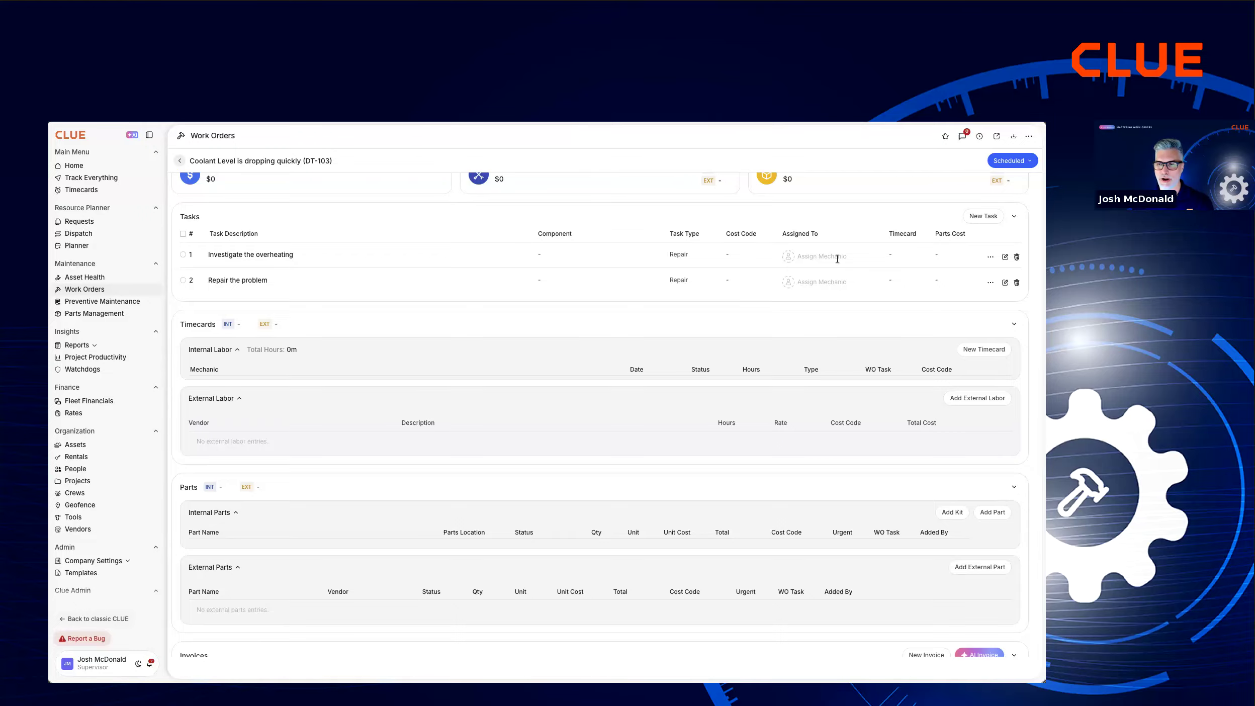
Assign the internal mechanic matching "mike" to the "Investigate the overheating" task and submit the change.
{"action": "left_click", "coordinate": [821, 256]}
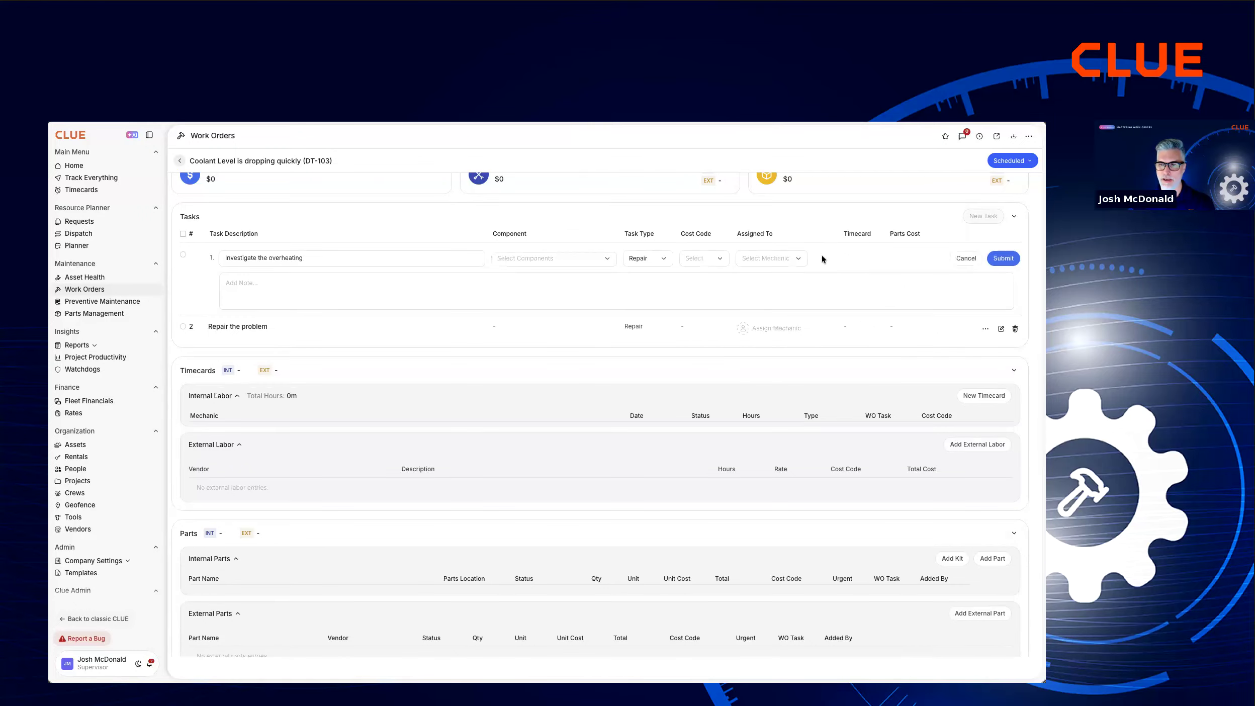
{"action": "left_click", "coordinate": [785, 261]}
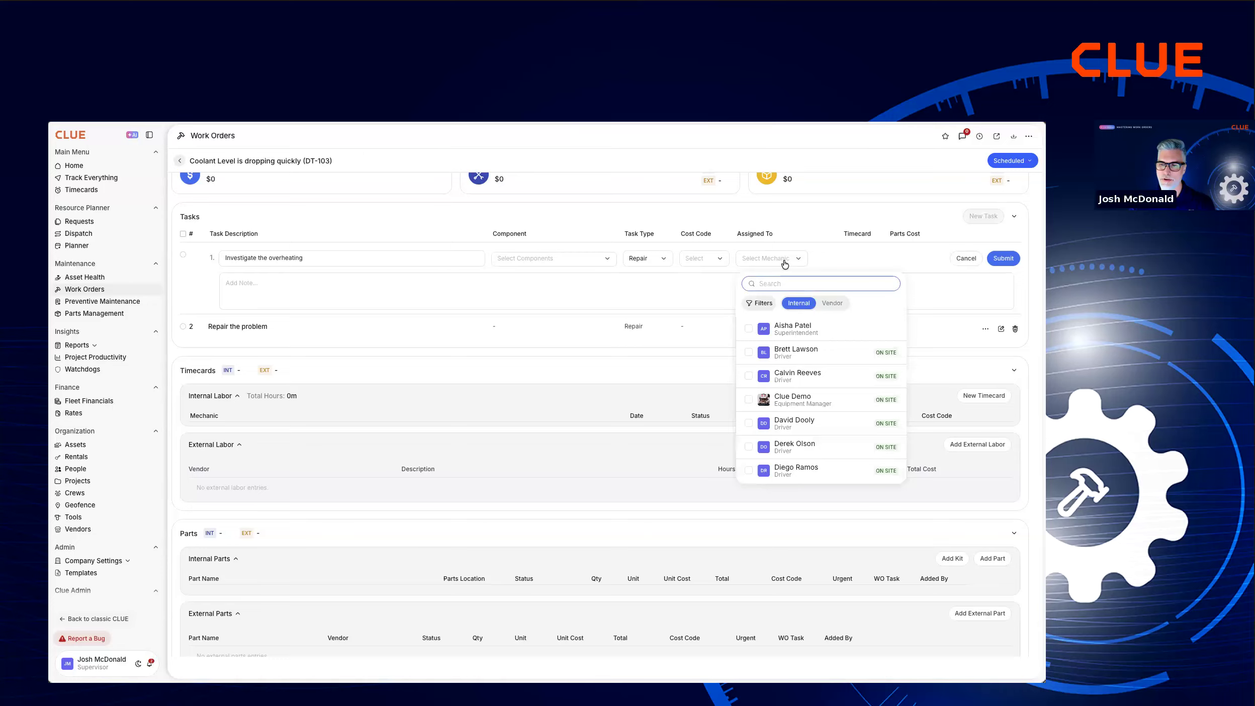
{"action": "type", "text": "mmike"}
{"action": "key", "text": "BackSpace"}
{"action": "key", "text": "BackSpace"}
{"action": "key", "text": "BackSpace"}
{"action": "key", "text": "BackSpace"}
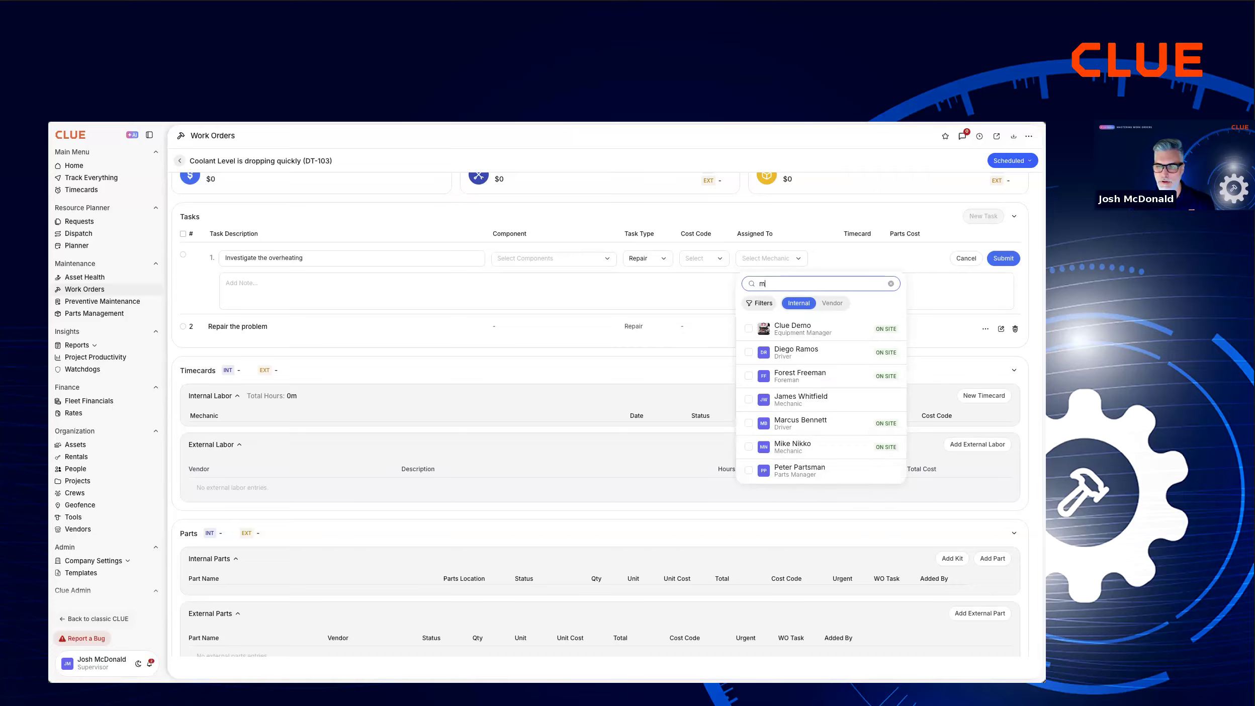
{"action": "type", "text": "ike"}
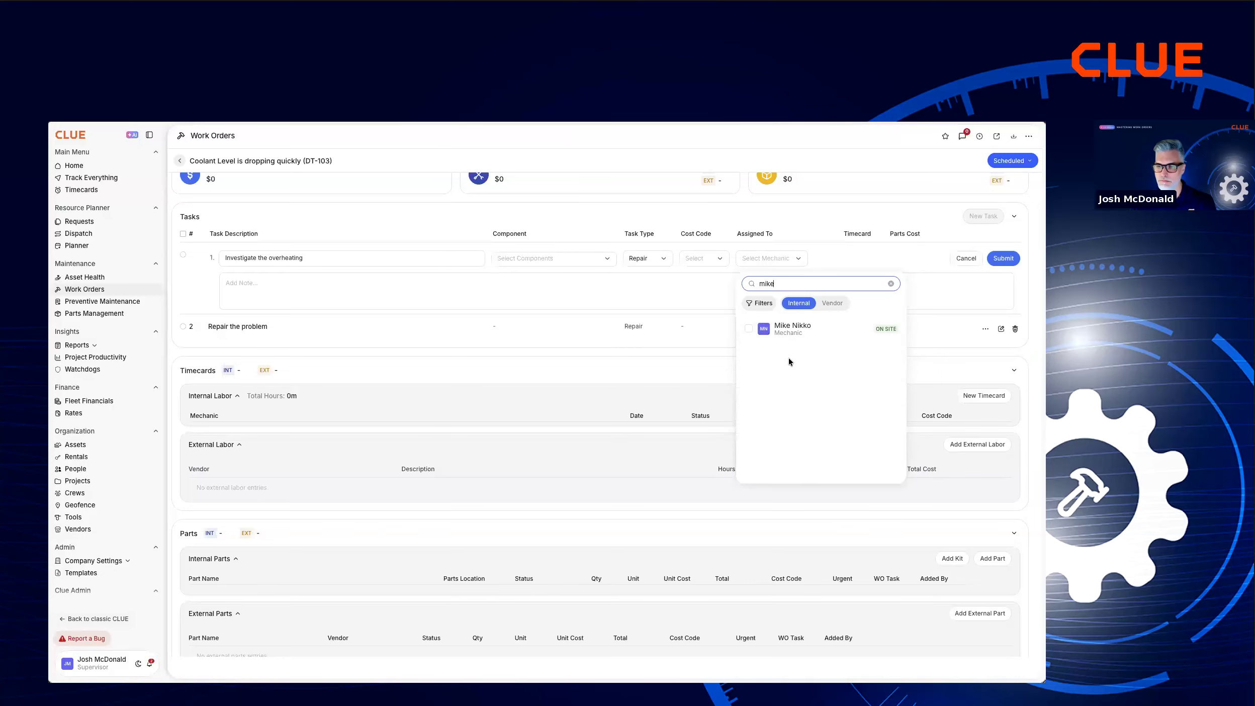
{"action": "left_click", "coordinate": [757, 330]}
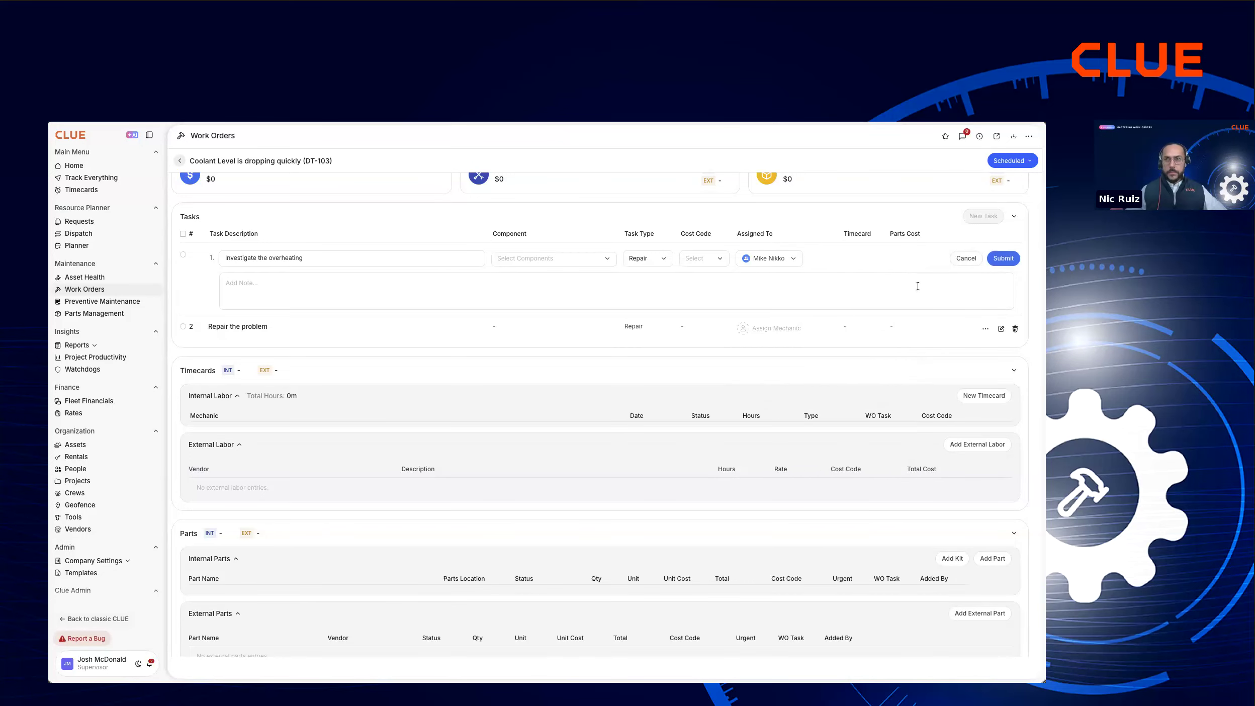
{"action": "left_click", "coordinate": [1007, 259]}
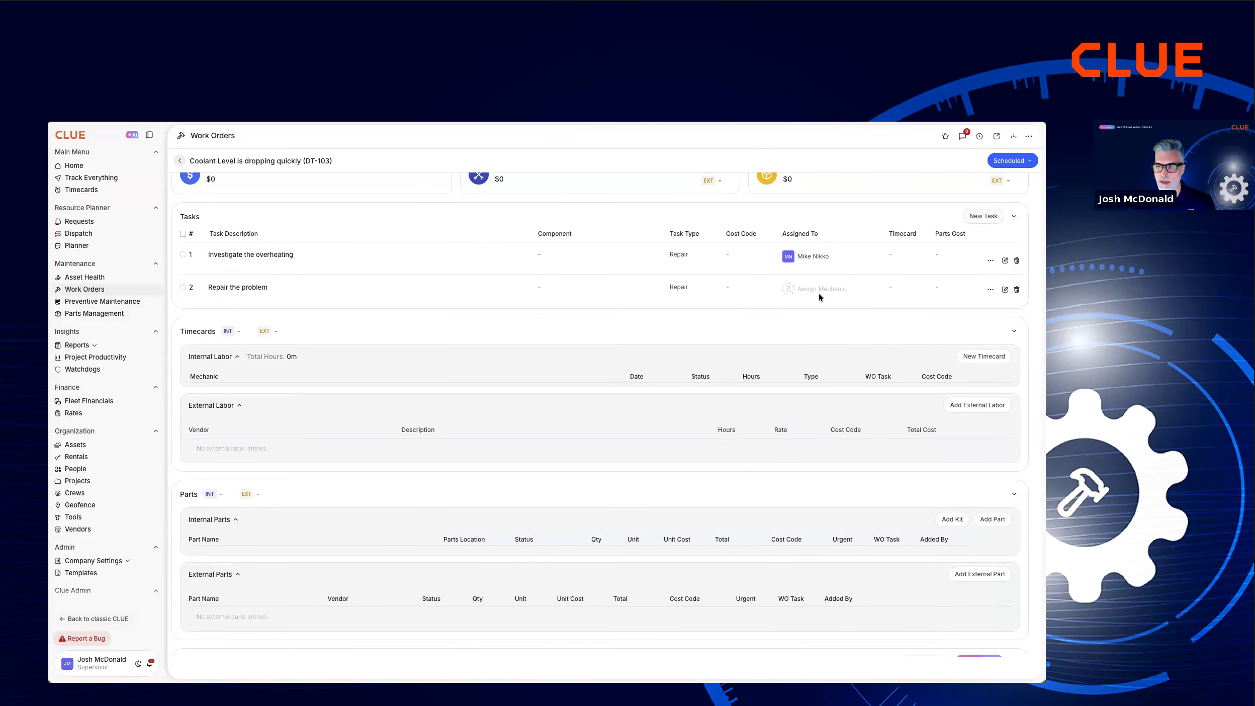
Assign the first listed internal driver to the "Repair the problem" task and submit the change.
{"action": "left_click", "coordinate": [798, 295]}
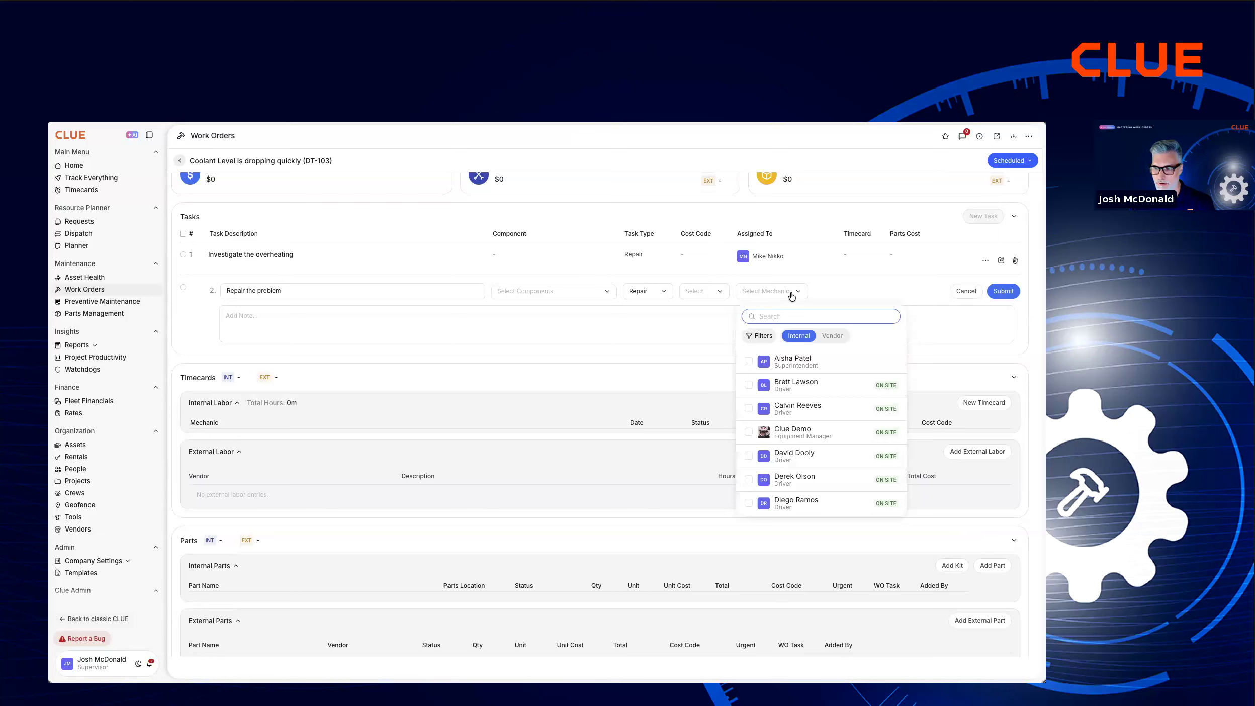
{"action": "left_click", "coordinate": [749, 387]}
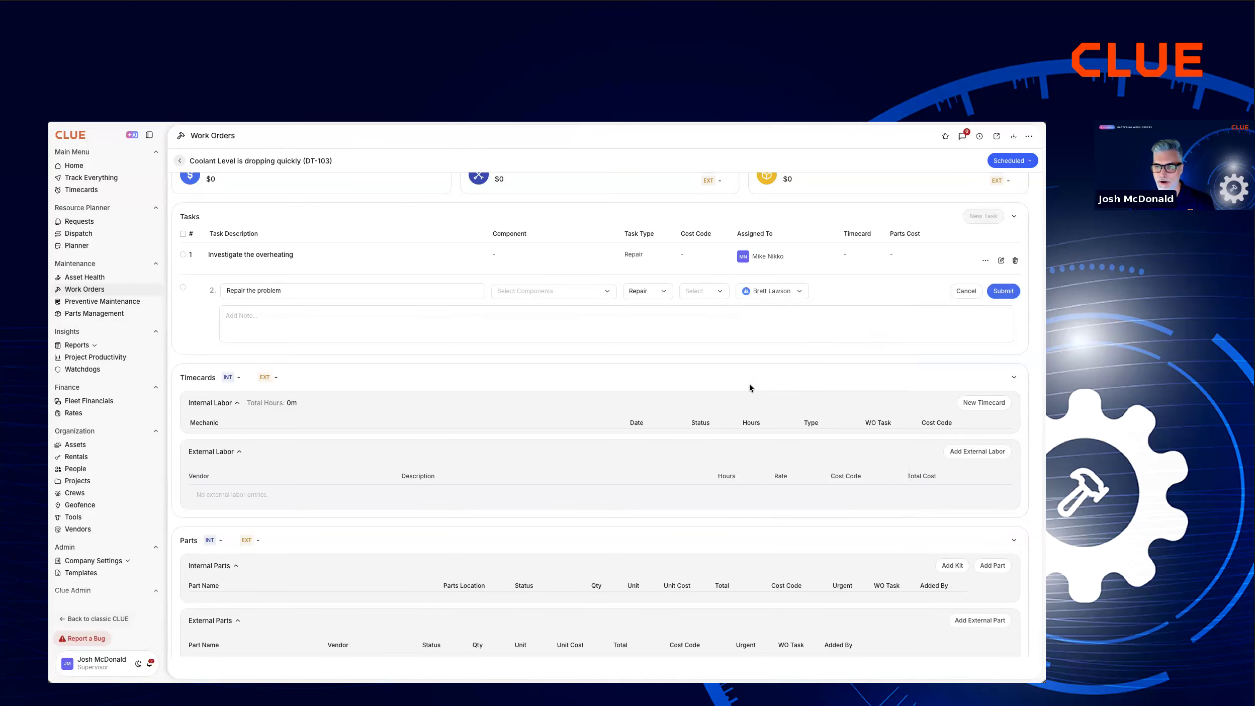
{"action": "left_click", "coordinate": [1002, 291]}
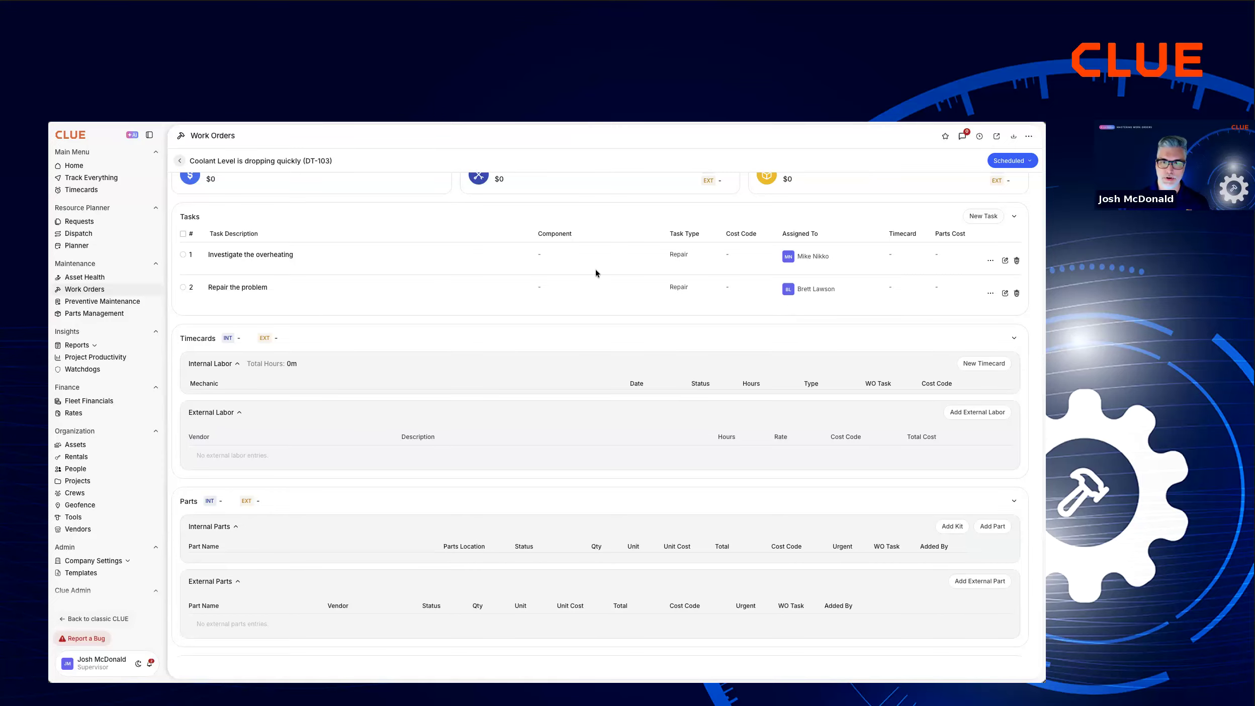
Return to the work orders list, search for pv-108 and open the Asphalt Paver PM Plan work order.
{"action": "left_click", "coordinate": [180, 161]}
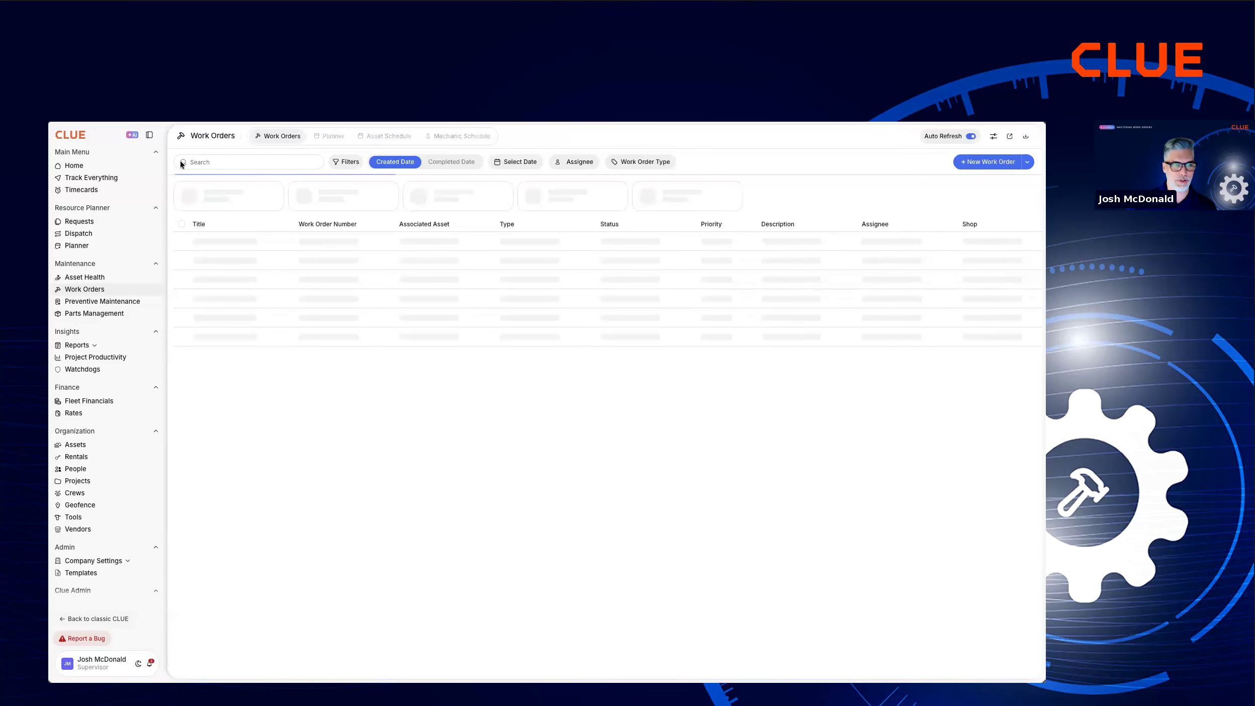
{"action": "left_click", "coordinate": [220, 159]}
{"action": "type", "text": "pv-108"}
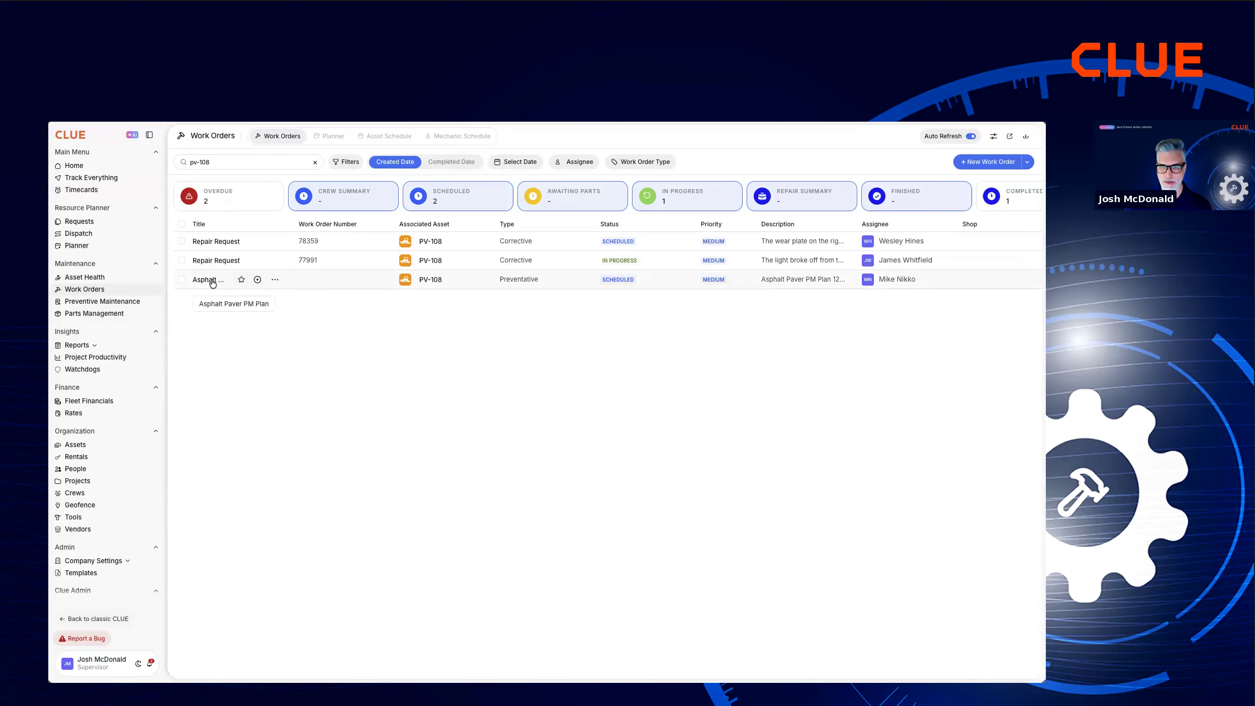
{"action": "left_click", "coordinate": [212, 282]}
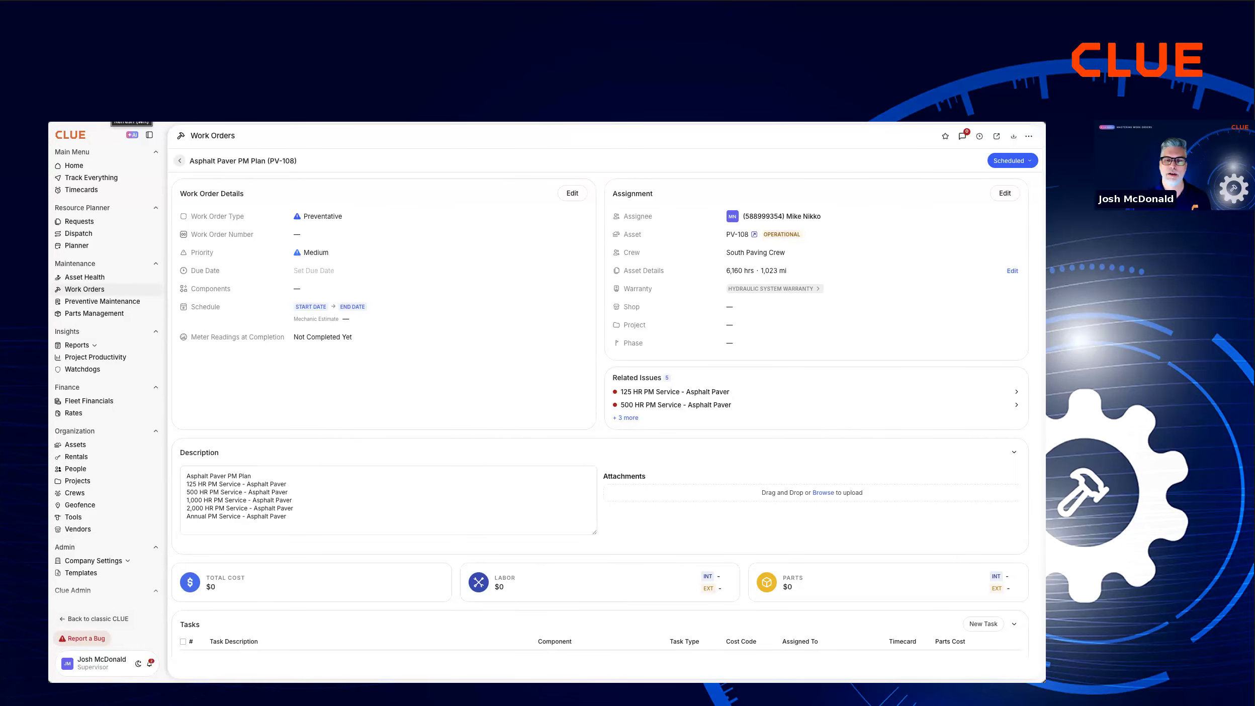
Assign the "2,000 HR PM Service - Asphalt Paver" task to the vendor Carter Caterpillar with task type PM and submit it.
{"action": "scroll", "coordinate": [529, 436], "scroll_direction": "down", "scroll_amount": 5}
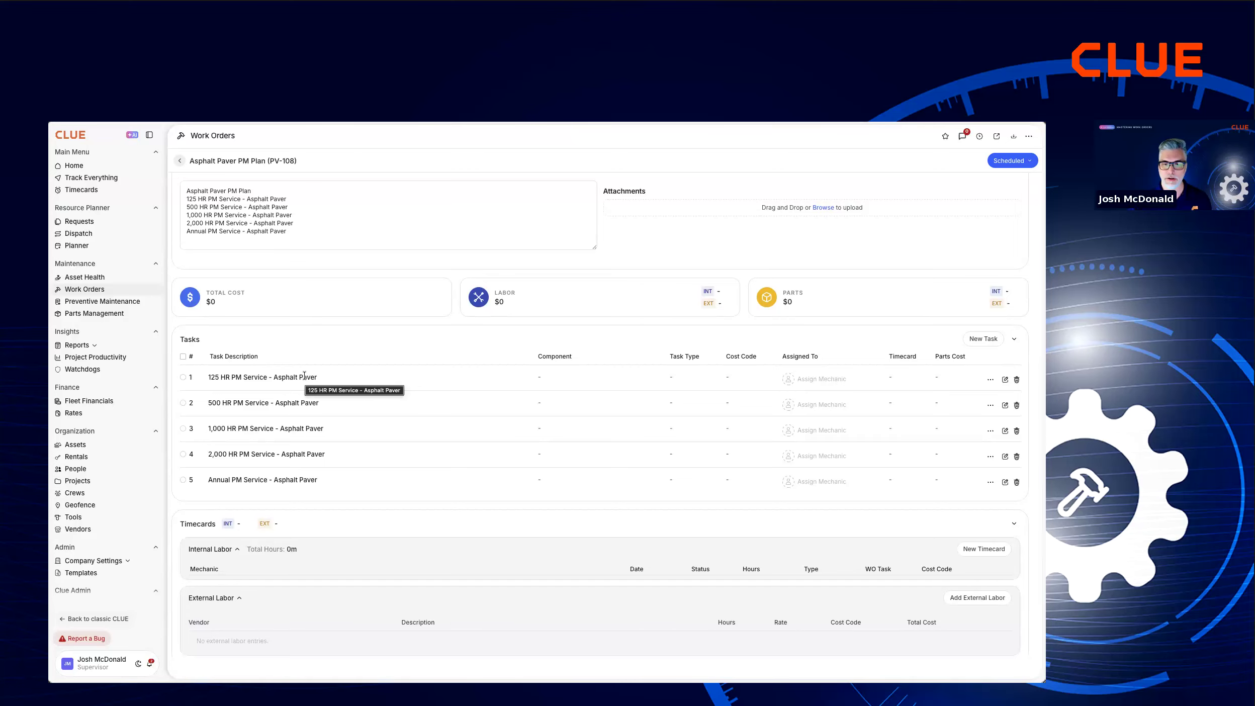
{"action": "left_click", "coordinate": [863, 459]}
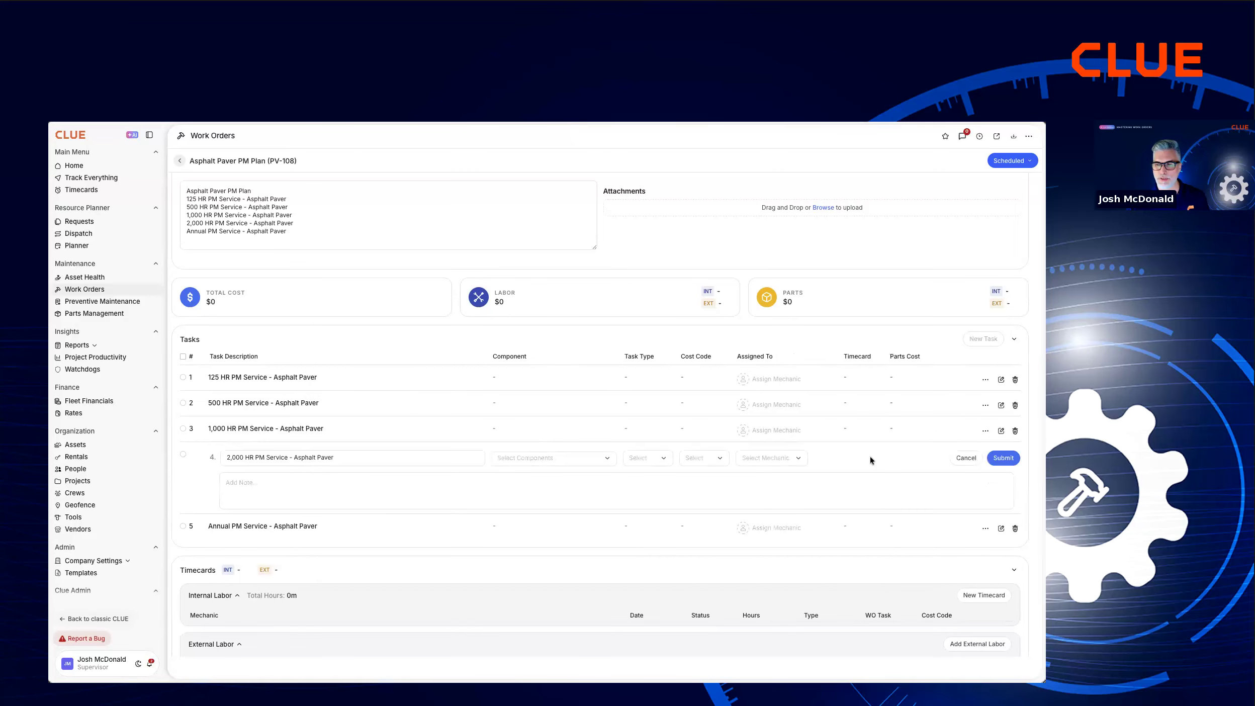
{"action": "left_click", "coordinate": [781, 458]}
{"action": "scroll", "coordinate": [781, 458], "scroll_direction": "down", "scroll_amount": 3}
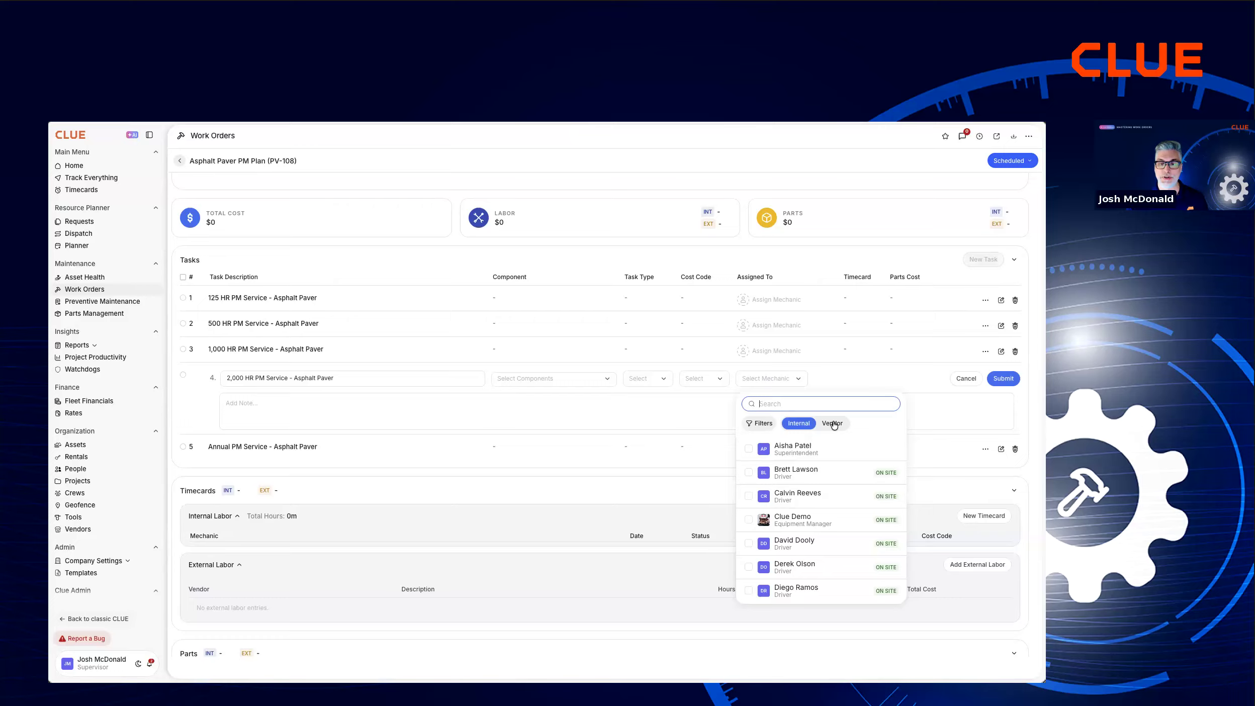
{"action": "left_click", "coordinate": [834, 424]}
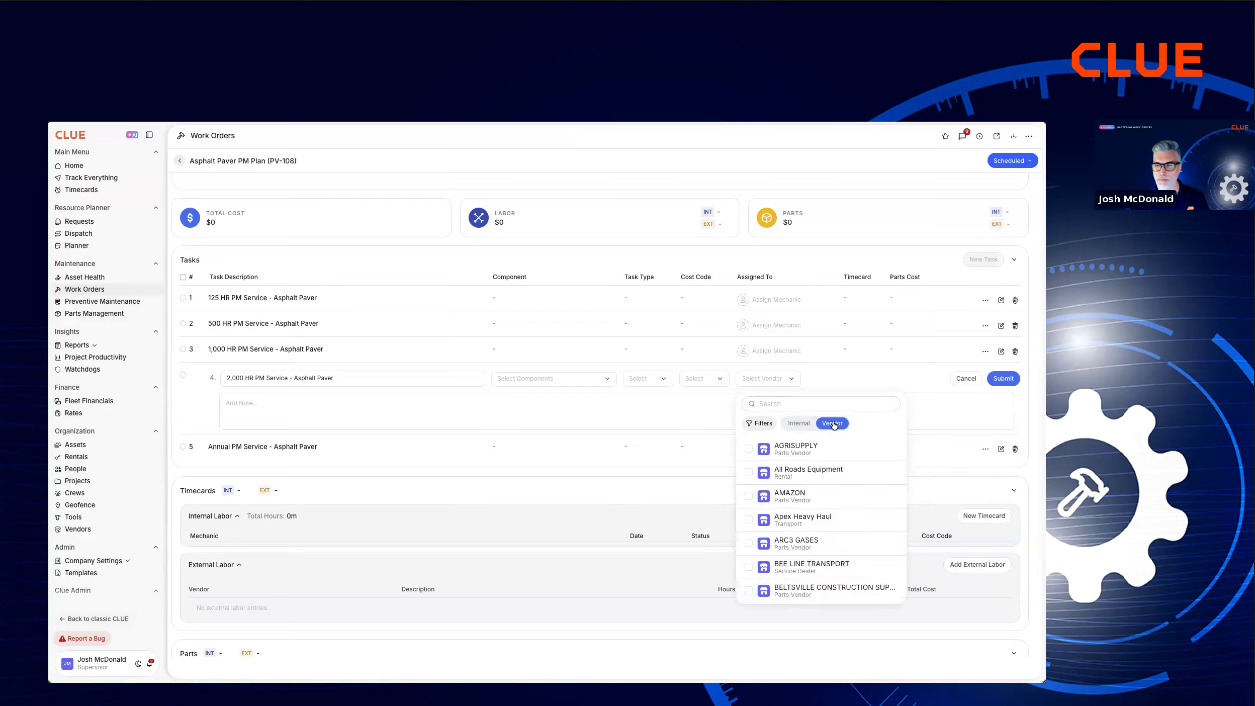
{"action": "scroll", "coordinate": [830, 486], "scroll_direction": "down", "scroll_amount": 5}
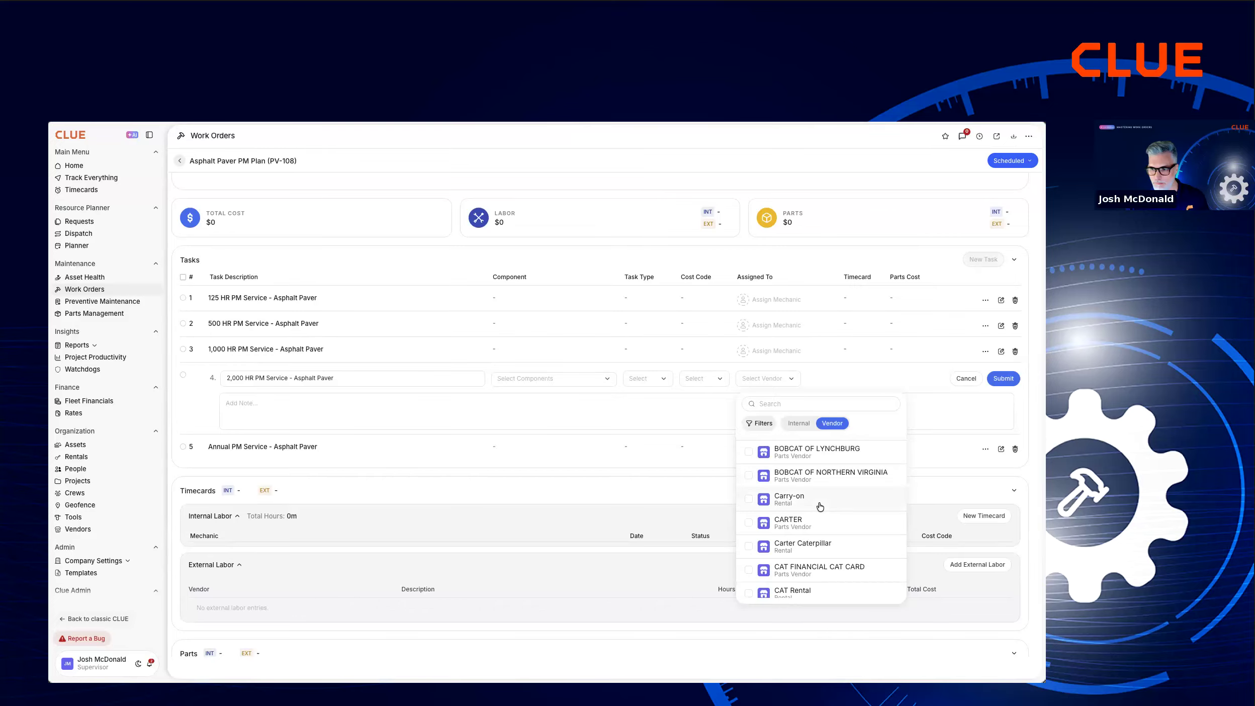
{"action": "scroll", "coordinate": [819, 506], "scroll_direction": "down", "scroll_amount": 1}
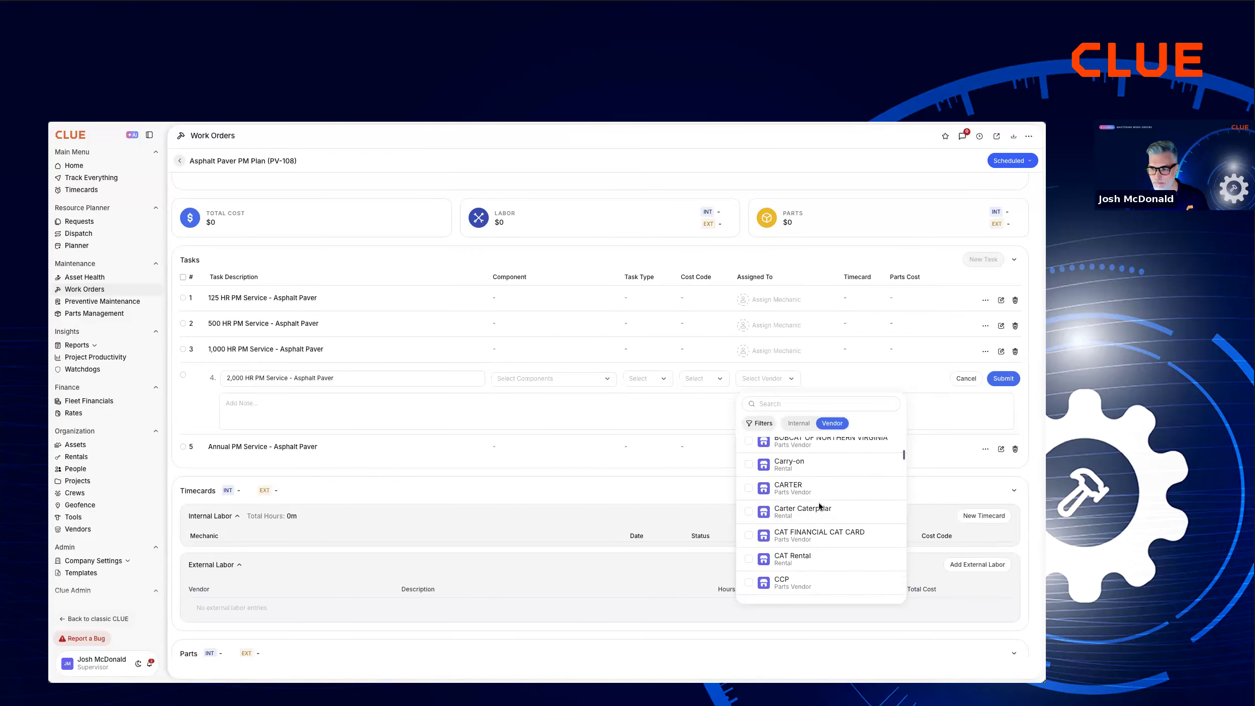
{"action": "left_click", "coordinate": [764, 513]}
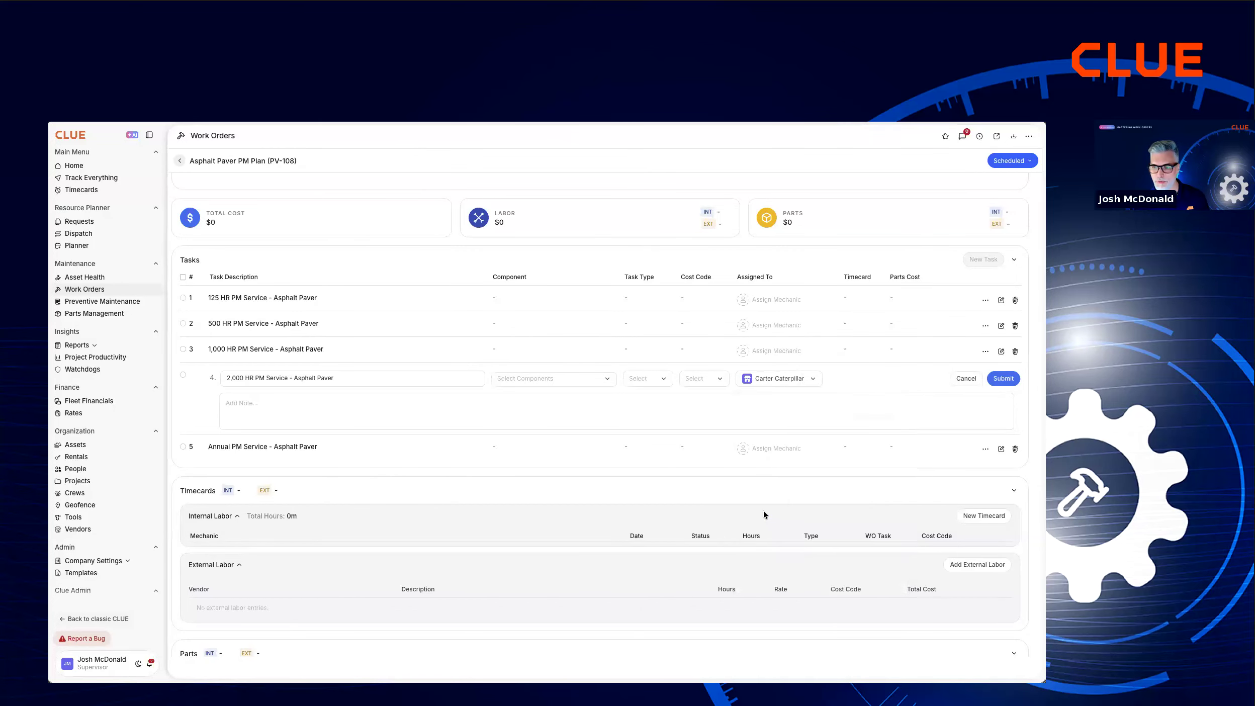
{"action": "left_click", "coordinate": [1003, 381]}
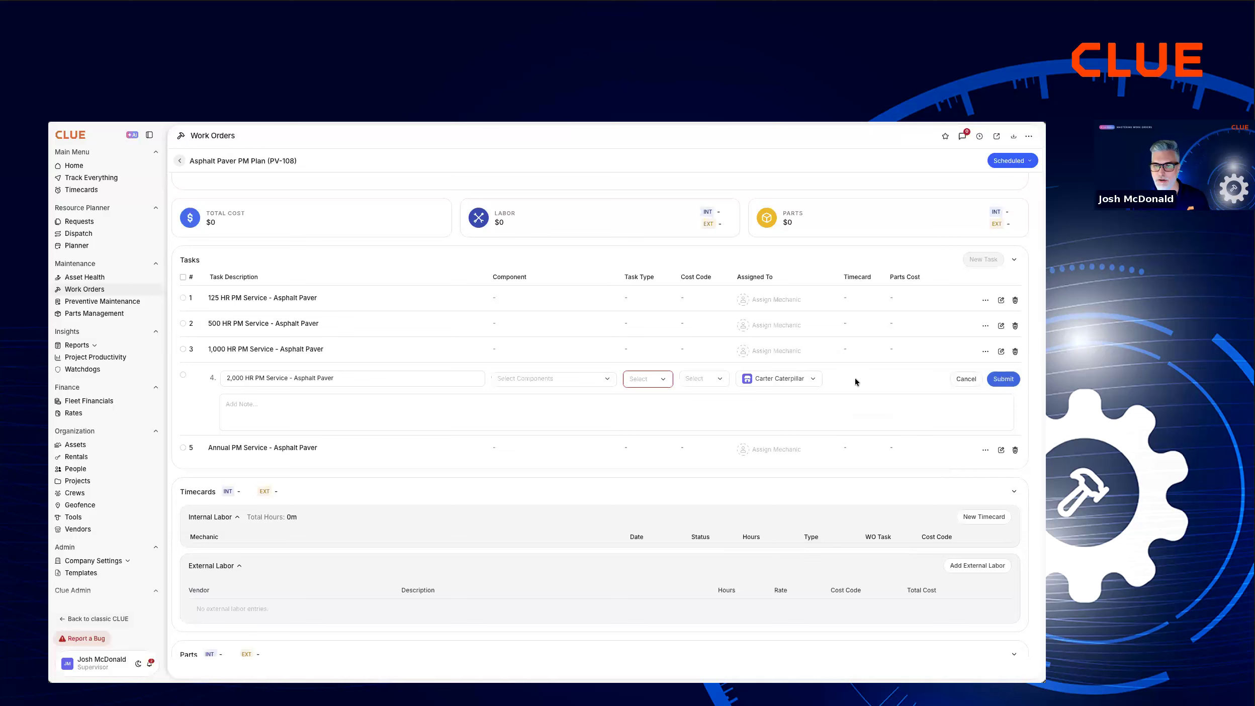
{"action": "left_click", "coordinate": [664, 381]}
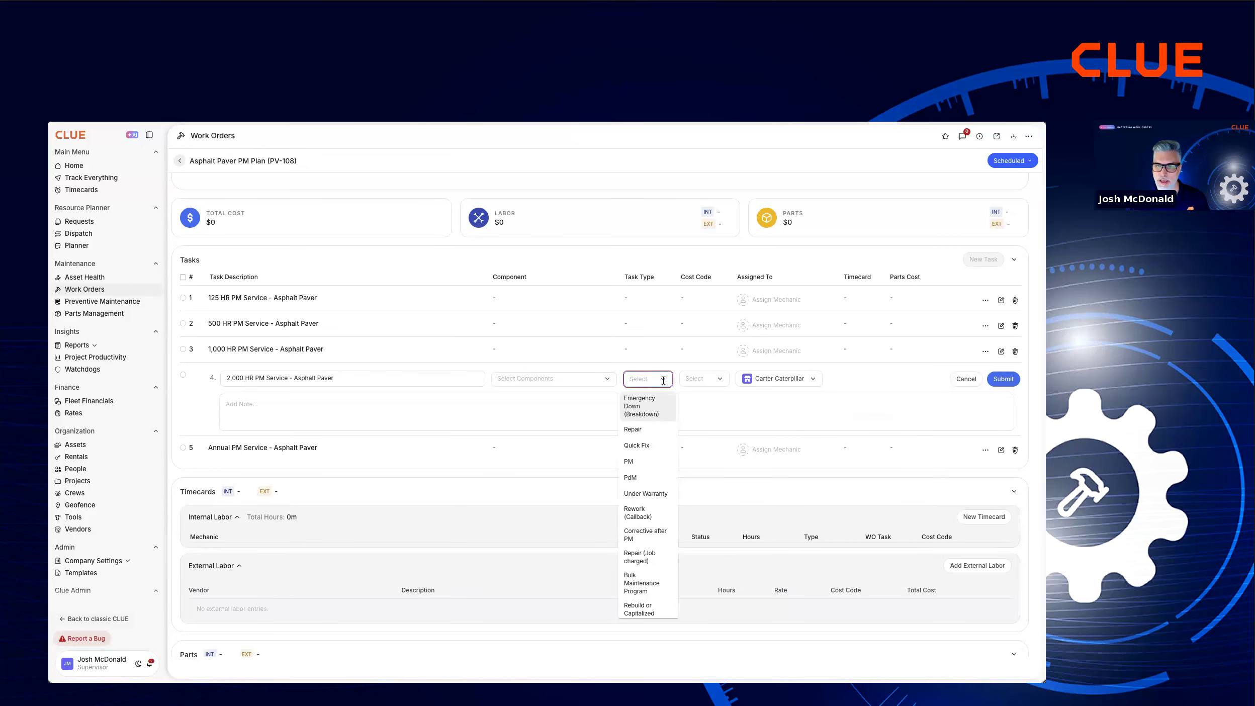
{"action": "left_click", "coordinate": [641, 460]}
{"action": "left_click", "coordinate": [1003, 379]}
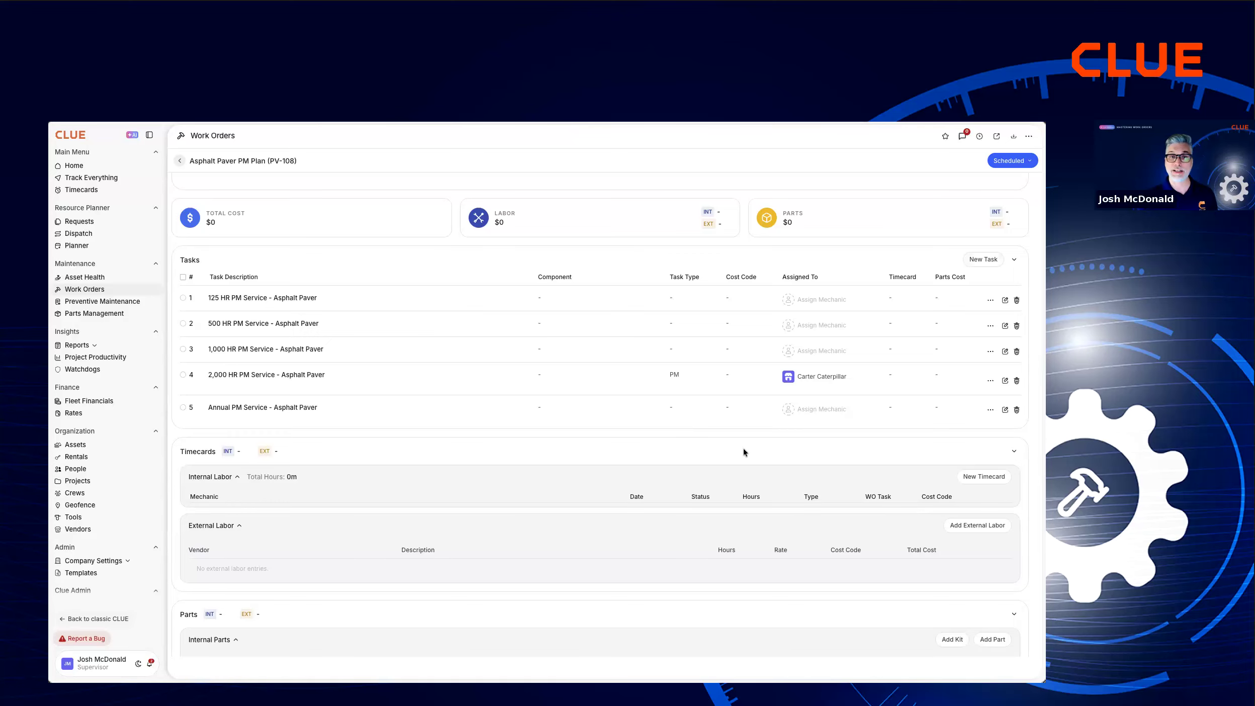
Assign the "1,000 HR PM Service - Asphalt Paver" task to the internal mechanic matching "mike" with task type PM and submit it.
{"action": "left_click", "coordinate": [815, 355]}
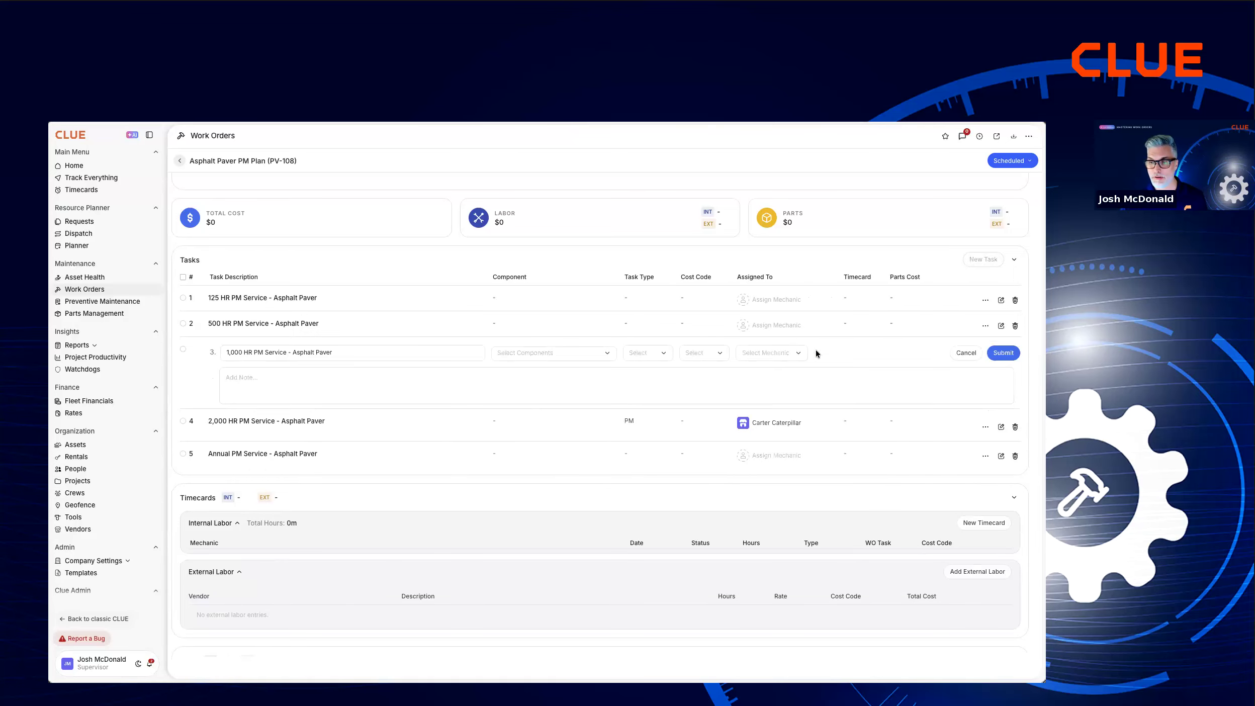
{"action": "left_click", "coordinate": [781, 355]}
{"action": "type", "text": "mike"}
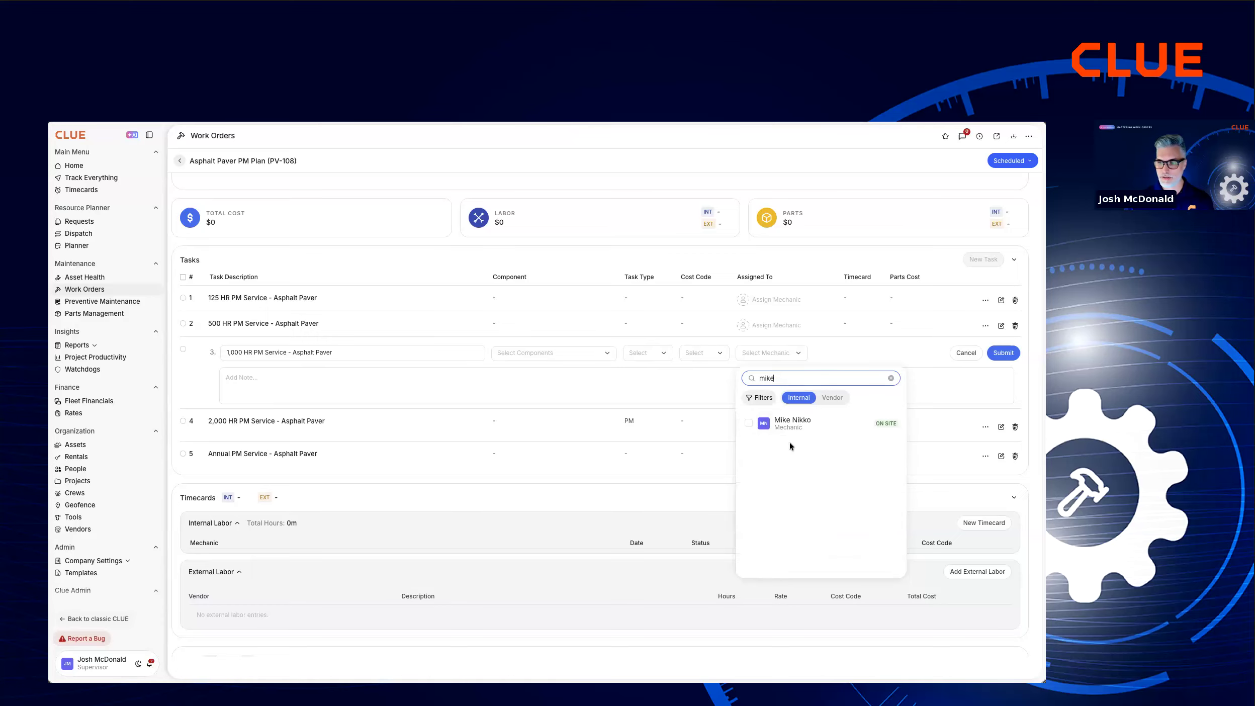
{"action": "left_click", "coordinate": [1003, 354]}
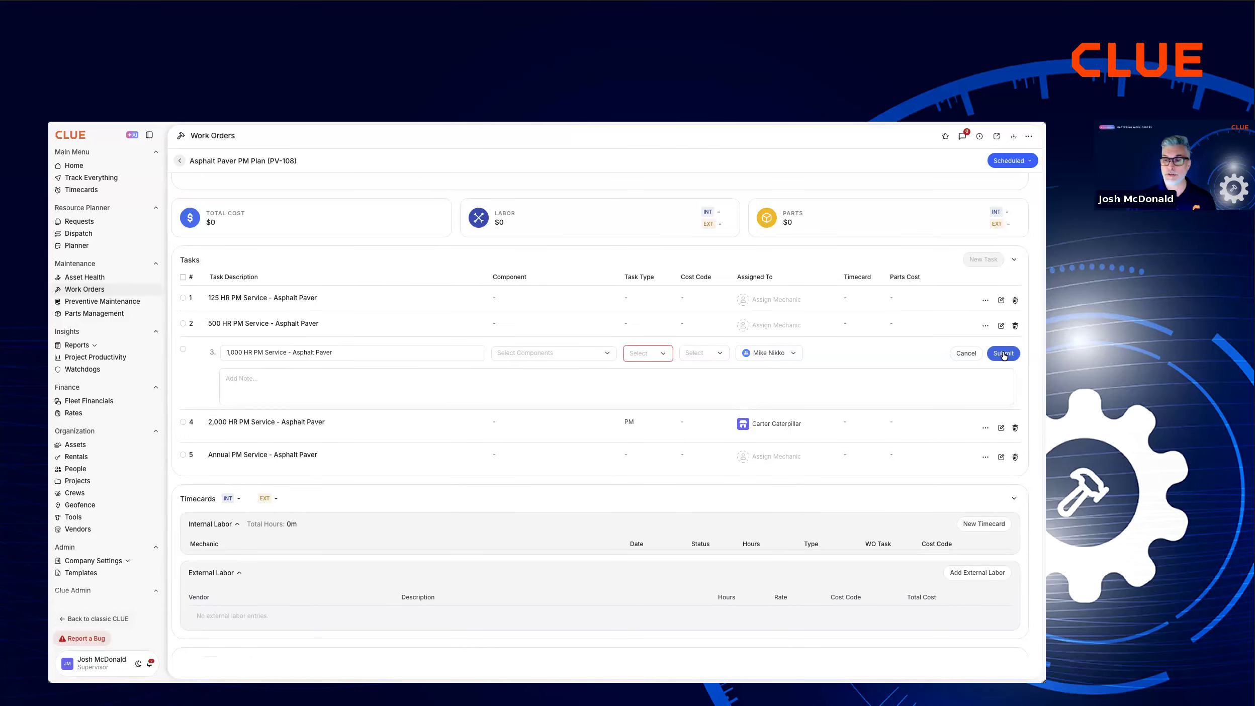
{"action": "left_click", "coordinate": [647, 353]}
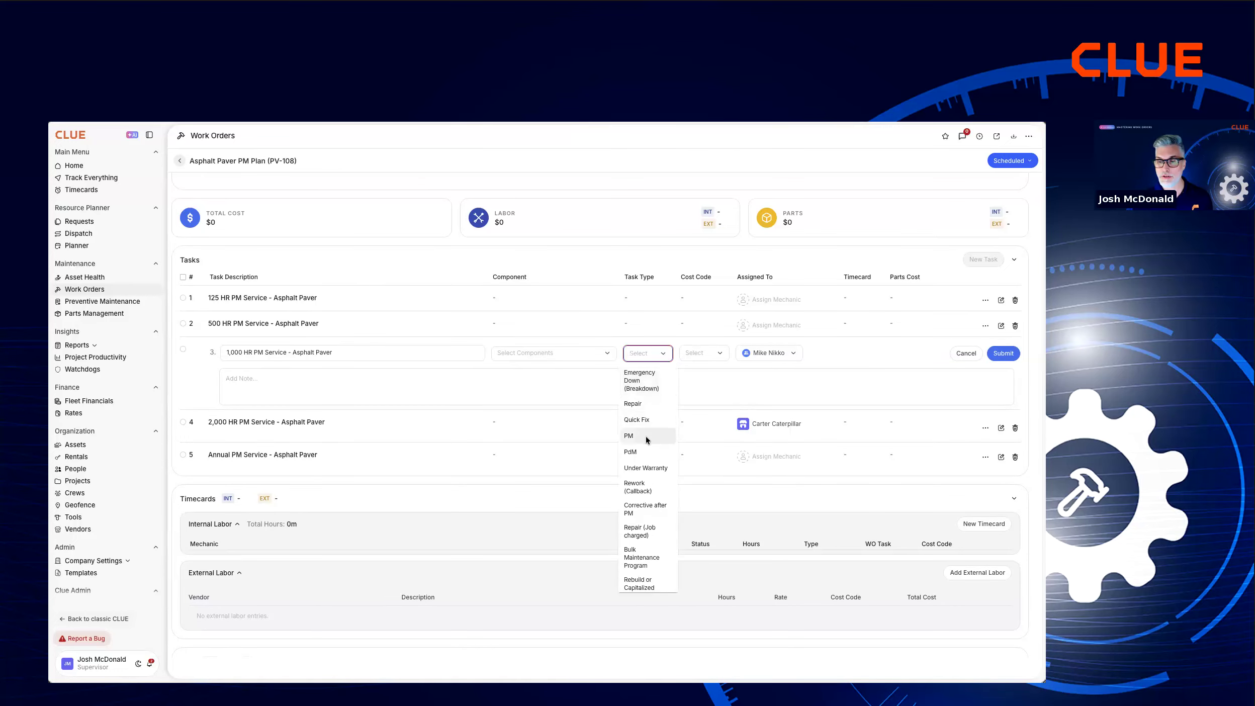
{"action": "left_click", "coordinate": [645, 436]}
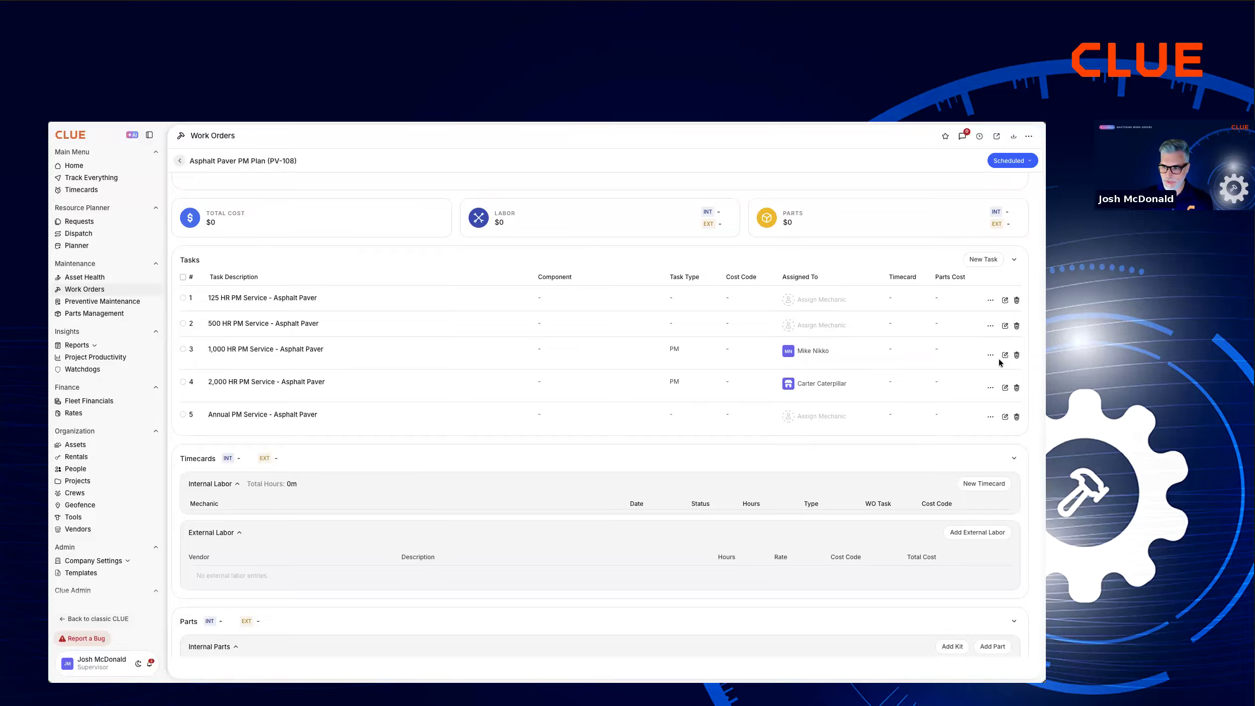
Review the work order's parts and invoices sections, view the AI invoice upload dialog and close it without uploading.
{"action": "scroll", "coordinate": [768, 468], "scroll_direction": "down", "scroll_amount": 4}
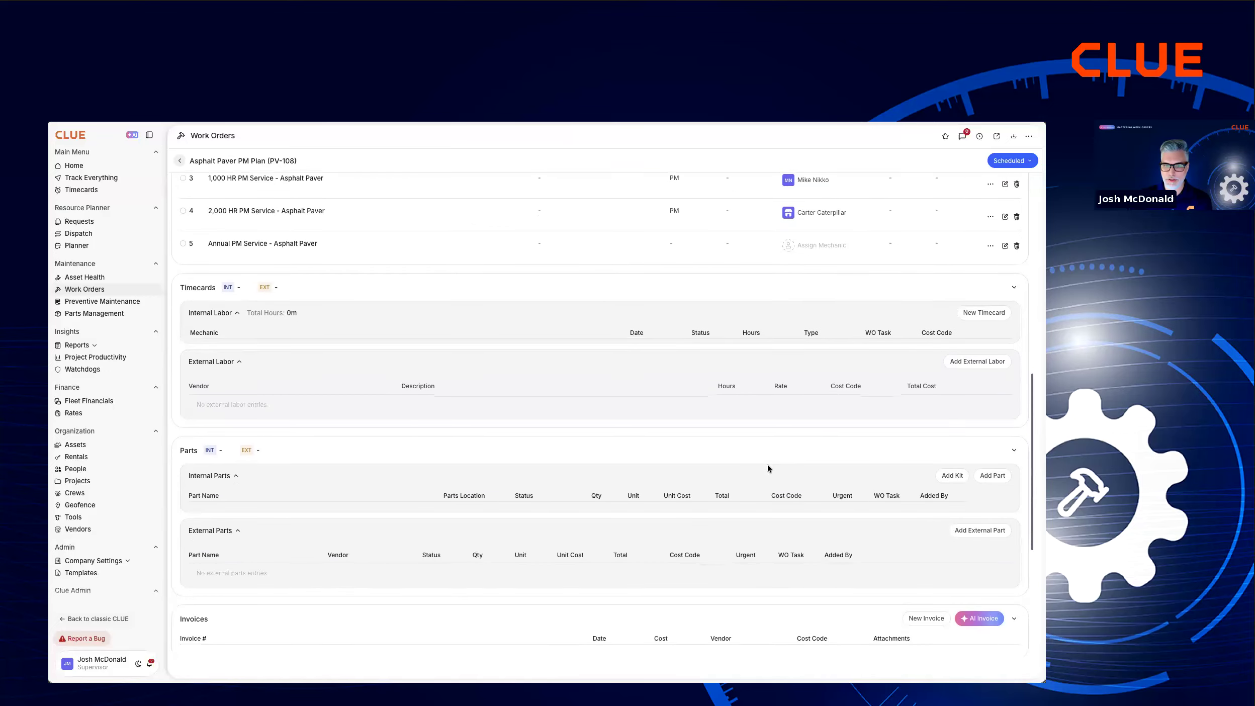
{"action": "scroll", "coordinate": [768, 464], "scroll_direction": "down", "scroll_amount": 2}
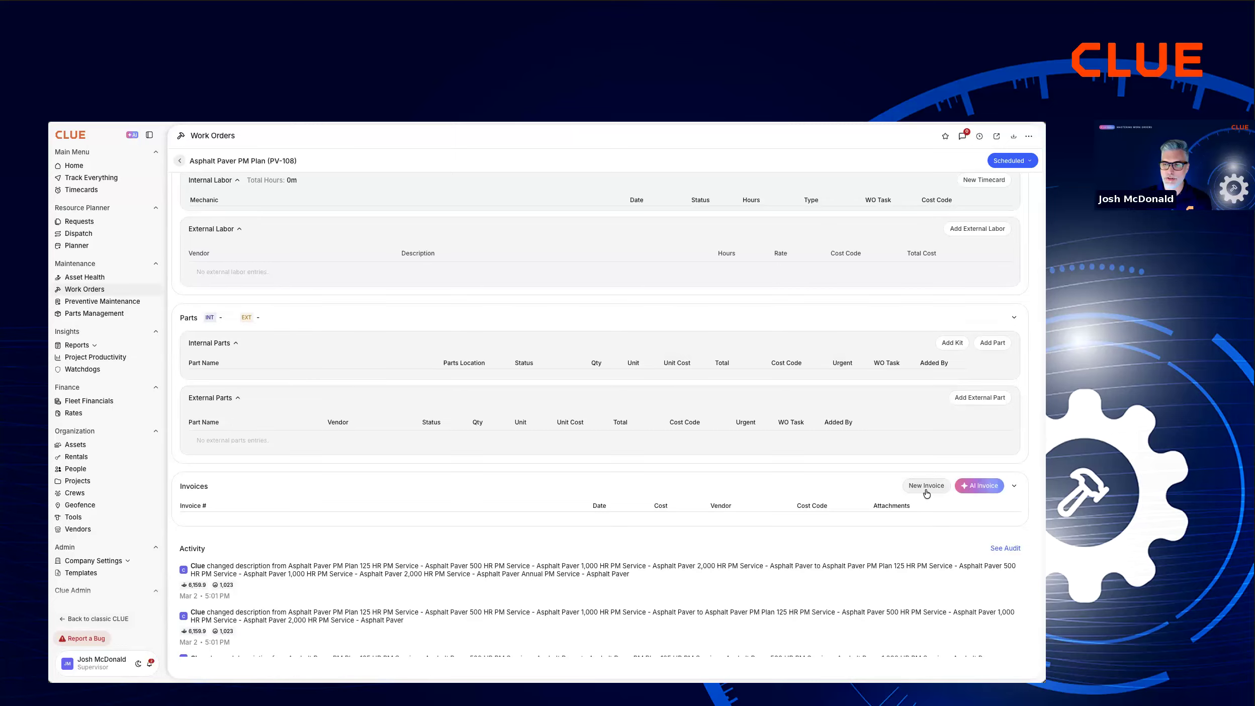
{"action": "left_click", "coordinate": [977, 486]}
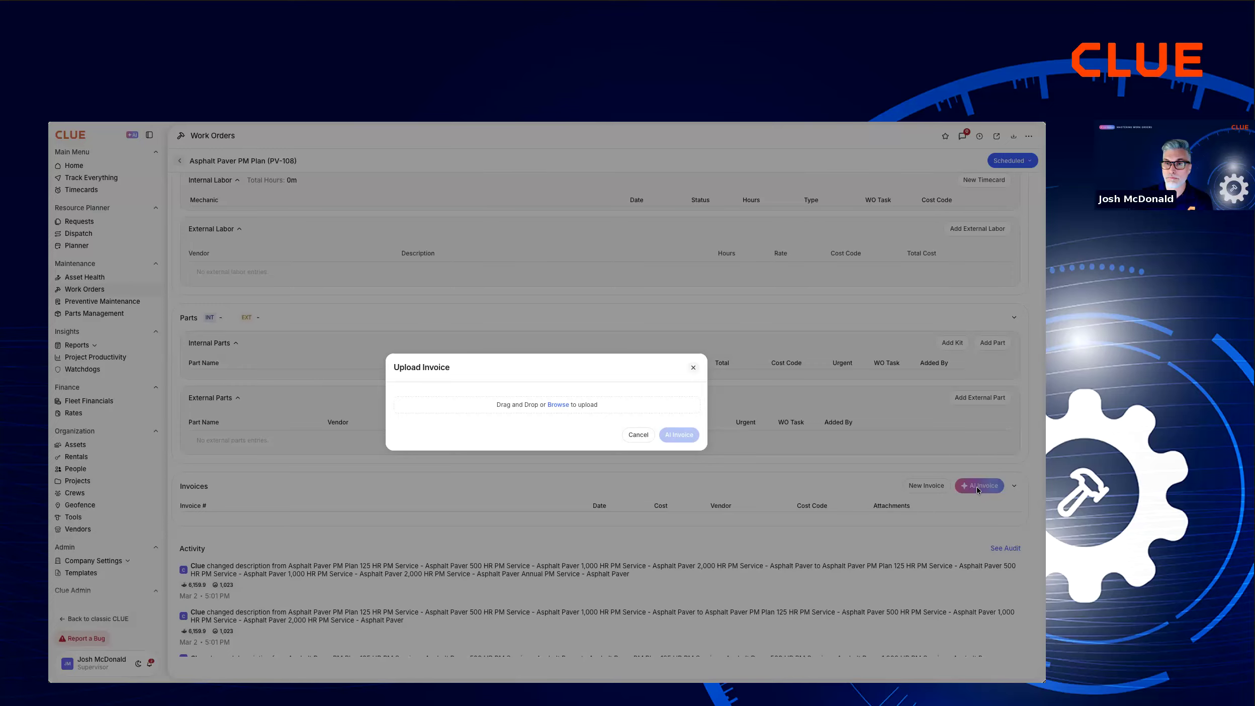
{"action": "left_click", "coordinate": [638, 435]}
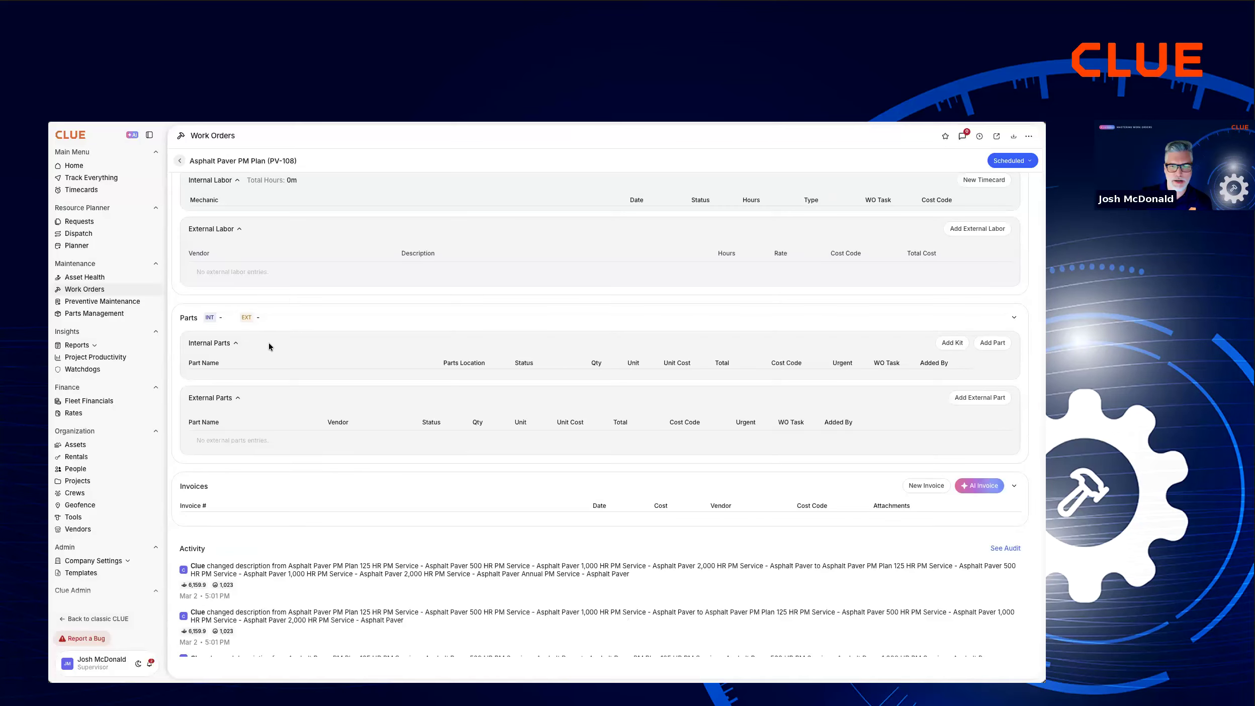
Search the work orders for dt-103 and open the "Coolant Level is dropping quickly" work order at its parts section.
{"action": "left_click", "coordinate": [106, 290]}
{"action": "triple_click", "coordinate": [245, 162]}
{"action": "type", "text": "dt-103"}
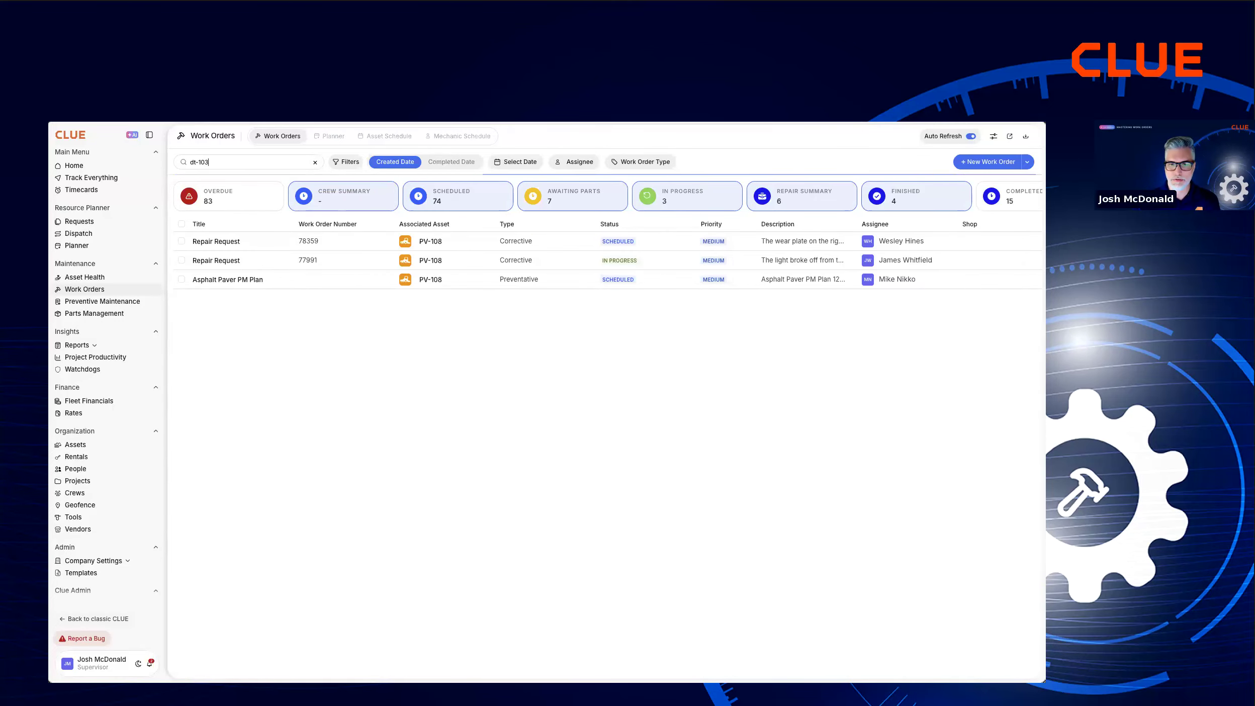
{"action": "left_click", "coordinate": [206, 245]}
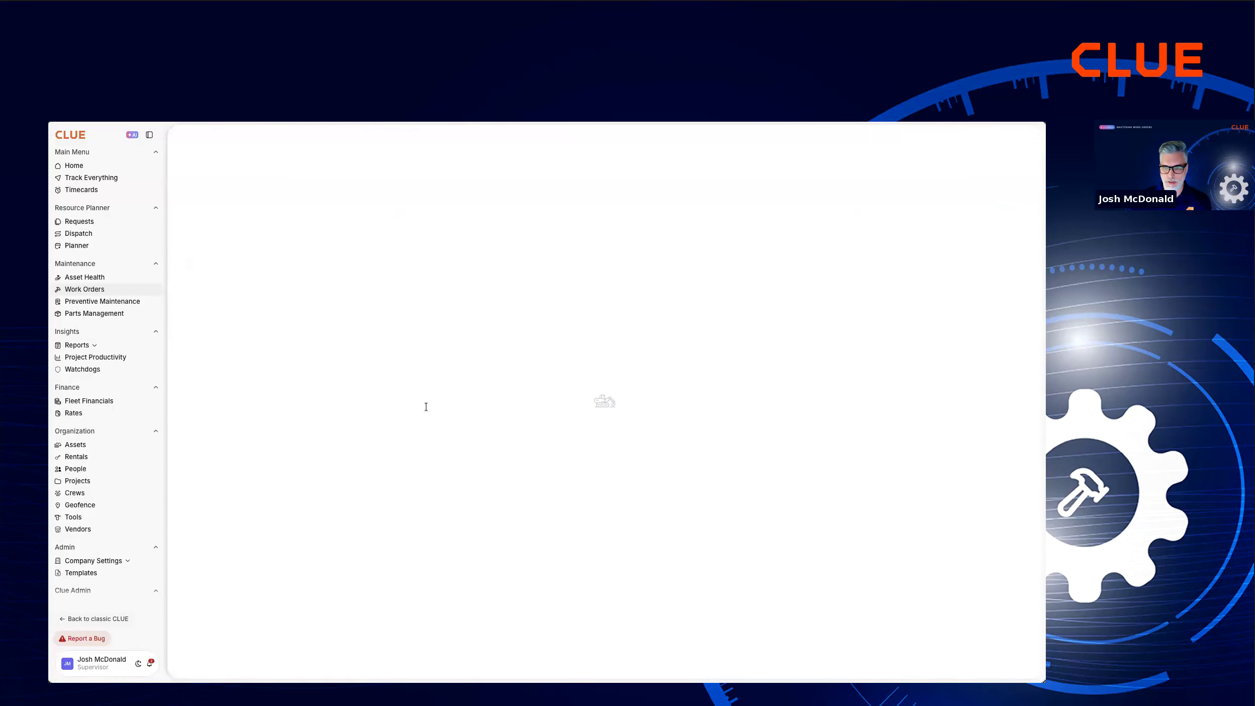
{"action": "scroll", "coordinate": [429, 484], "scroll_direction": "down", "scroll_amount": 8}
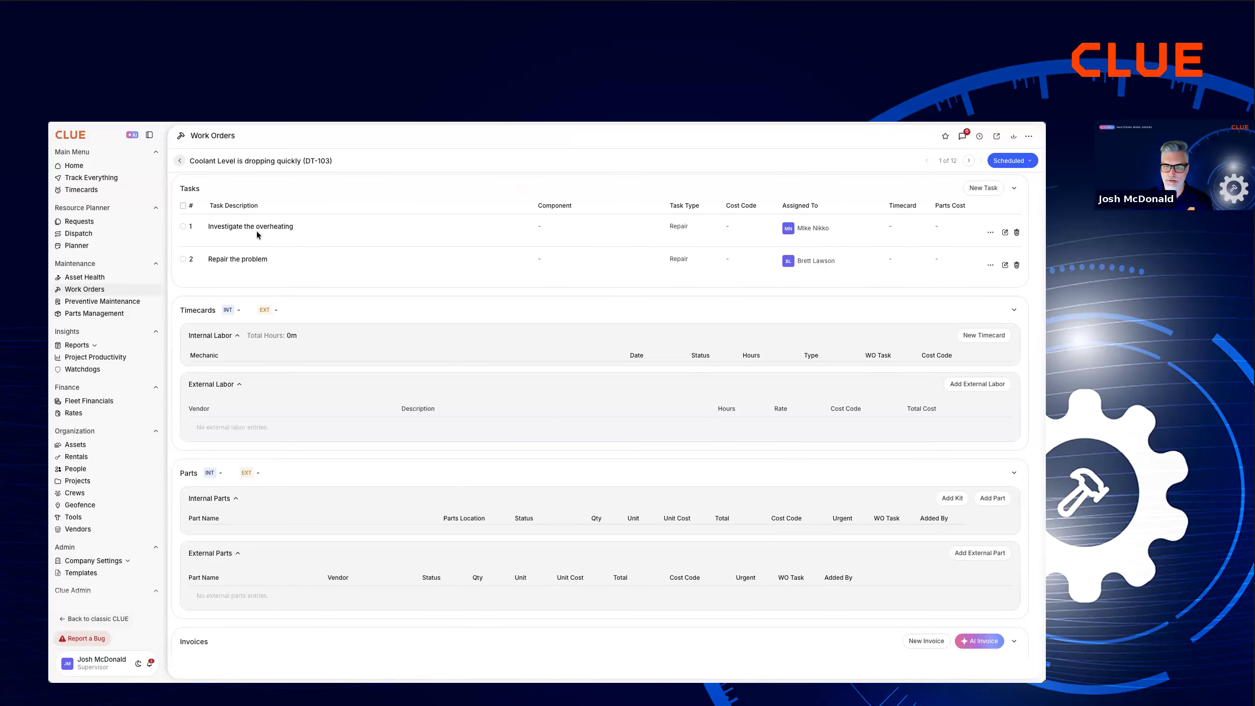
{"action": "scroll", "coordinate": [267, 427], "scroll_direction": "down", "scroll_amount": 3}
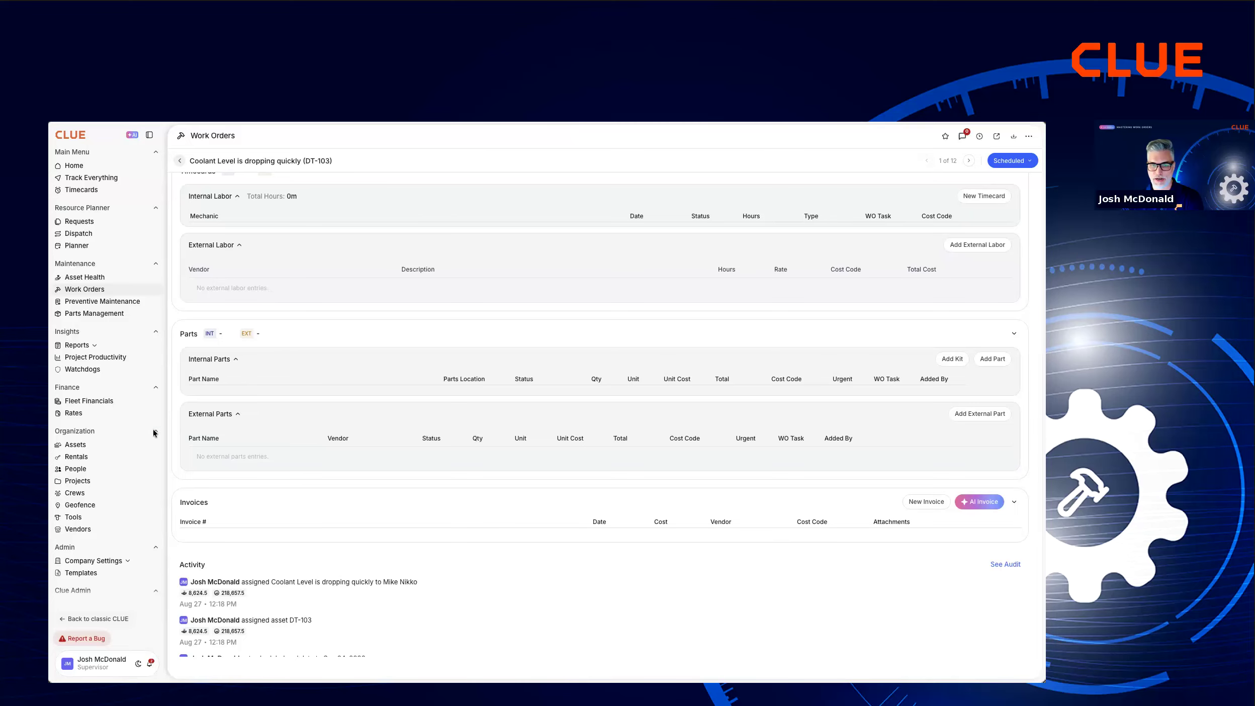
Add the internal part FTG-STR 5/8" HOSE BEAD - COOLANT - V38-1018 from Gainesville Shop to the work order with status Used and save it.
{"action": "left_click", "coordinate": [993, 359]}
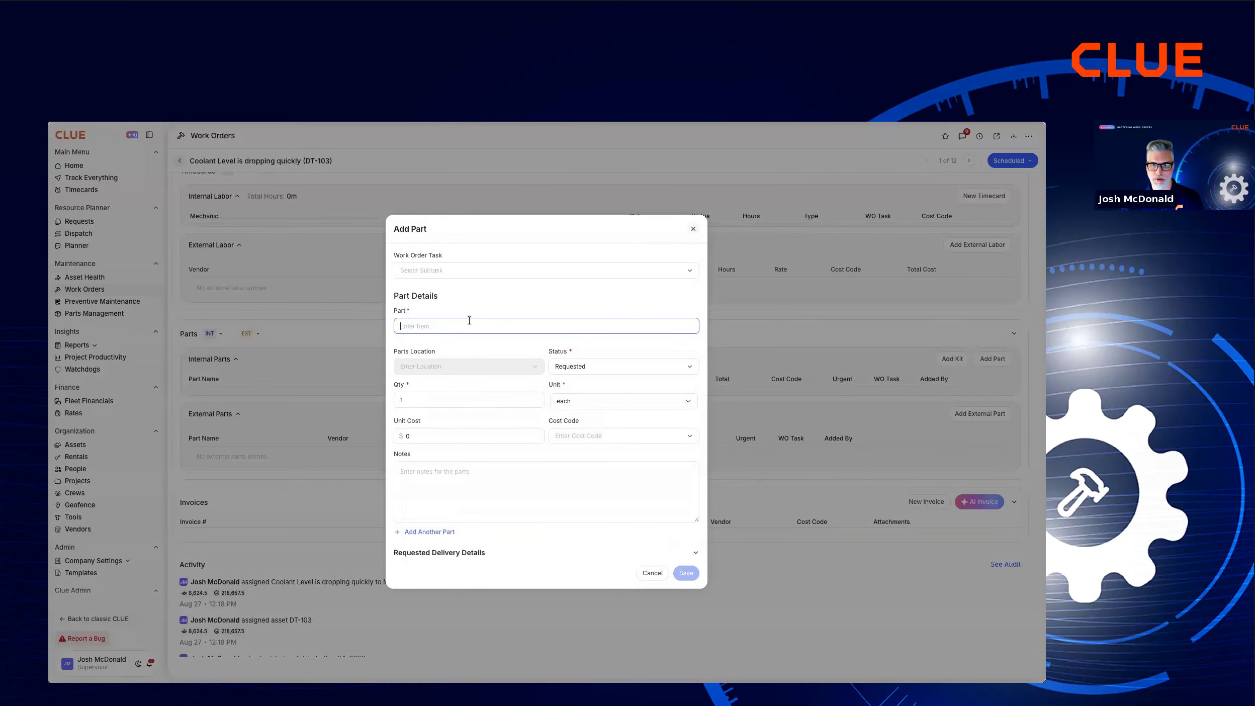
{"action": "type", "text": "c"}
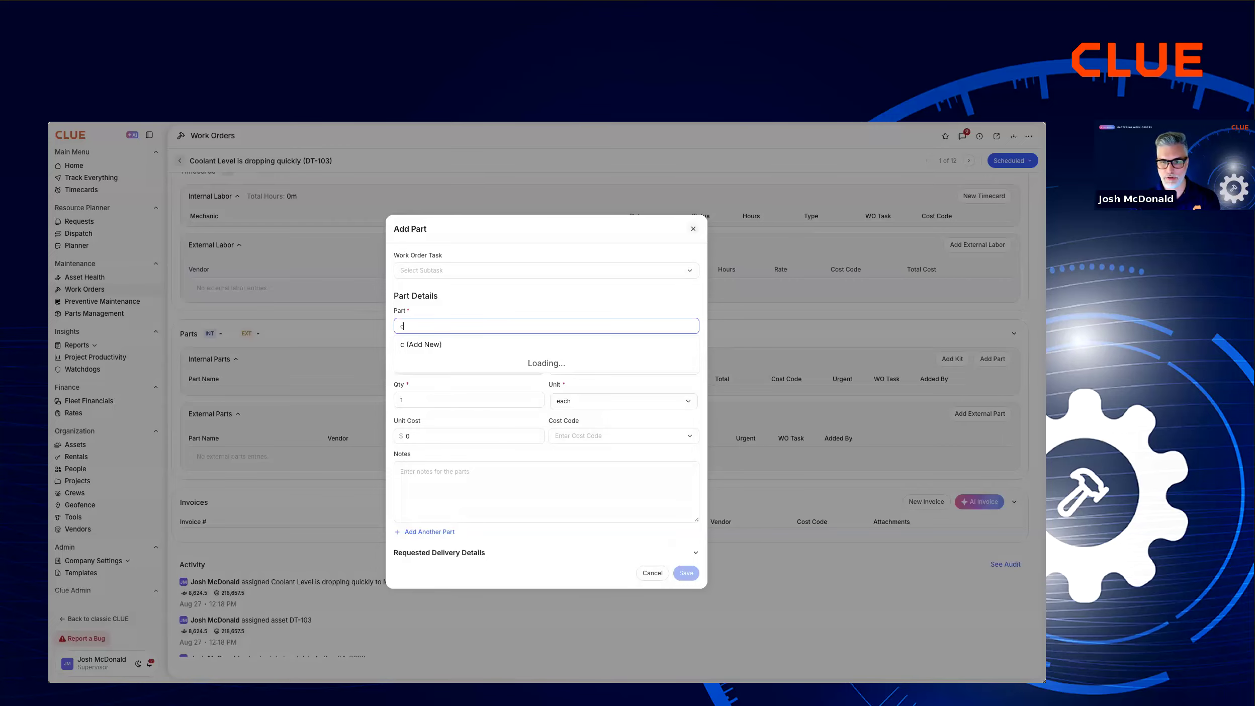
{"action": "type", "text": "oolant"}
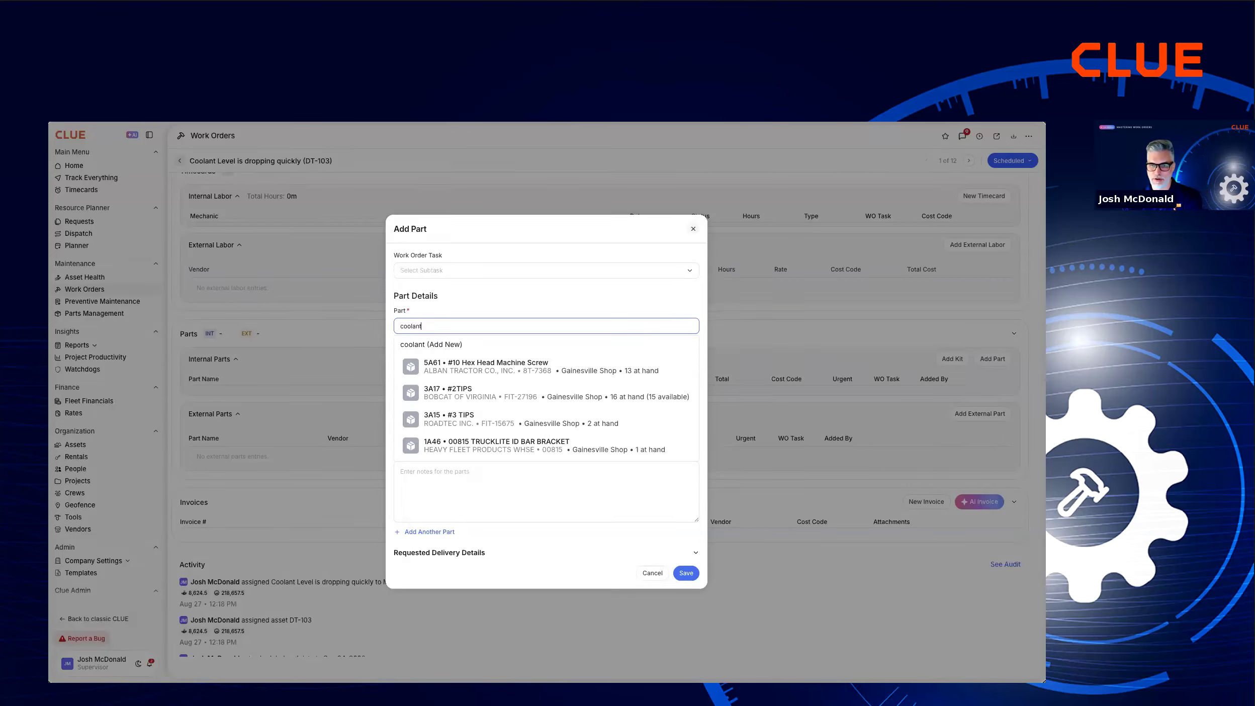
{"action": "type", "text": " hose"}
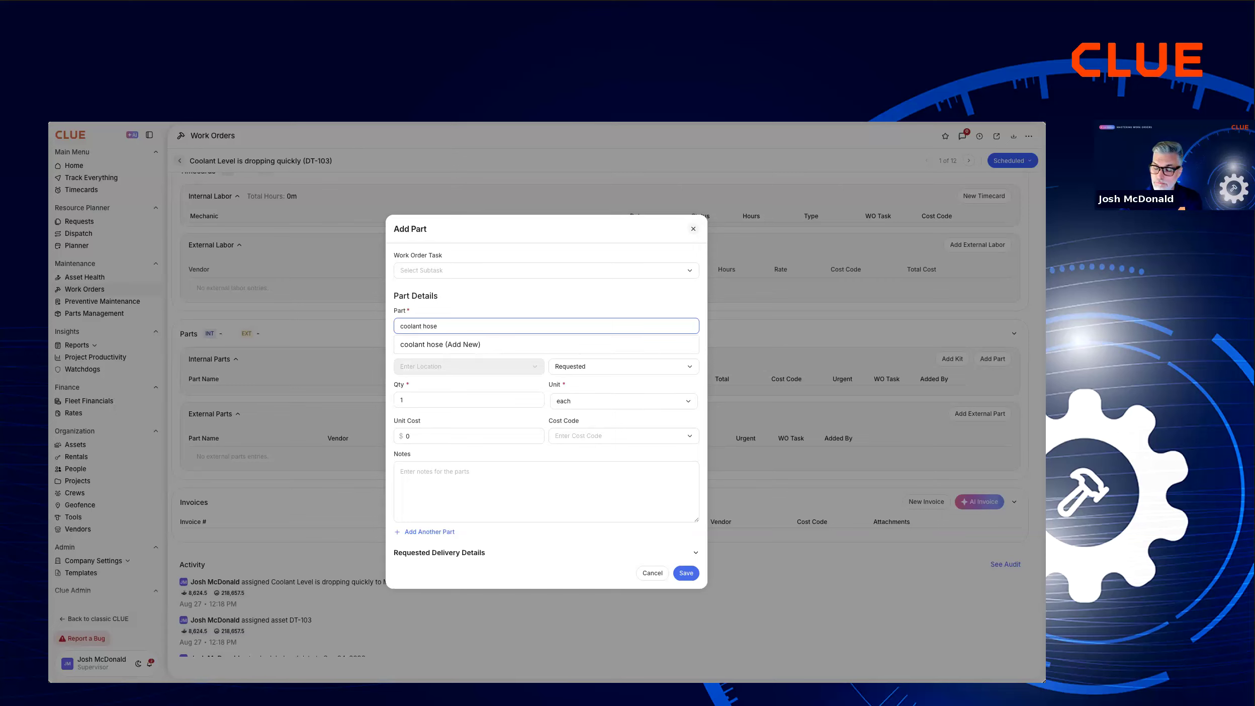
{"action": "key", "text": "BackSpace"}
{"action": "key", "text": "BackSpace"}
{"action": "key", "text": "BackSpace"}
{"action": "key", "text": "BackSpace"}
{"action": "key", "text": "BackSpace"}
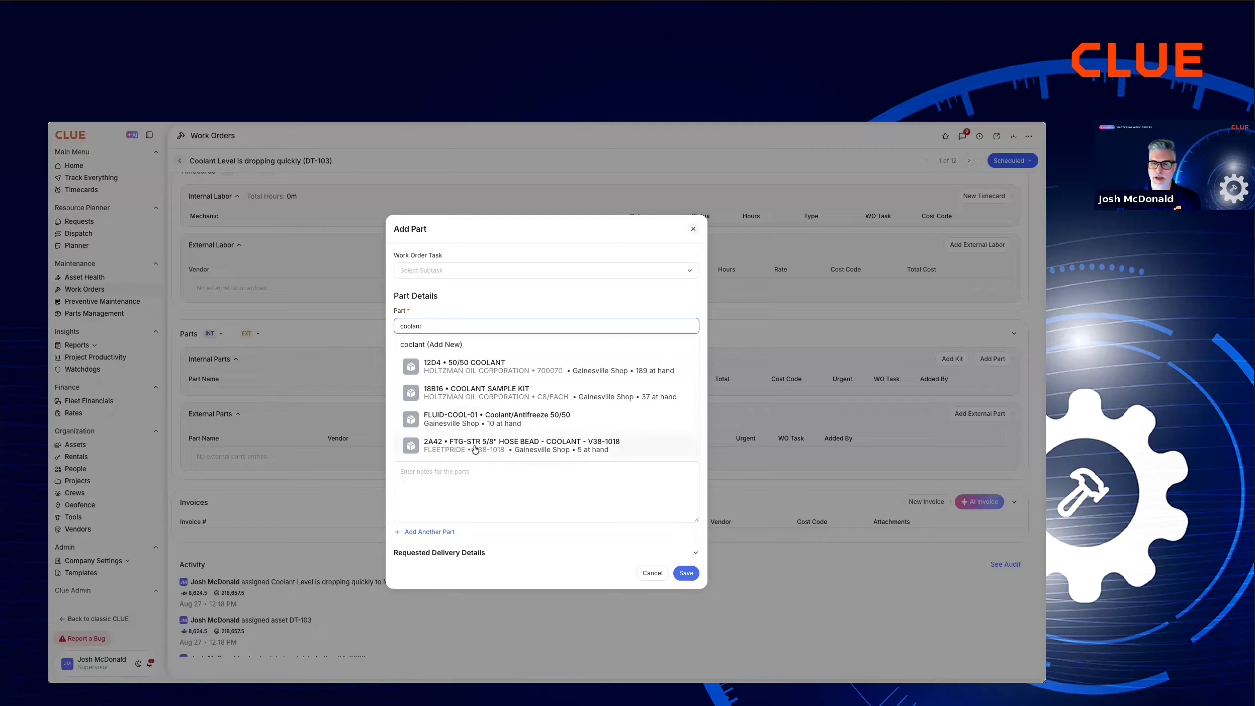
{"action": "left_click", "coordinate": [509, 448]}
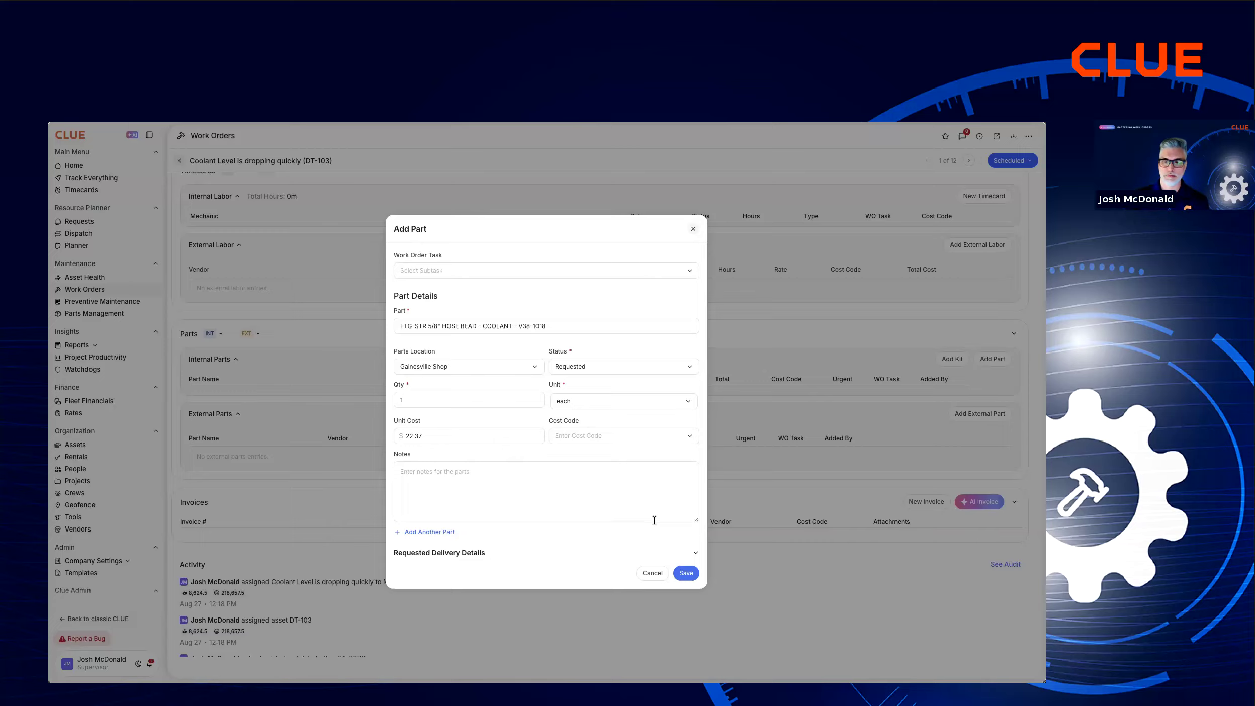
{"action": "left_click", "coordinate": [591, 369]}
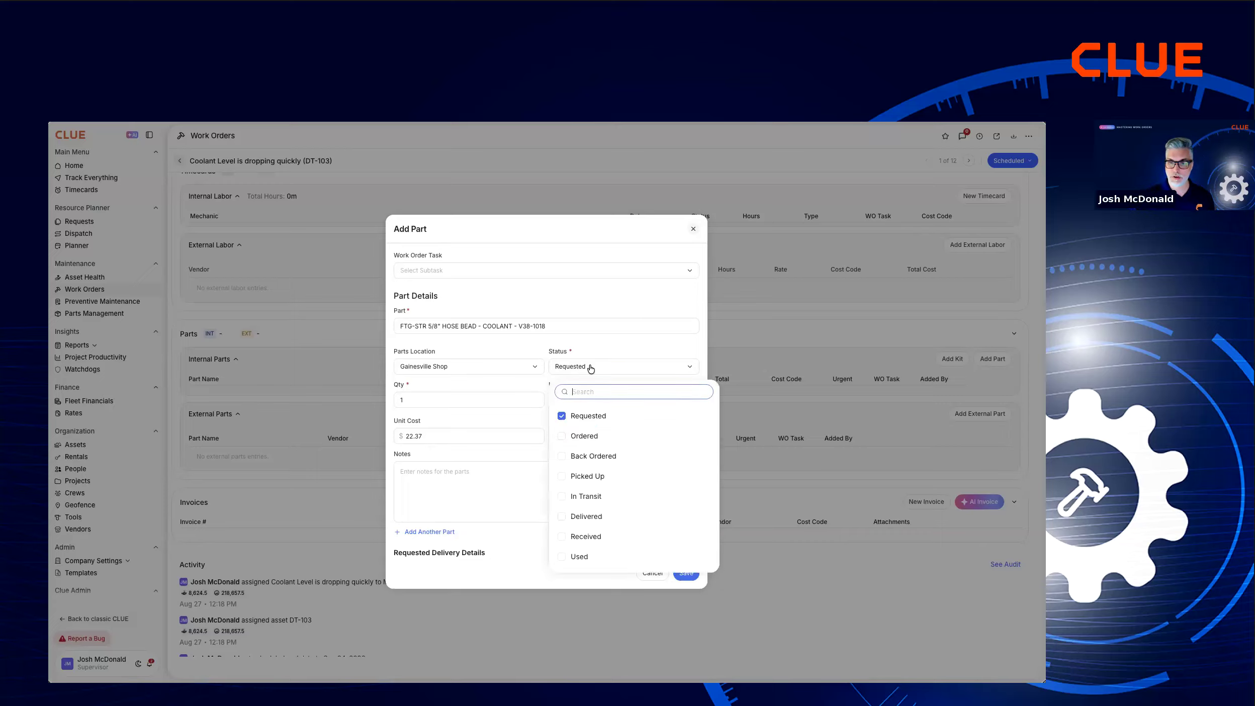
{"action": "left_click", "coordinate": [580, 557]}
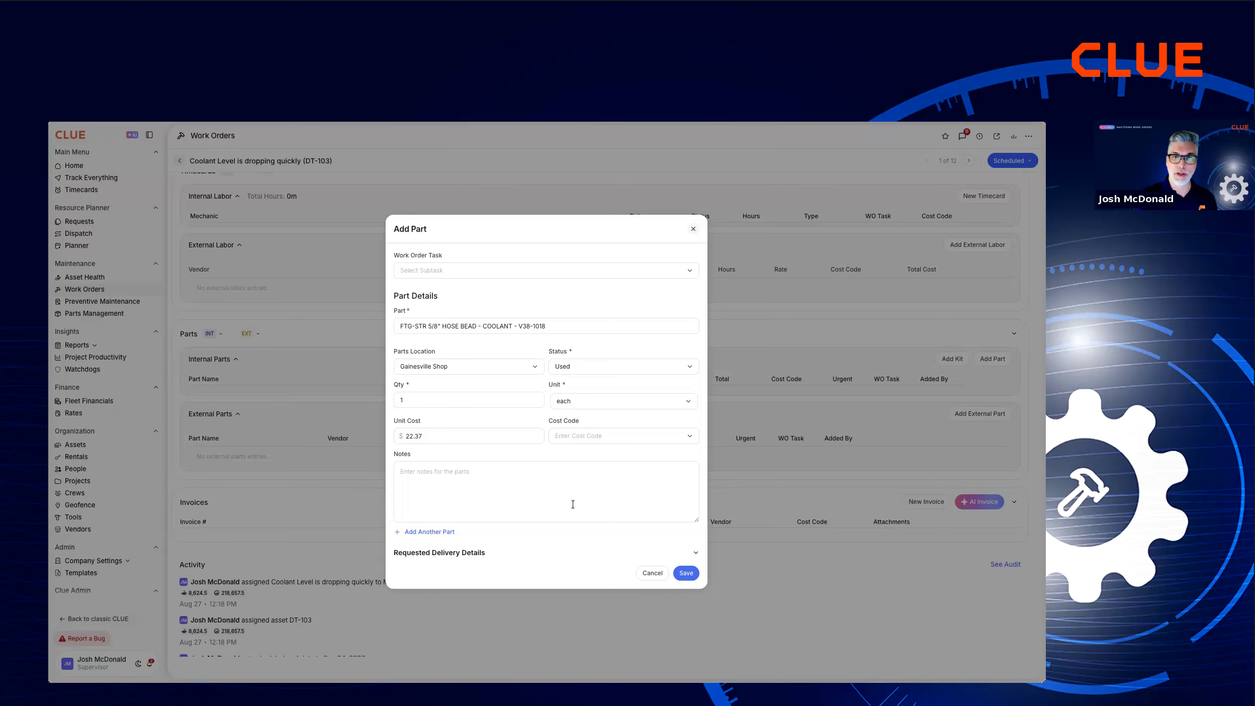
{"action": "left_click", "coordinate": [685, 573]}
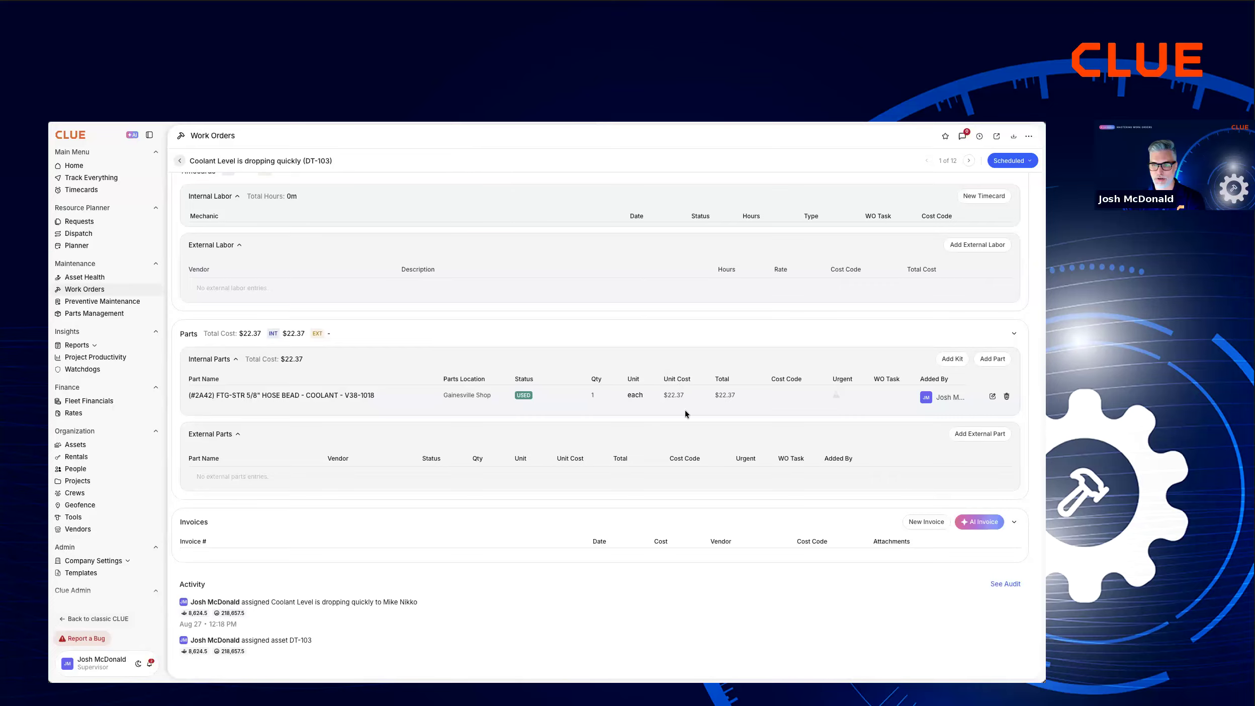
Upload WO Invoice (1).png from the Downloads folder as an AI invoice and import the extracted vendor invoice into the work order.
{"action": "scroll", "coordinate": [685, 410], "scroll_direction": "up", "scroll_amount": 8}
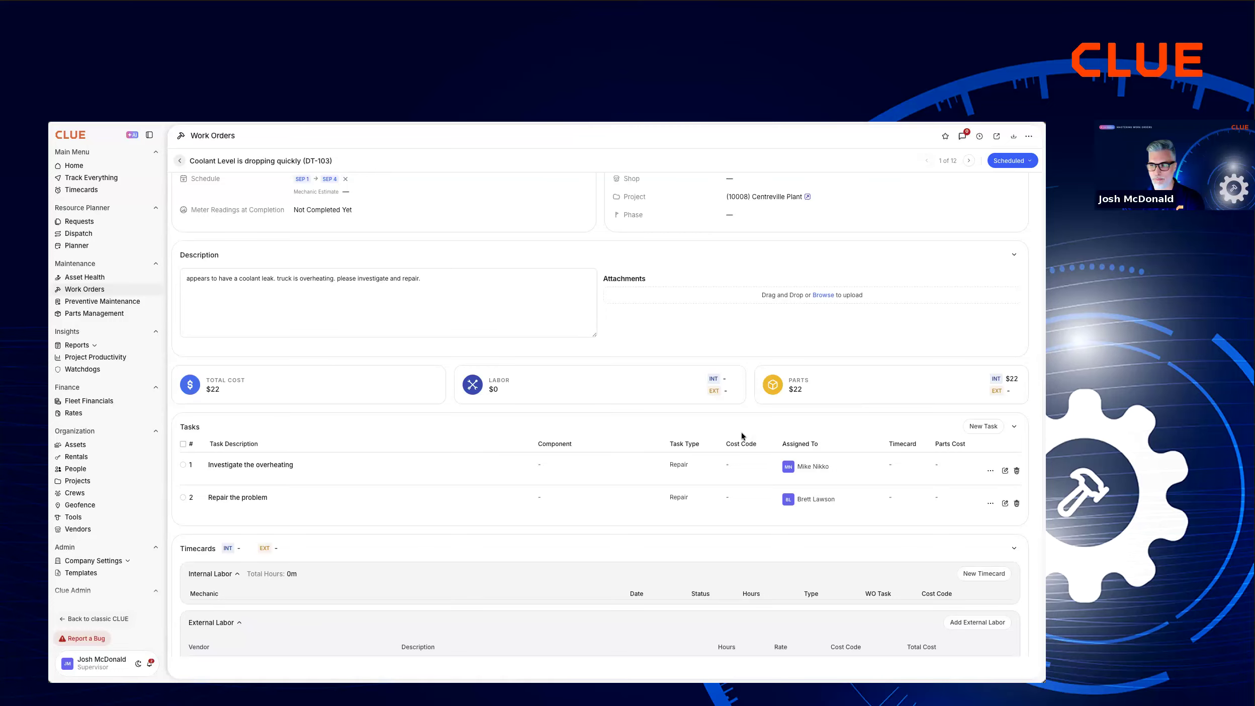
{"action": "scroll", "coordinate": [741, 432], "scroll_direction": "down", "scroll_amount": 7}
{"action": "scroll", "coordinate": [741, 433], "scroll_direction": "down", "scroll_amount": 1}
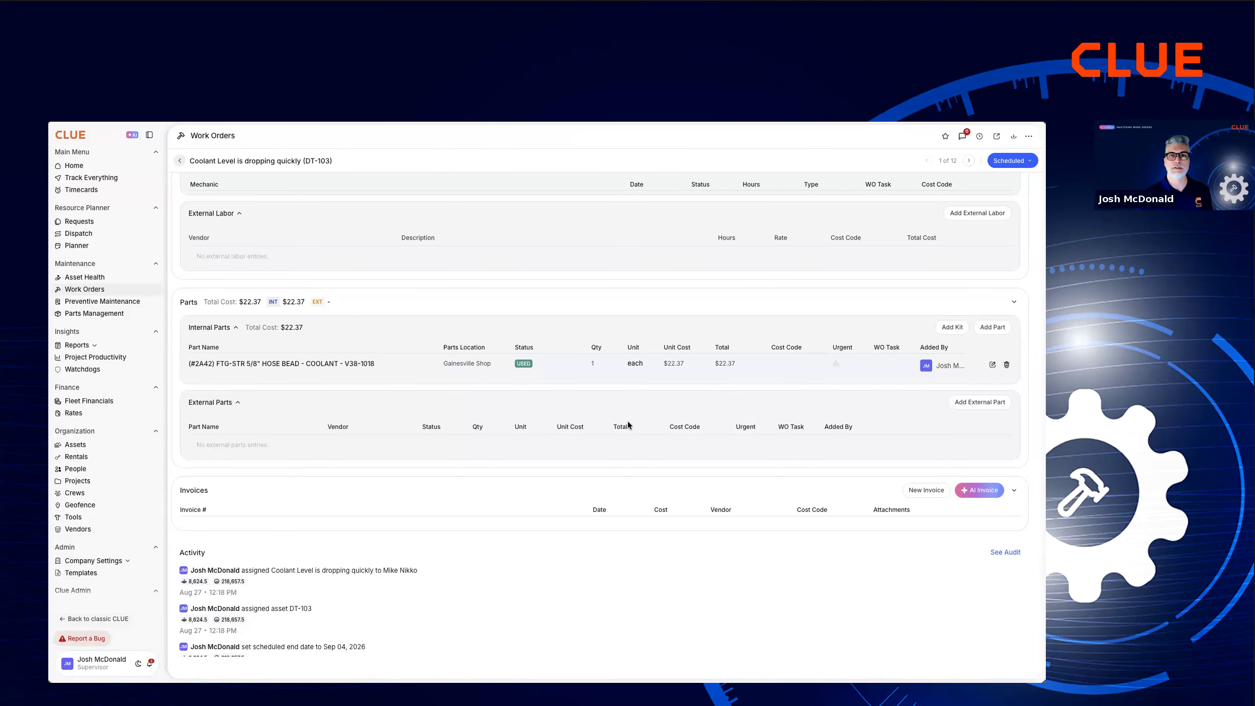
{"action": "left_click", "coordinate": [971, 490]}
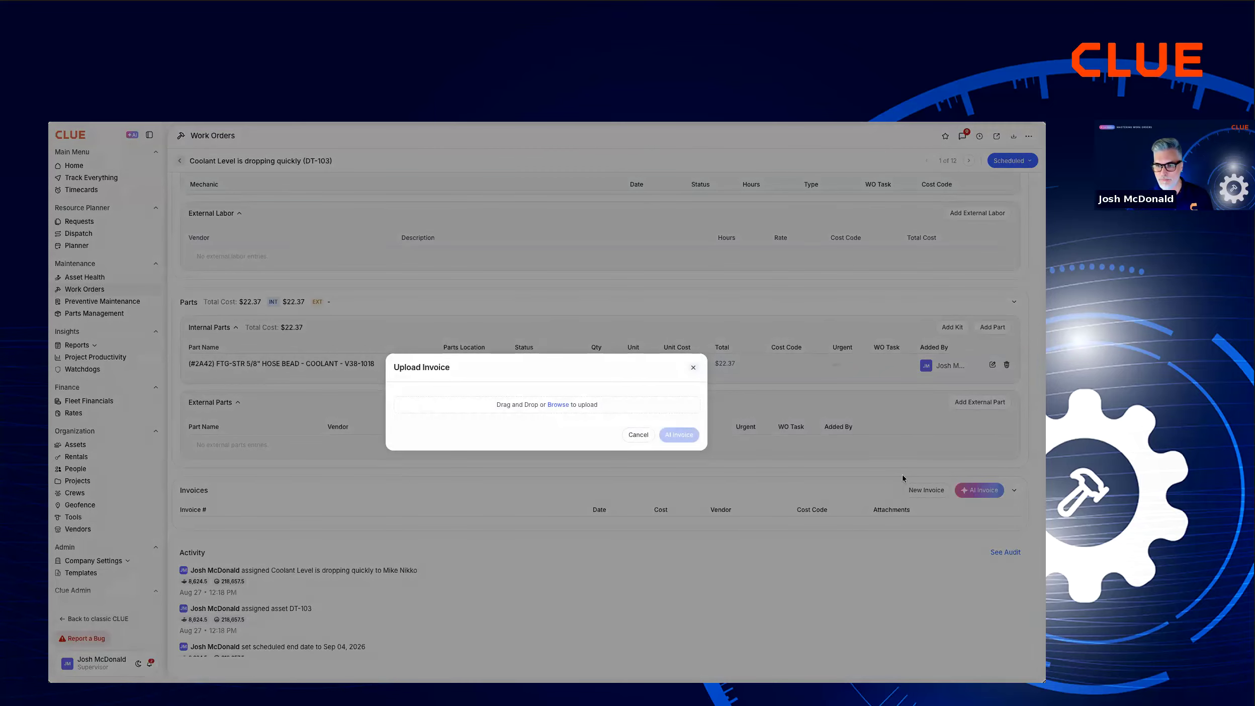
{"action": "left_click", "coordinate": [558, 405]}
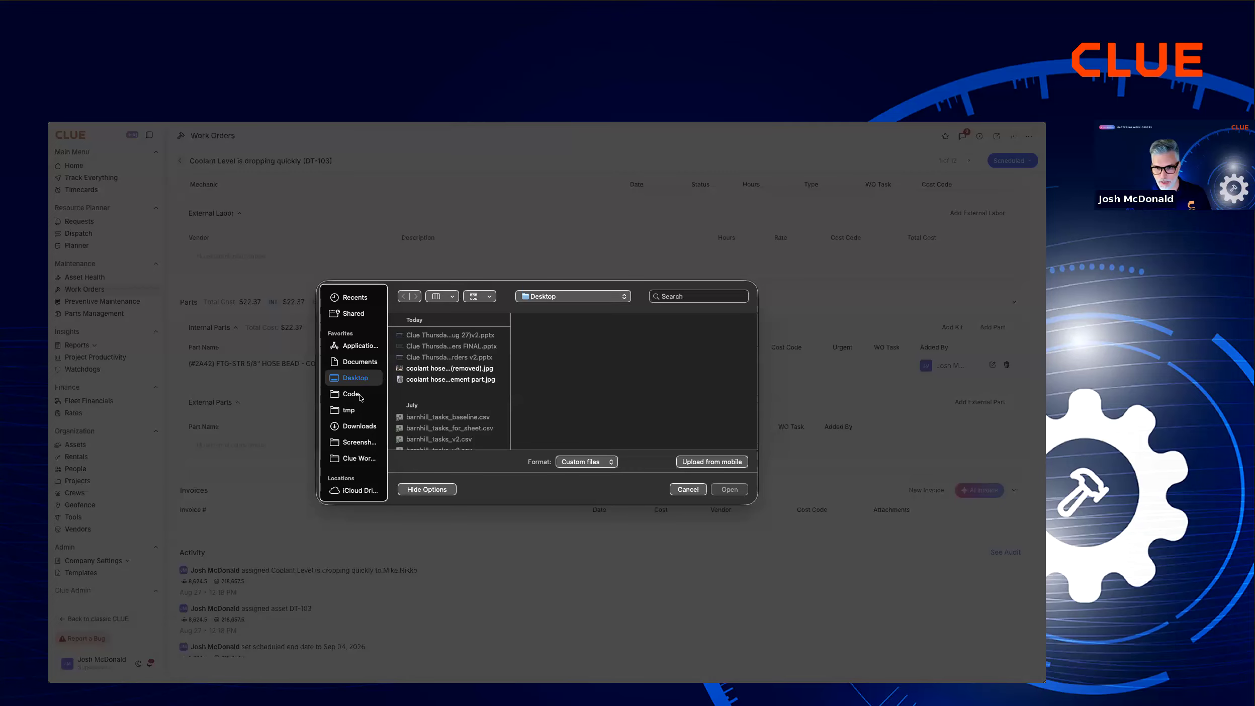
{"action": "left_click", "coordinate": [355, 414]}
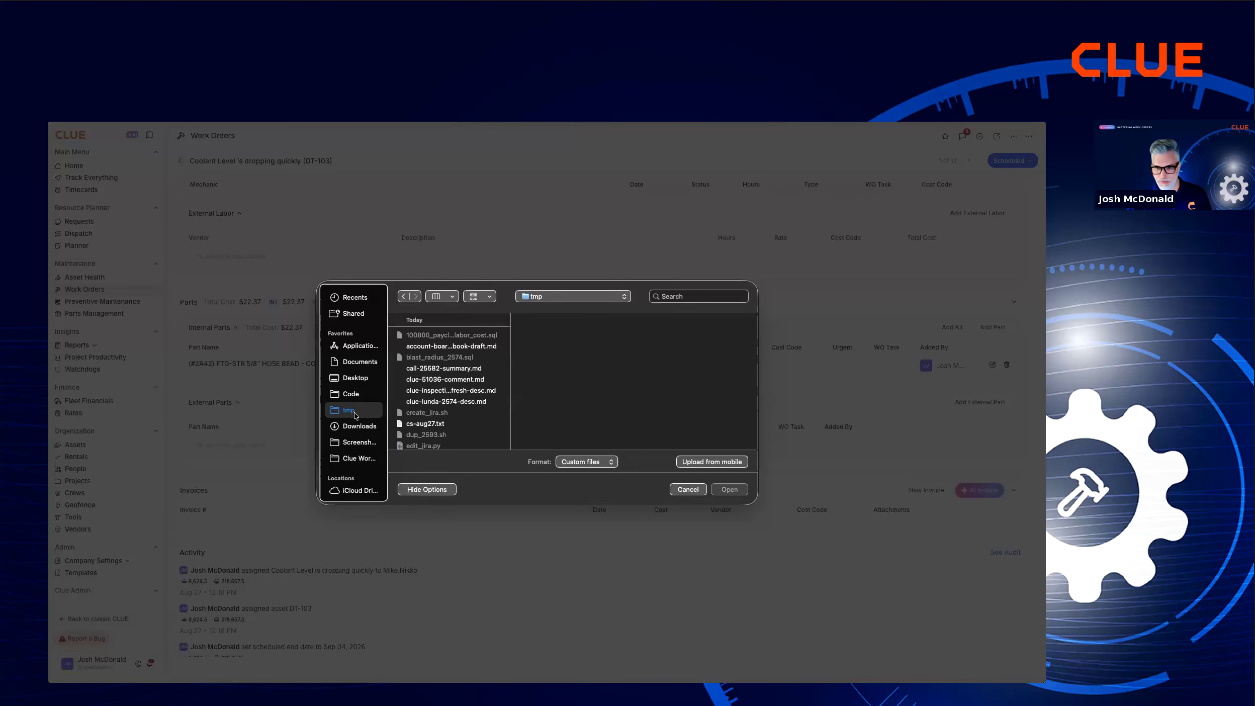
{"action": "left_click", "coordinate": [357, 426]}
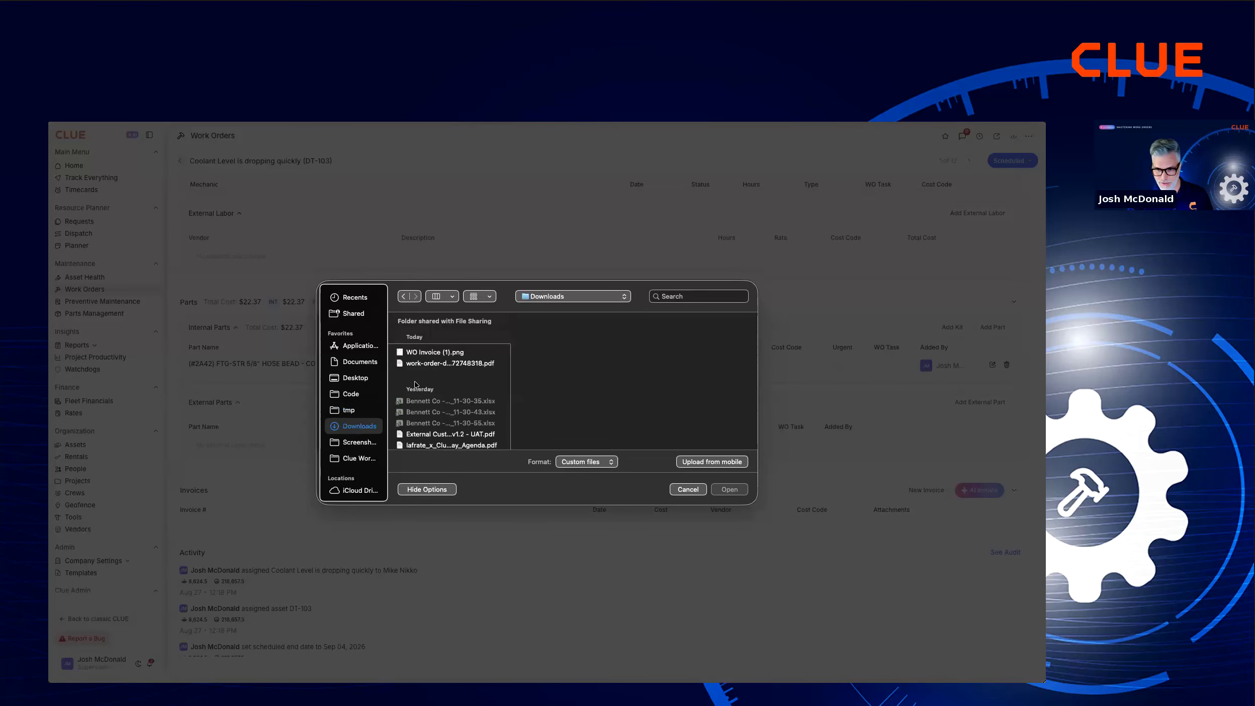
{"action": "left_click", "coordinate": [436, 352]}
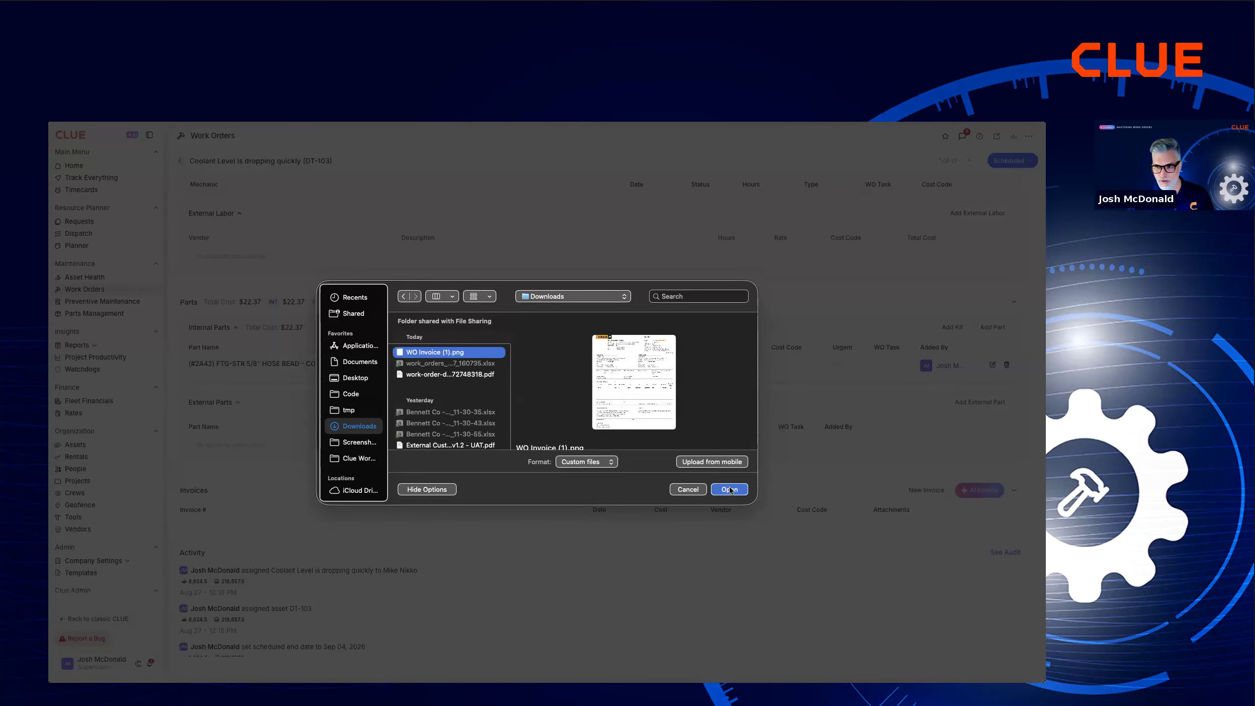
{"action": "left_click", "coordinate": [730, 489]}
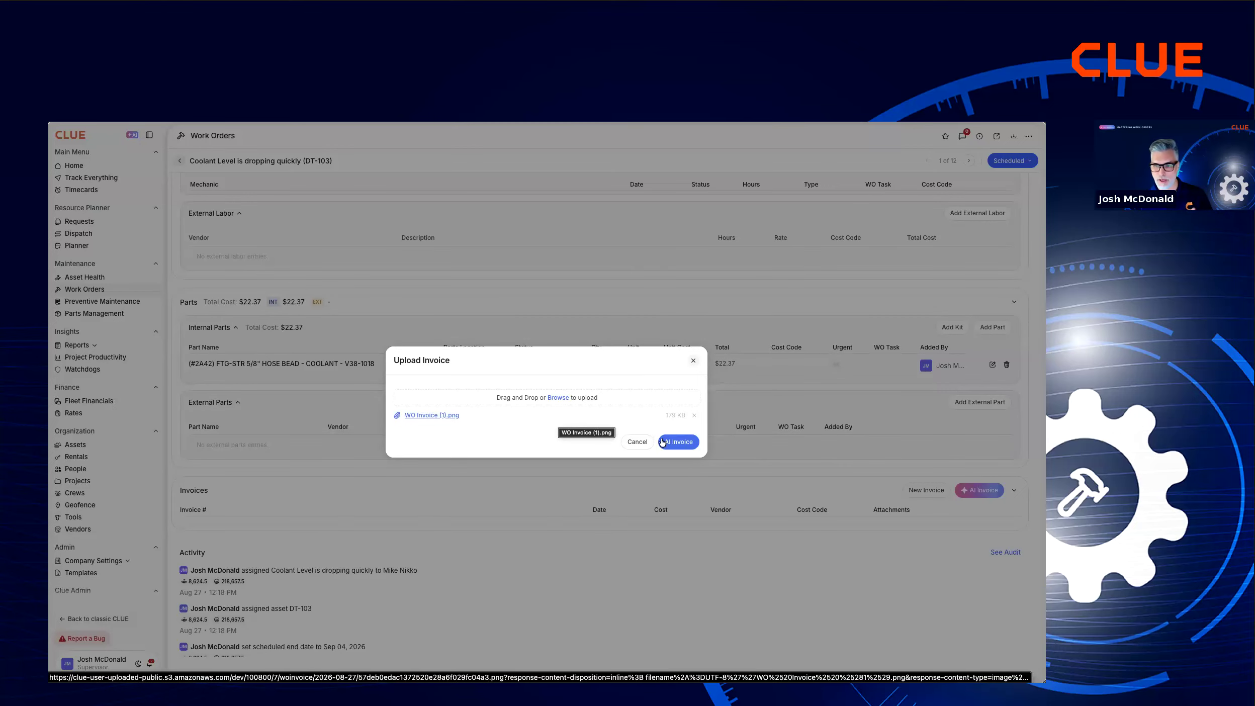
{"action": "left_click", "coordinate": [685, 442]}
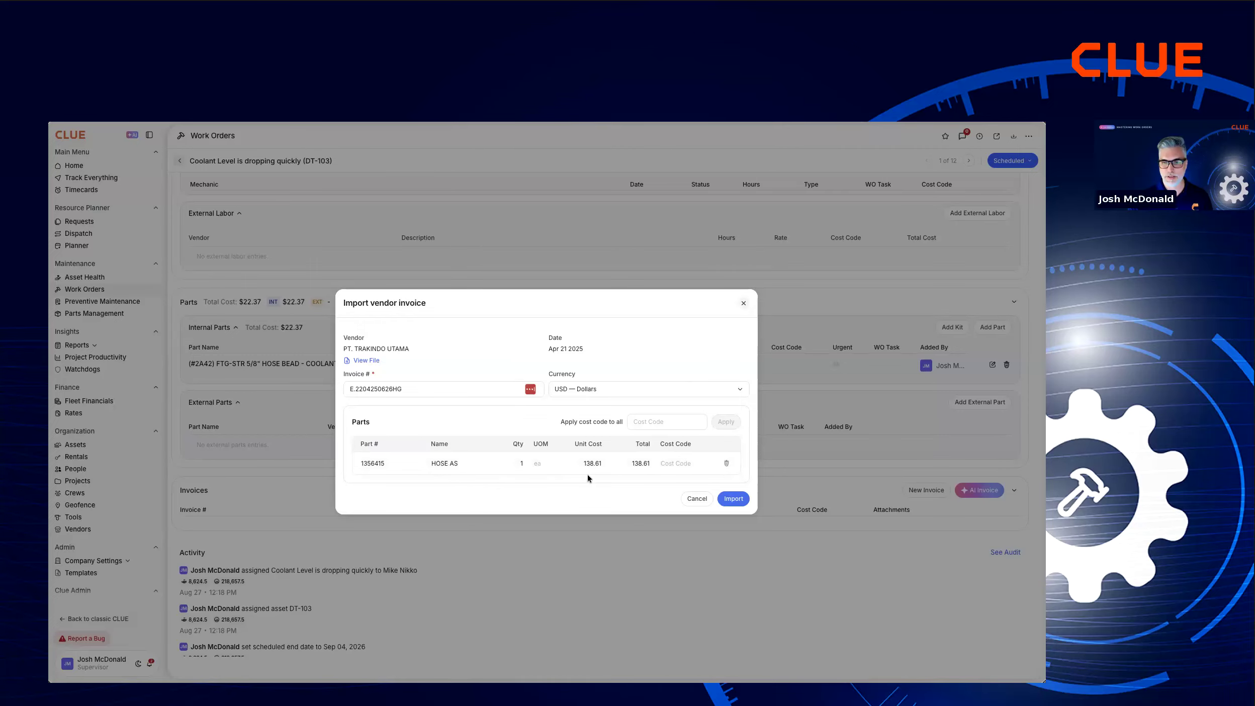
{"action": "left_click", "coordinate": [734, 498]}
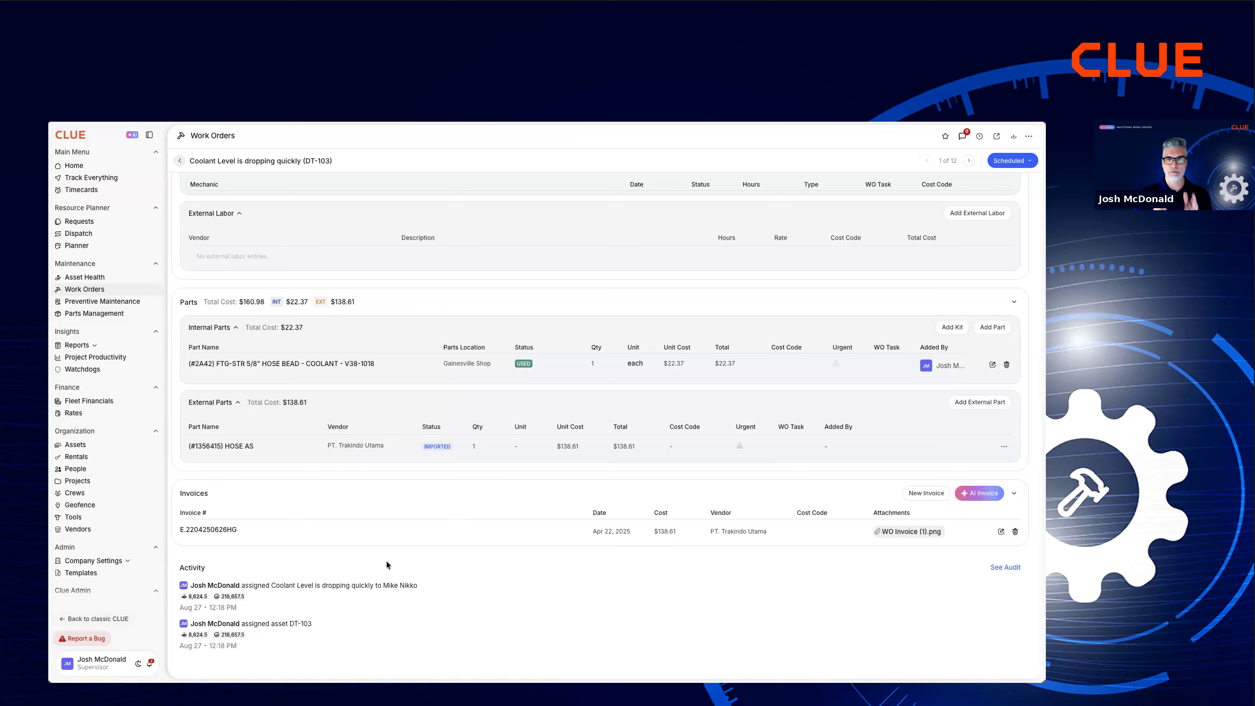
Review the work order's total, labor and parts costs, then its internal and external parts and invoice entries.
{"action": "scroll", "coordinate": [386, 561], "scroll_direction": "up", "scroll_amount": 15}
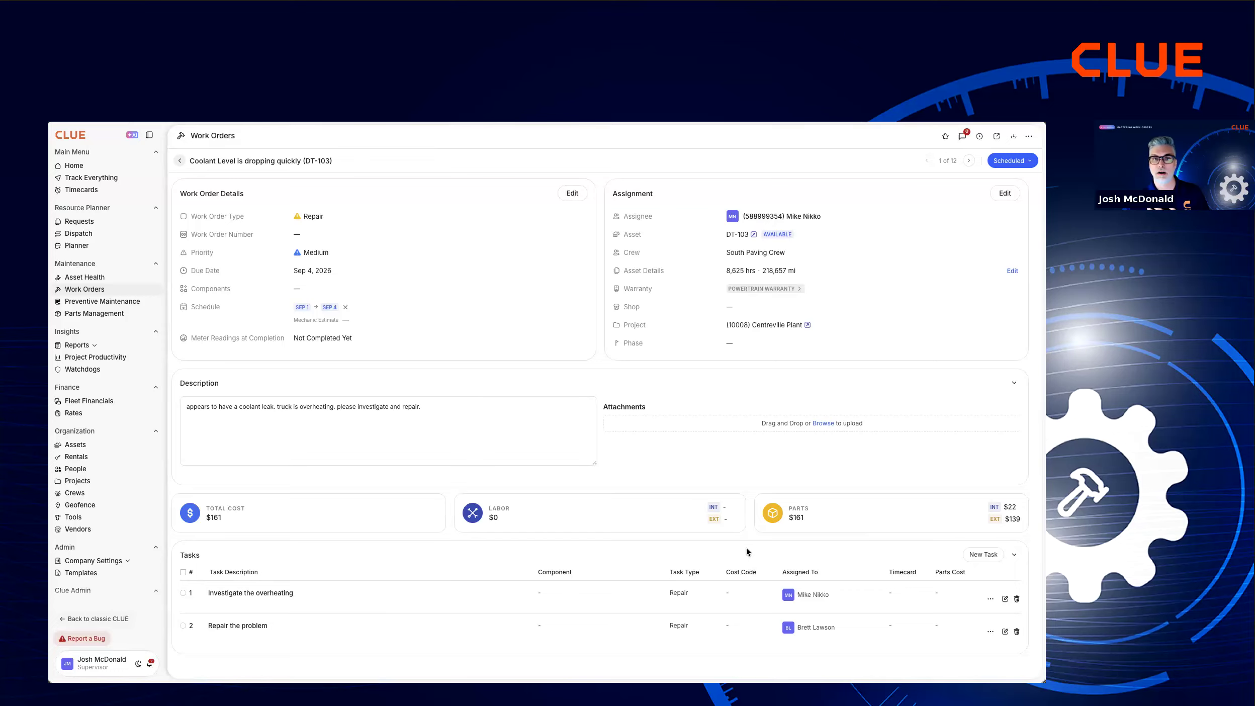
{"action": "mouse_move", "coordinate": [1020, 525]}
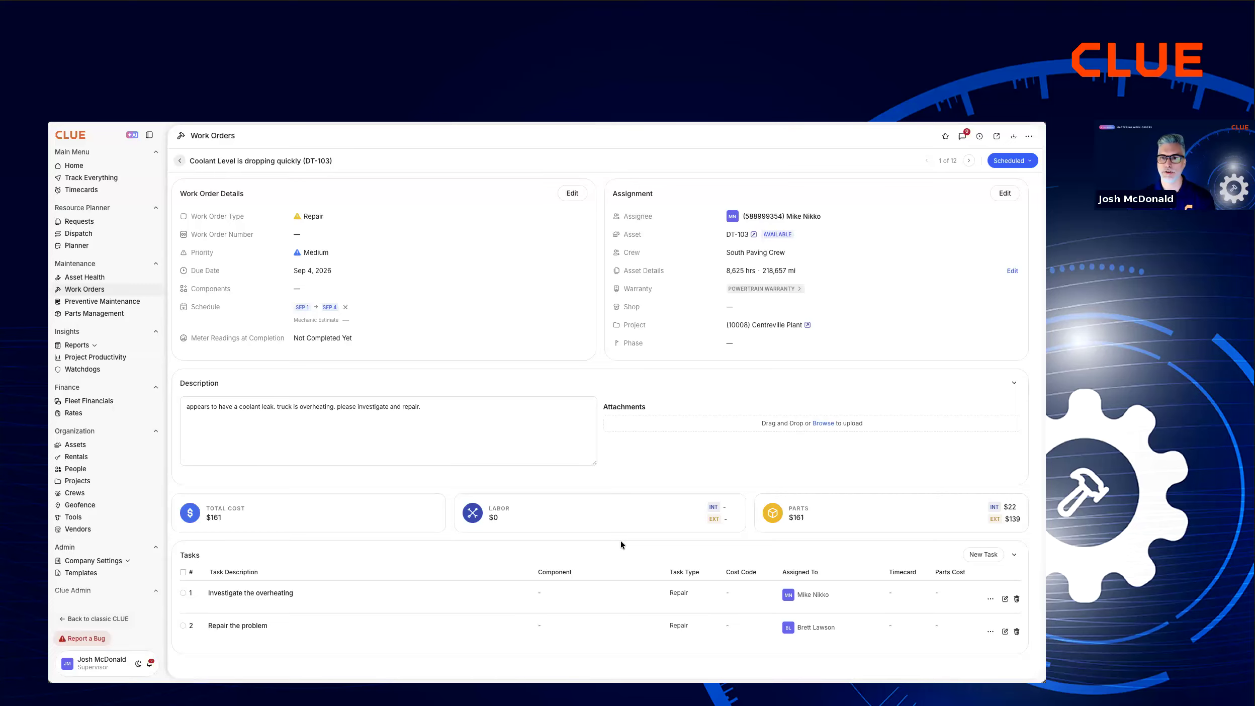
{"action": "scroll", "coordinate": [620, 541], "scroll_direction": "down", "scroll_amount": 3}
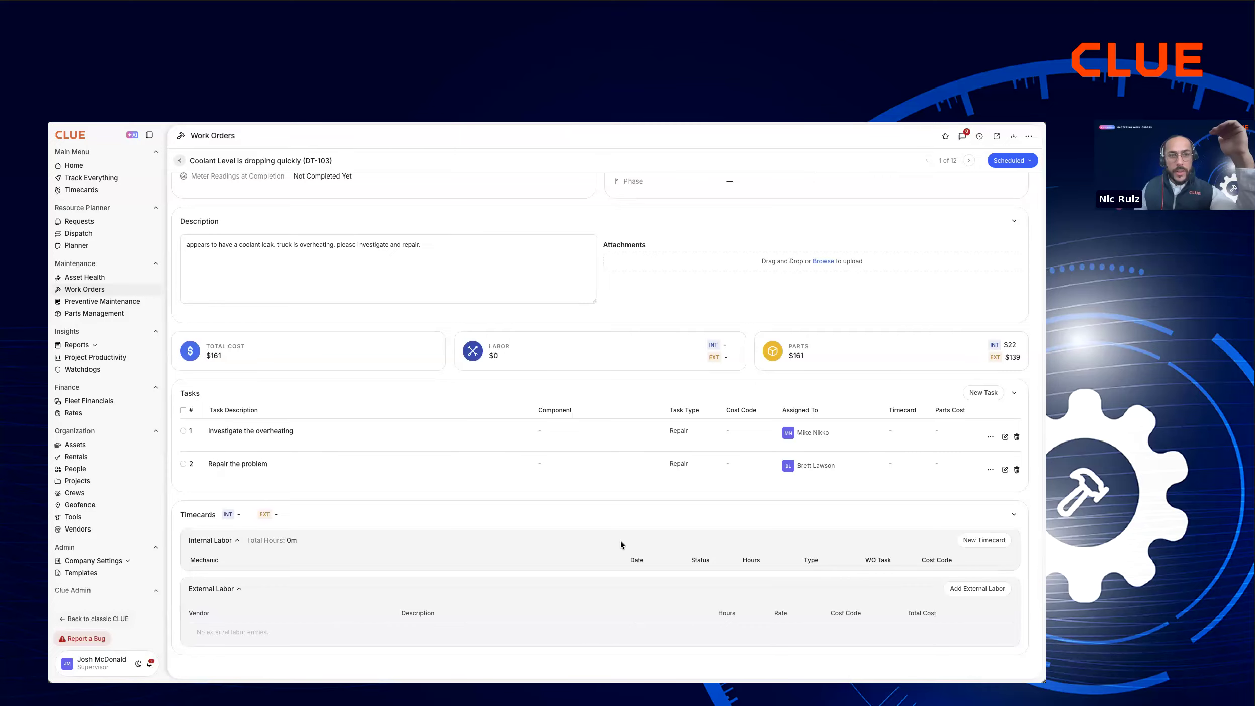
{"action": "scroll", "coordinate": [621, 541], "scroll_direction": "down", "scroll_amount": 6}
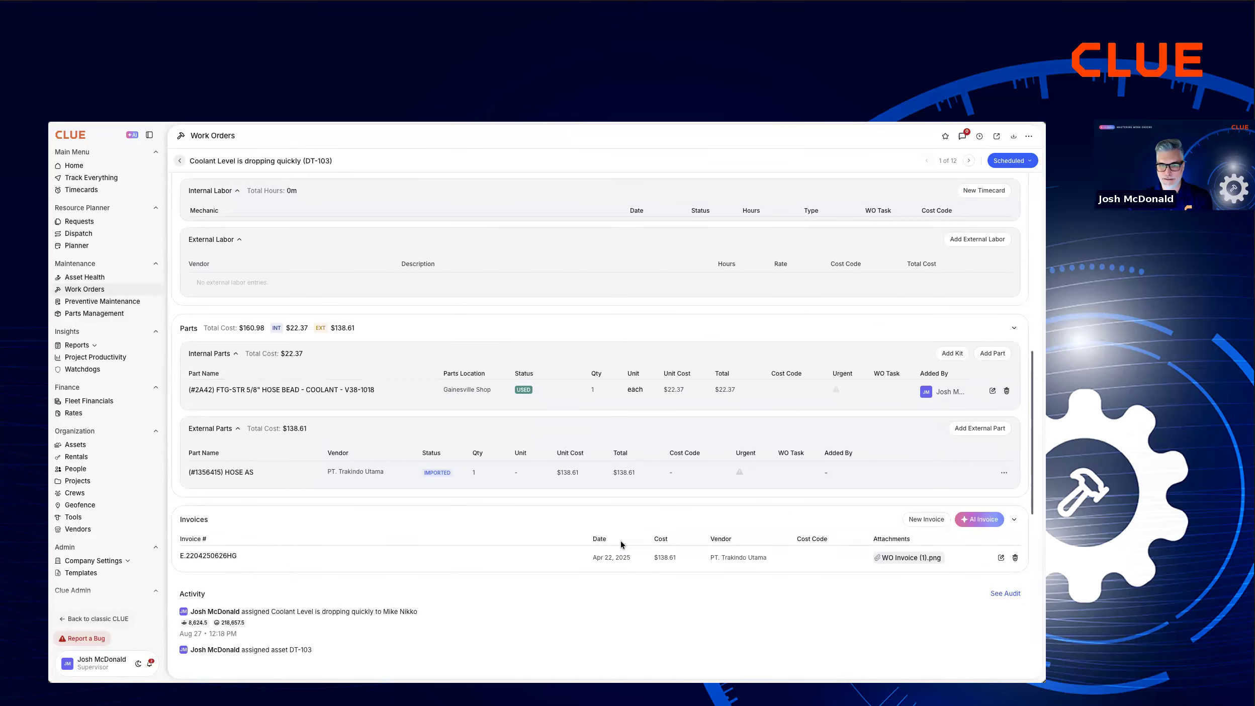
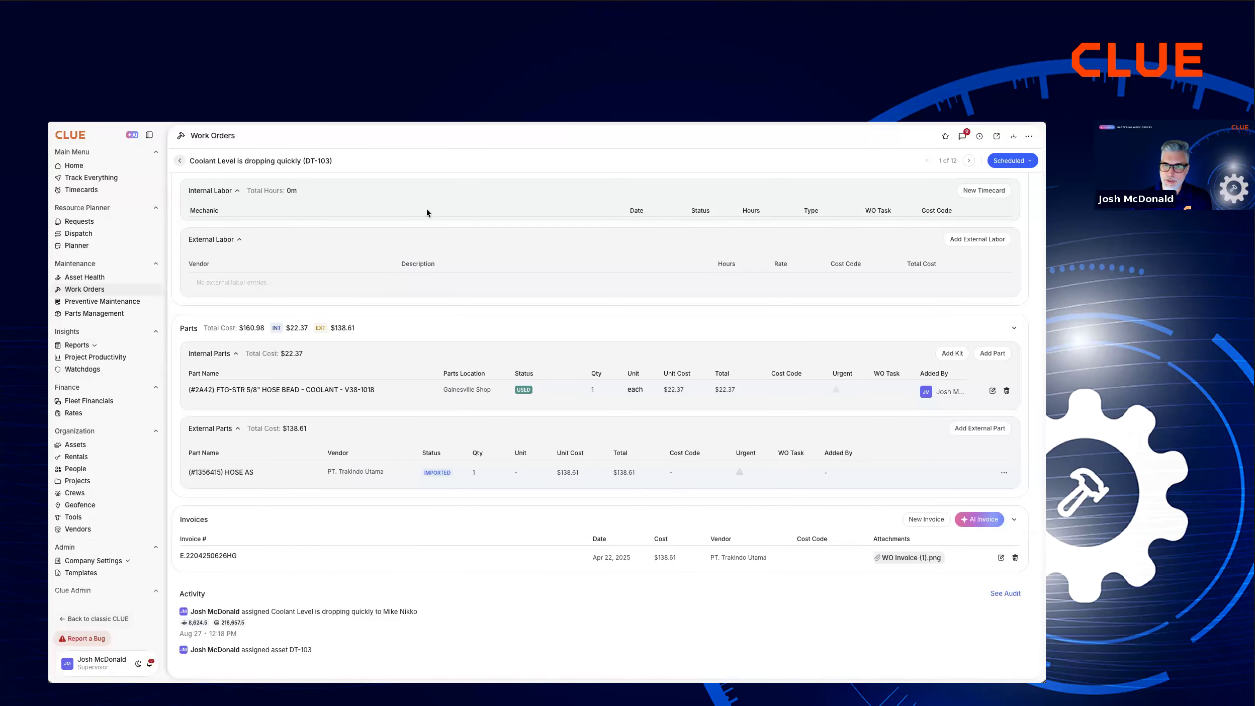
Add an internal labor timecard of 02:00 regular-time hours on Aug 27 for the assigned mechanic and submit it.
{"action": "left_click", "coordinate": [973, 190]}
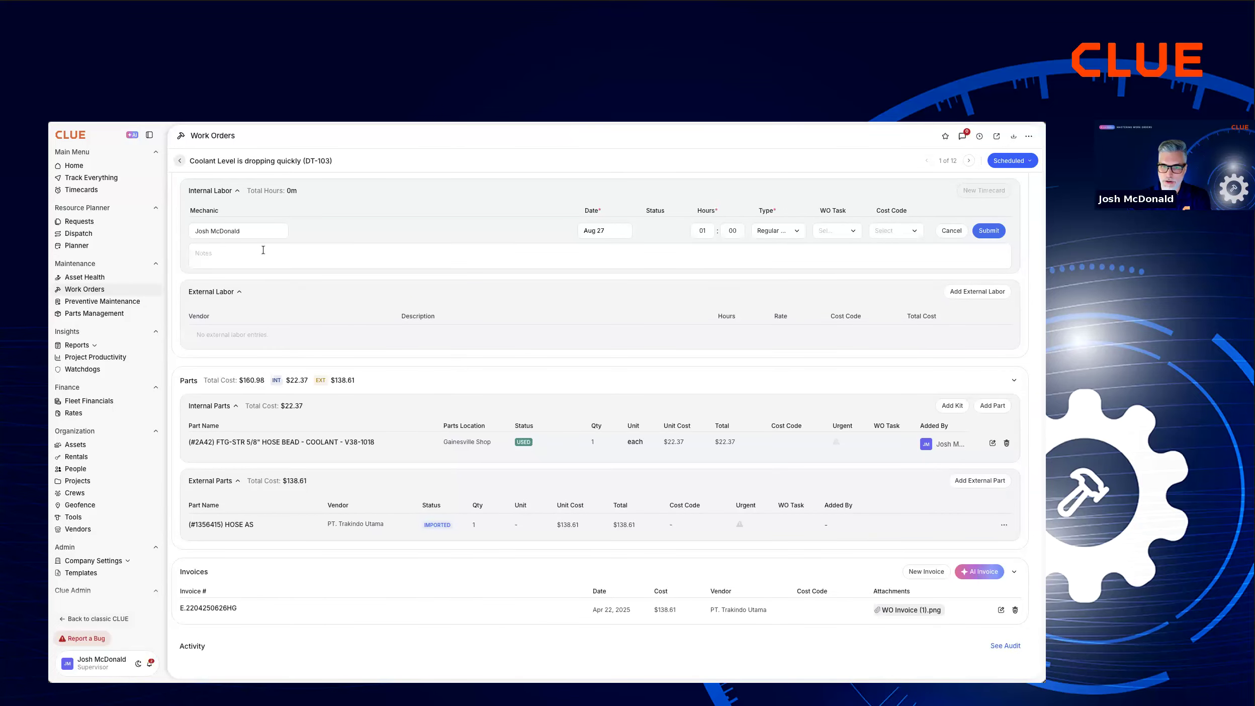
{"action": "left_click", "coordinate": [260, 236]}
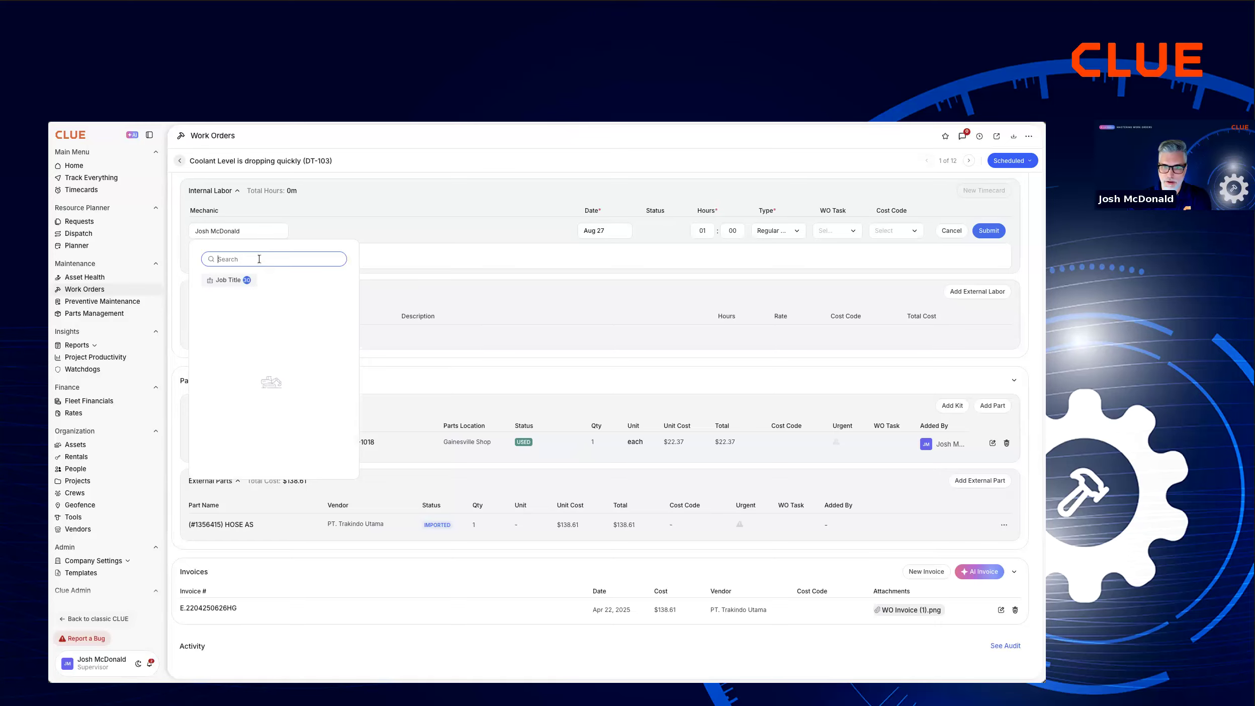
{"action": "type", "text": "mike"}
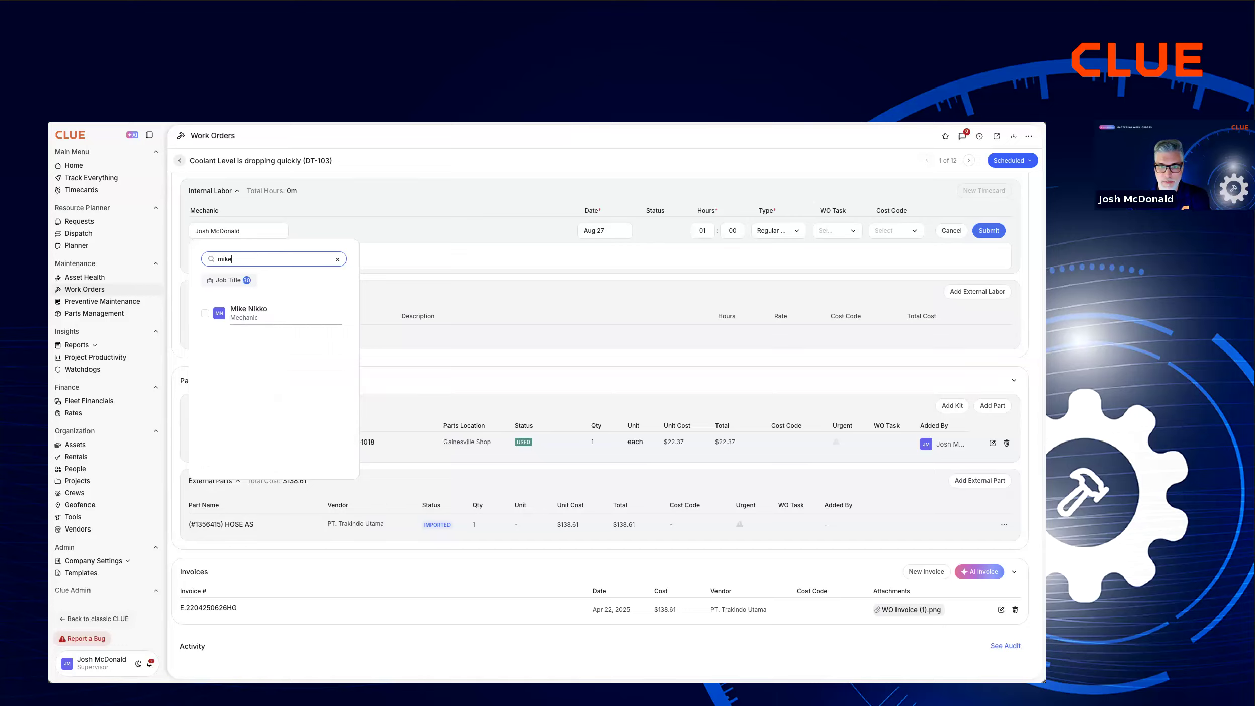
{"action": "left_click", "coordinate": [222, 313]}
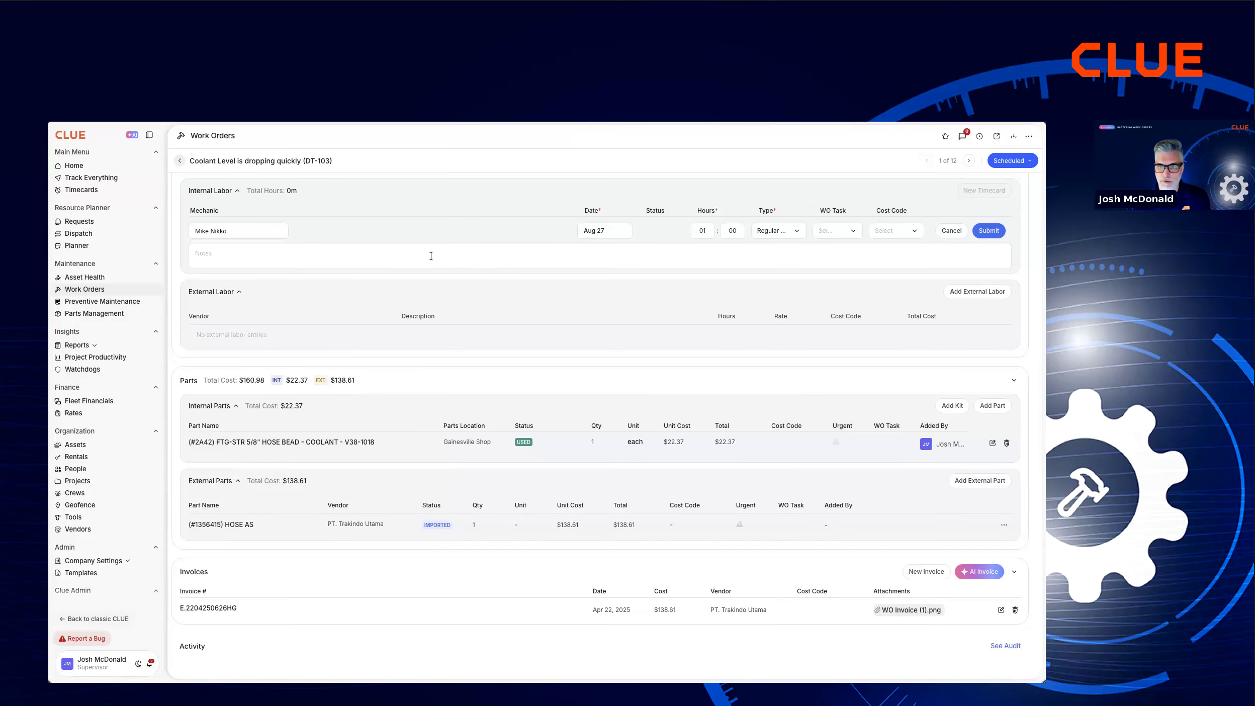
{"action": "left_click", "coordinate": [727, 231]}
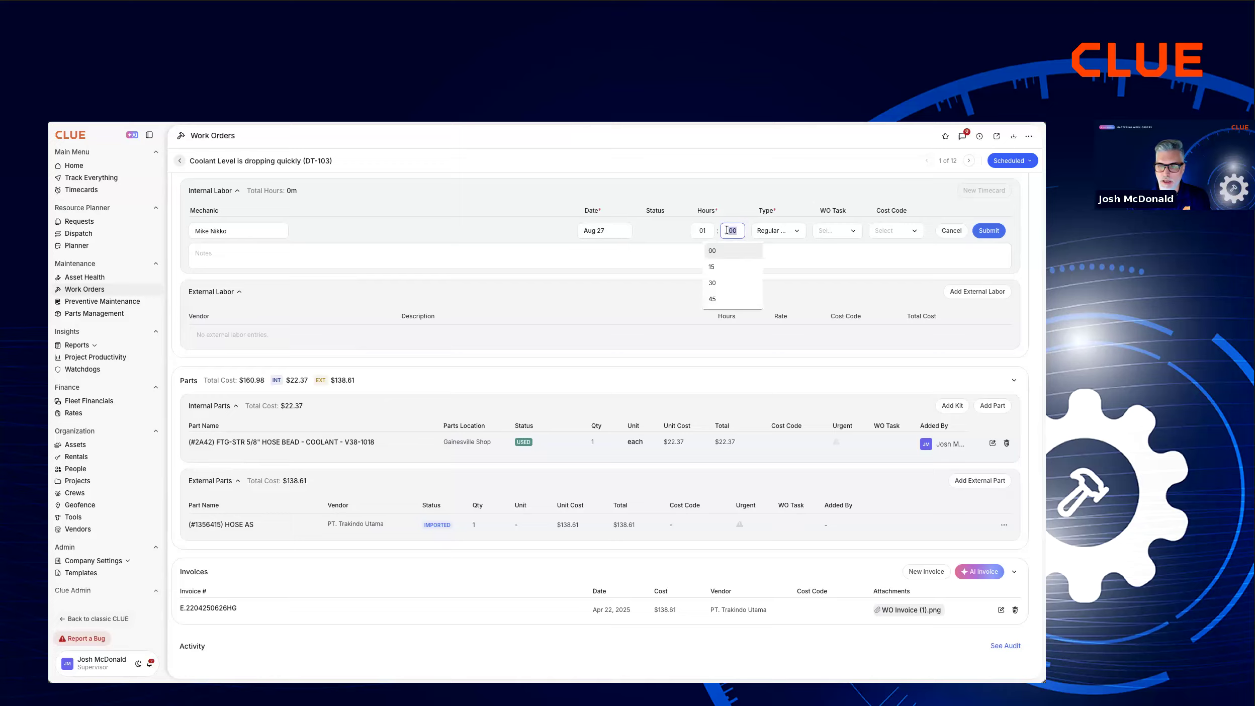
{"action": "left_click", "coordinate": [792, 173]}
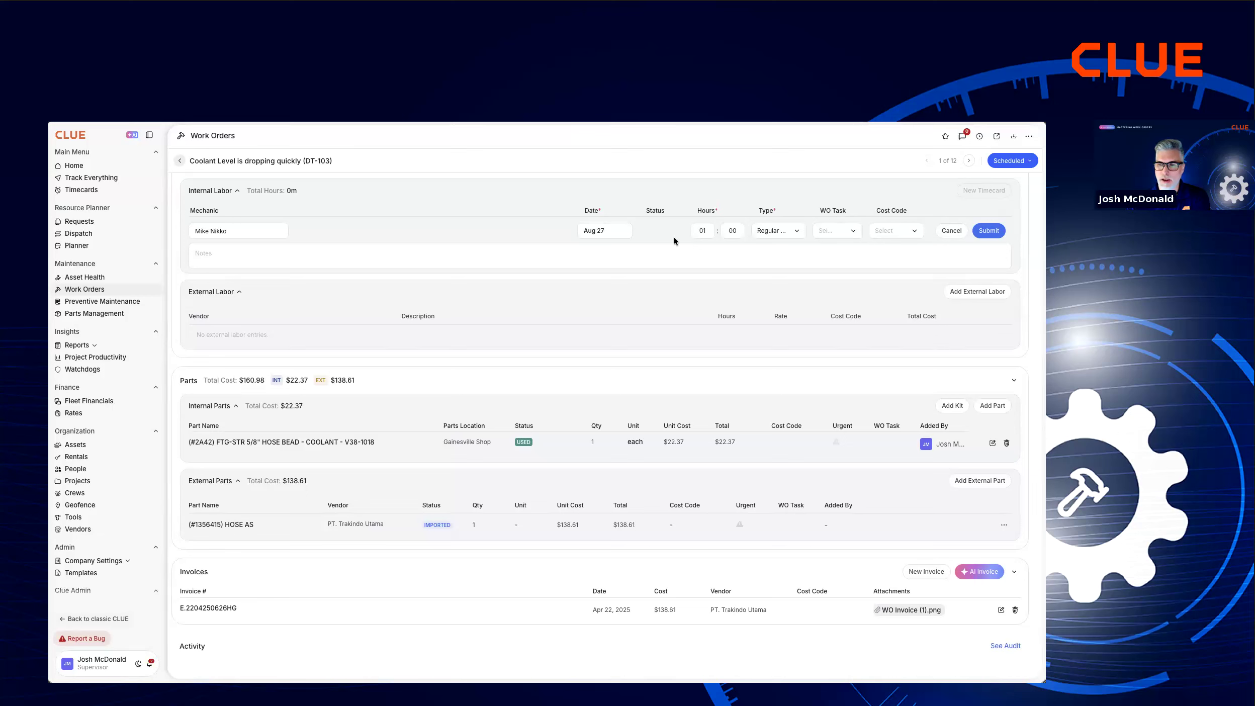
{"action": "left_click", "coordinate": [708, 229]}
{"action": "type", "text": "02"}
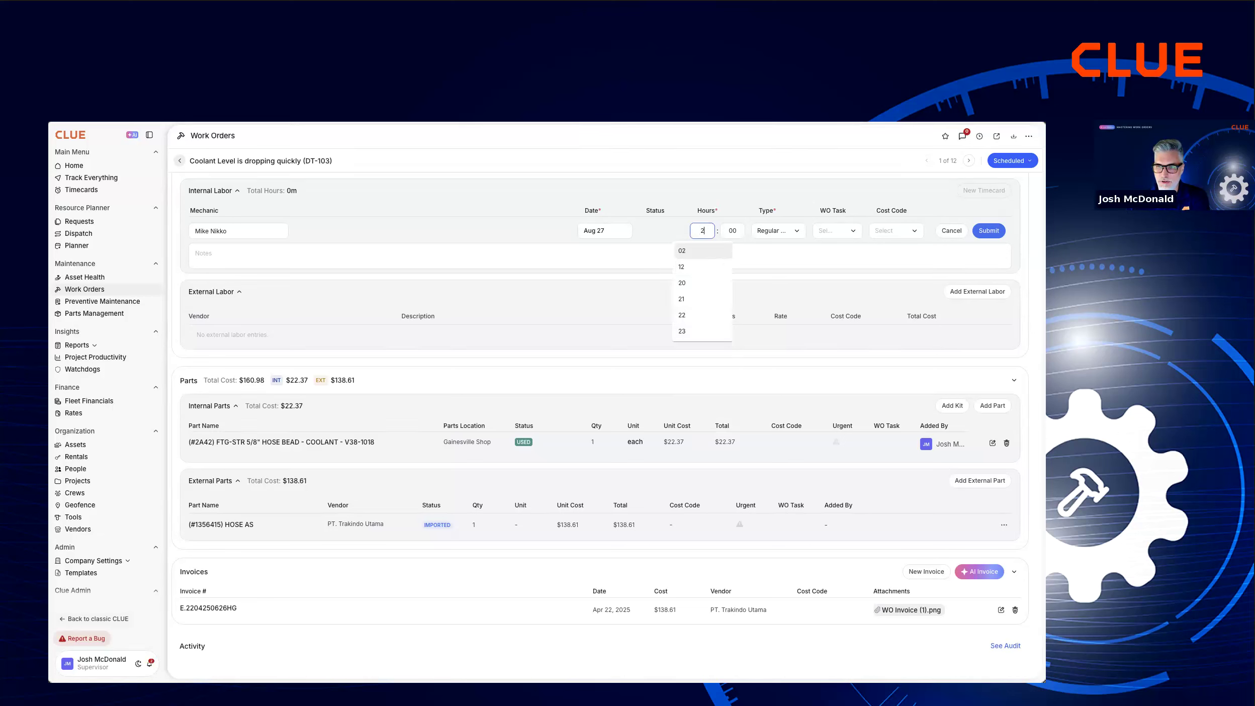
{"action": "left_click", "coordinate": [699, 250]}
{"action": "left_click", "coordinate": [989, 231]}
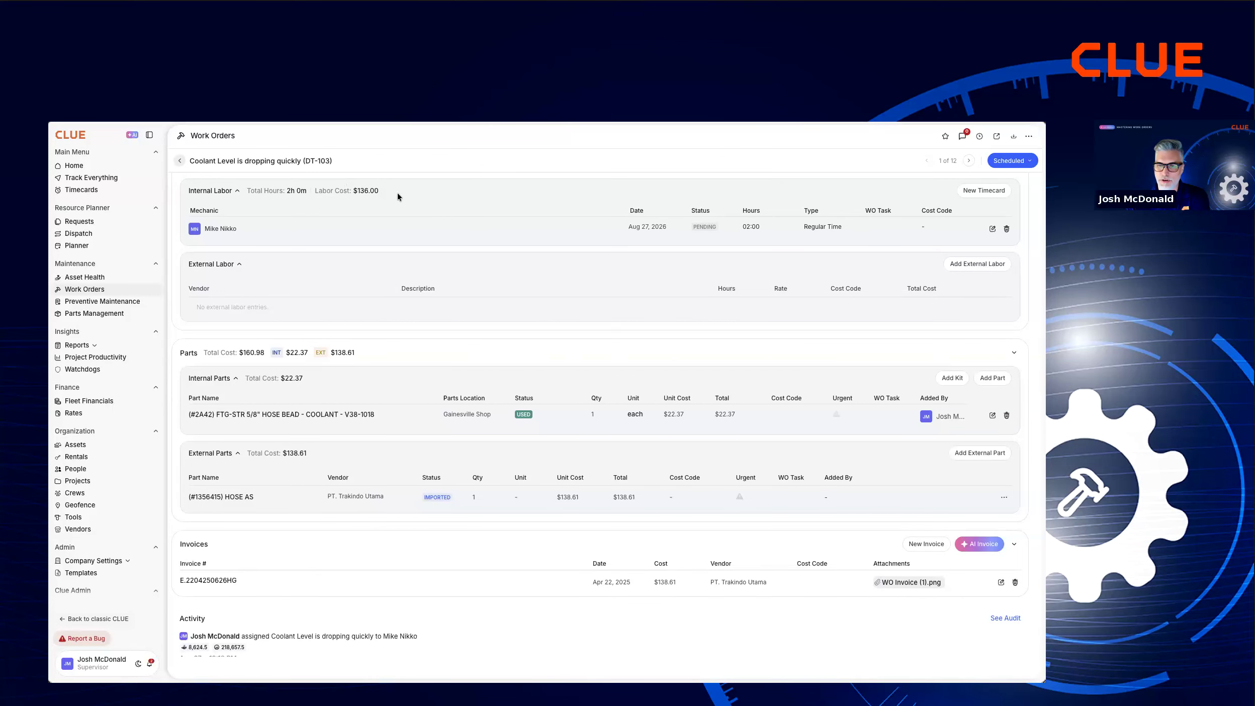
Check the work order's total, labor and parts costs, and view the hourly rates under Pay Class in the company configuration.
{"action": "scroll", "coordinate": [398, 196], "scroll_direction": "up", "scroll_amount": 9}
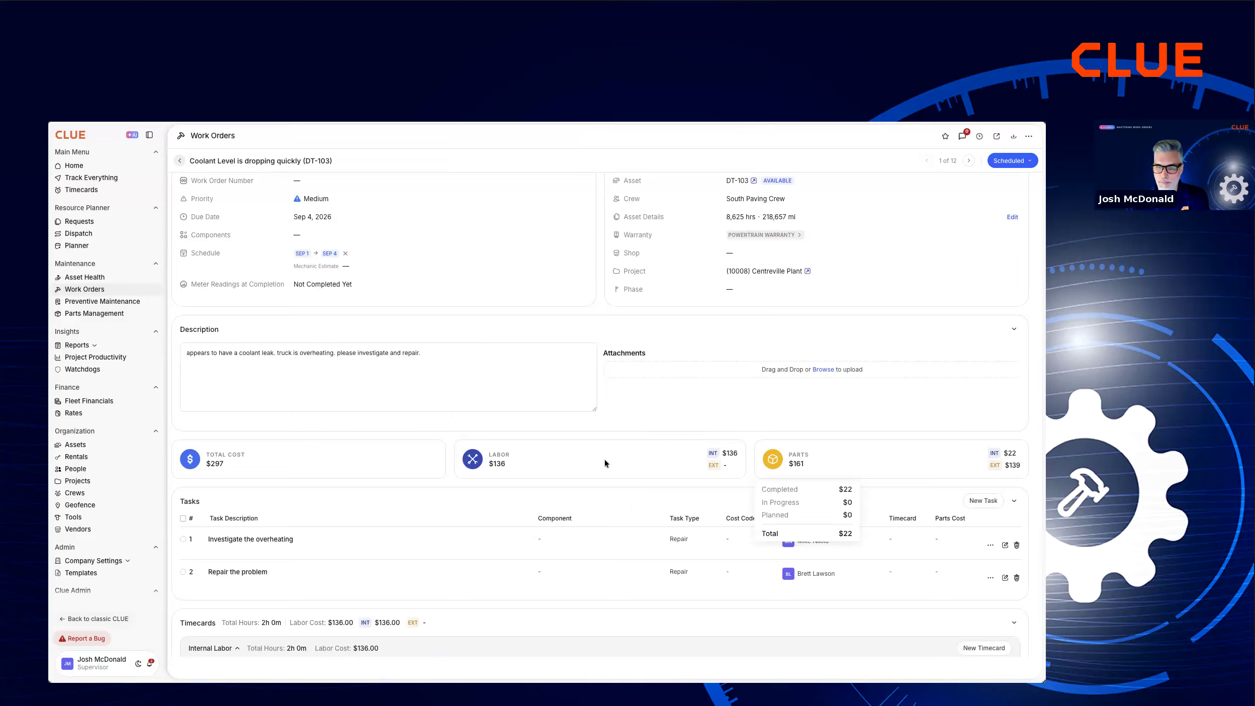
{"action": "mouse_move", "coordinate": [292, 463]}
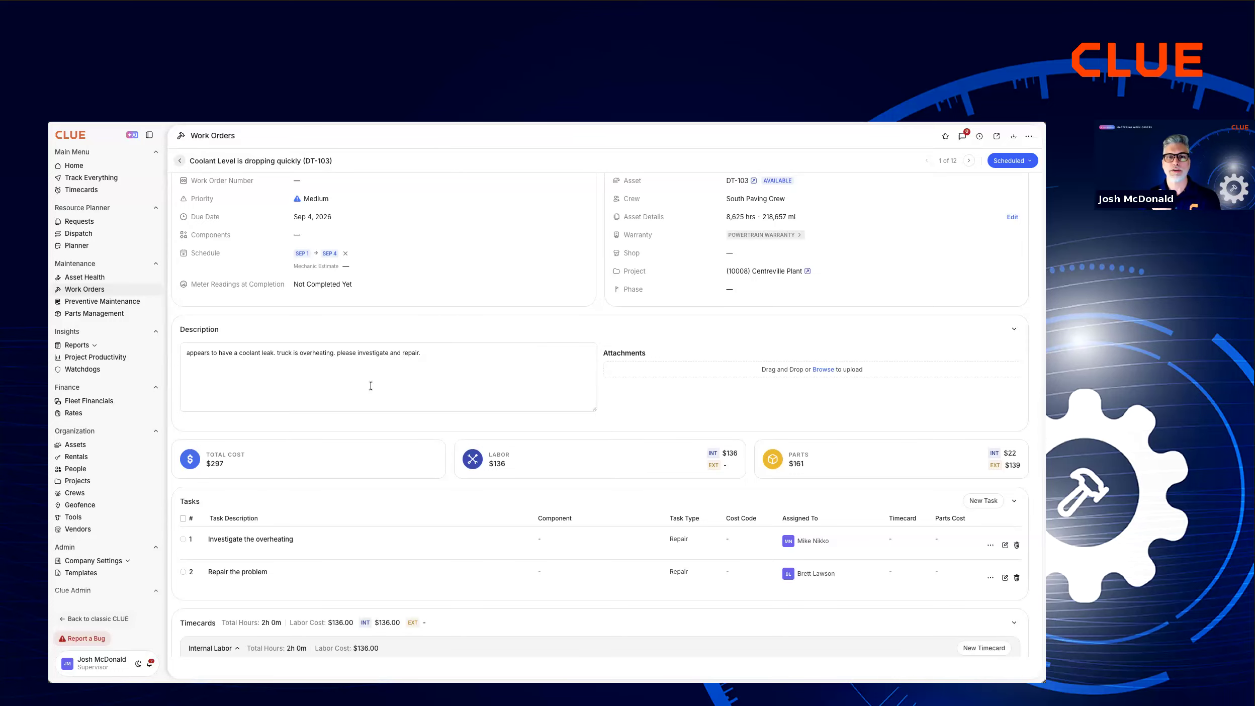
{"action": "left_click", "coordinate": [117, 561]}
{"action": "scroll", "coordinate": [113, 554], "scroll_direction": "down", "scroll_amount": 2}
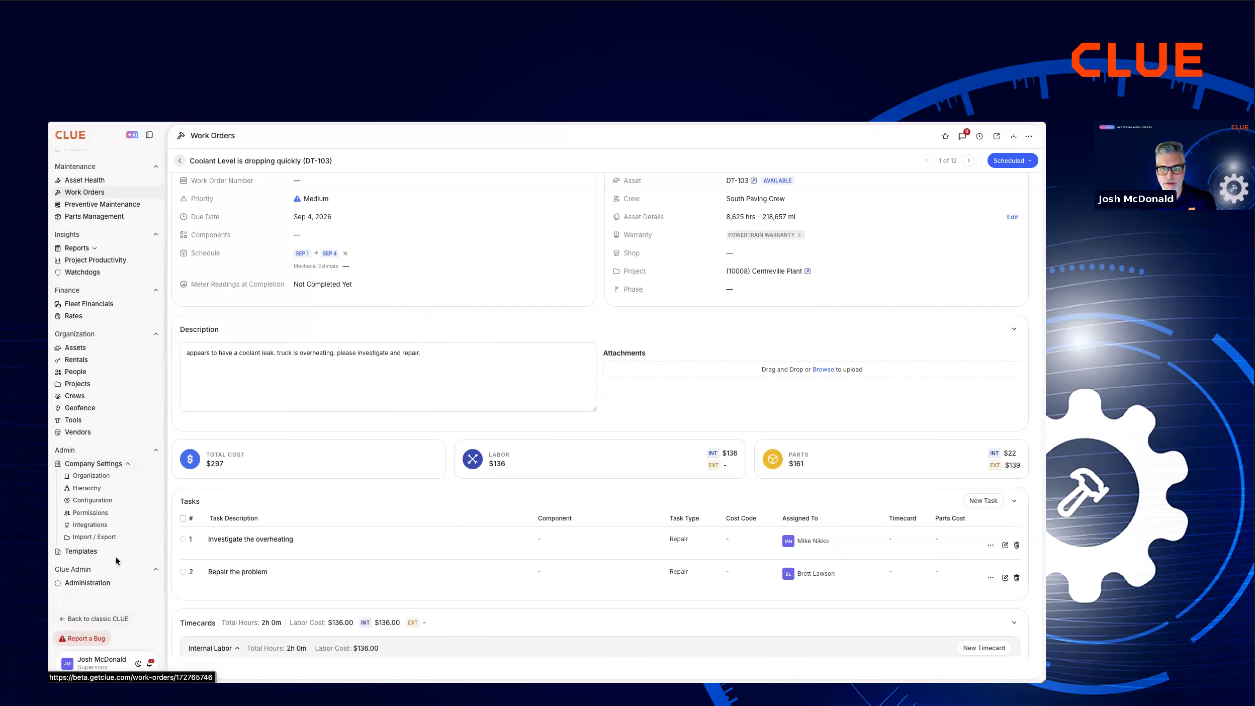
{"action": "left_click", "coordinate": [94, 501]}
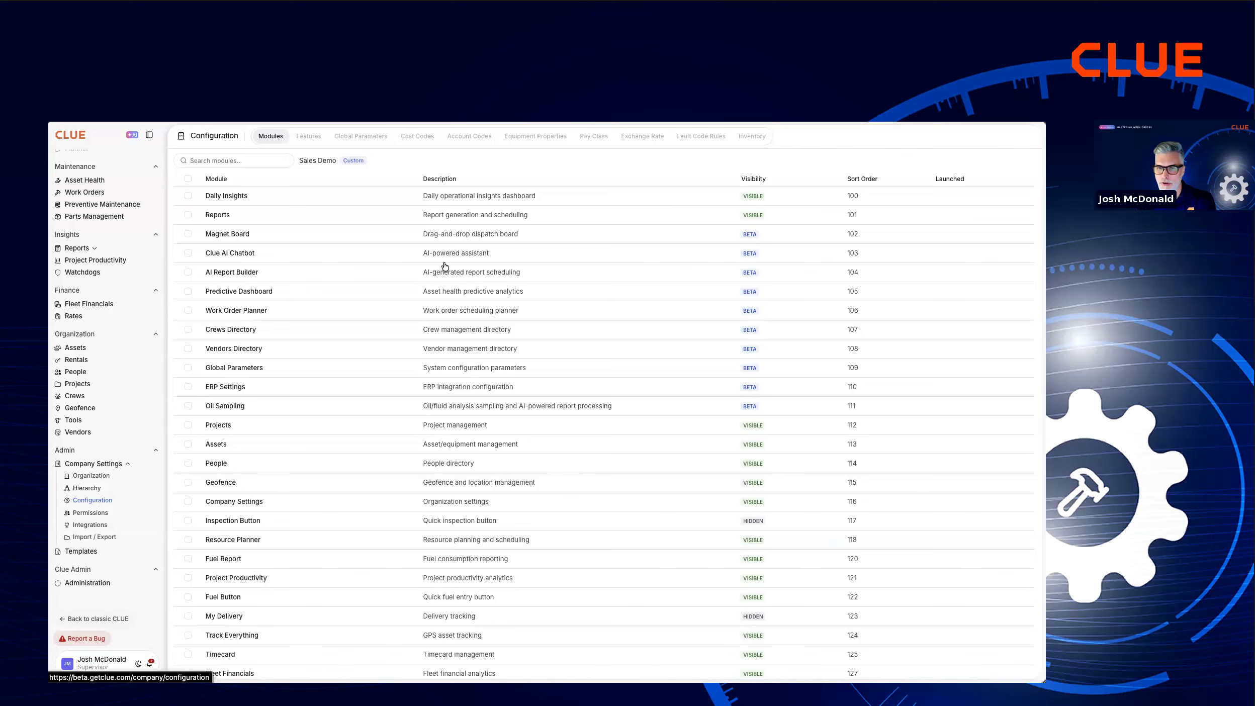
{"action": "left_click", "coordinate": [595, 136]}
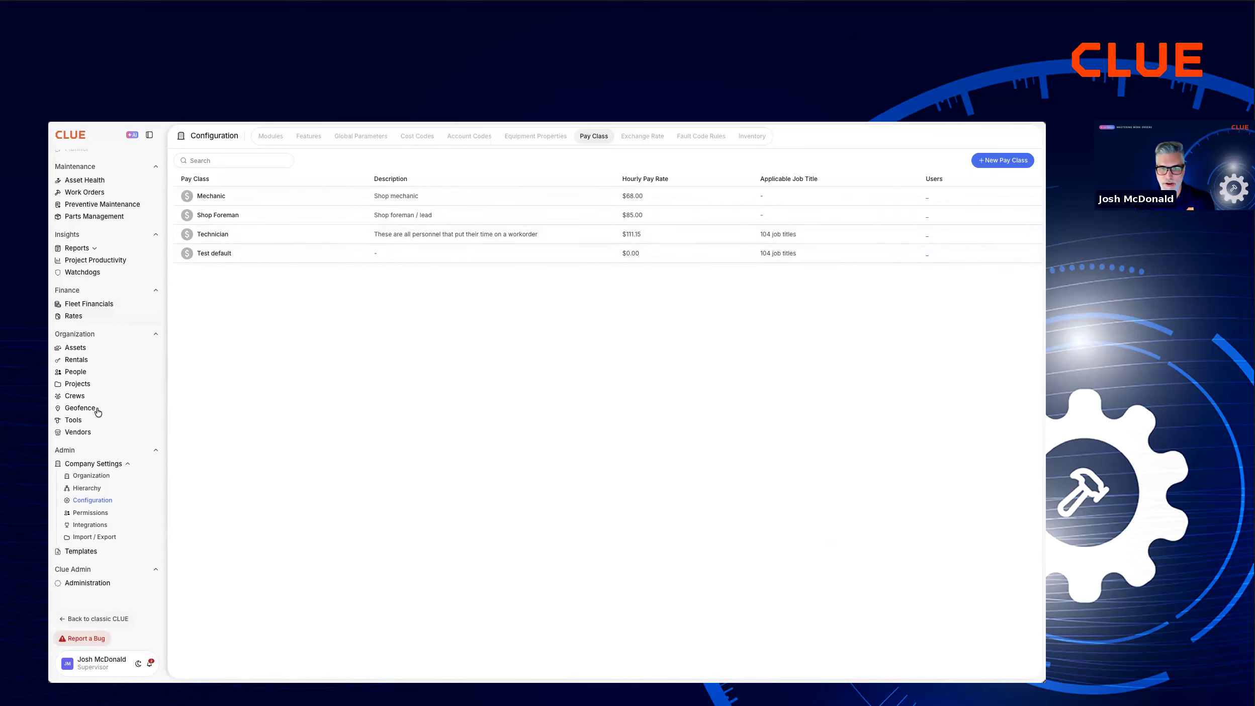
Find the mechanic in the People directory, view the pay class options in the edit form and close it without saving.
{"action": "left_click", "coordinate": [78, 371]}
{"action": "left_click", "coordinate": [287, 160]}
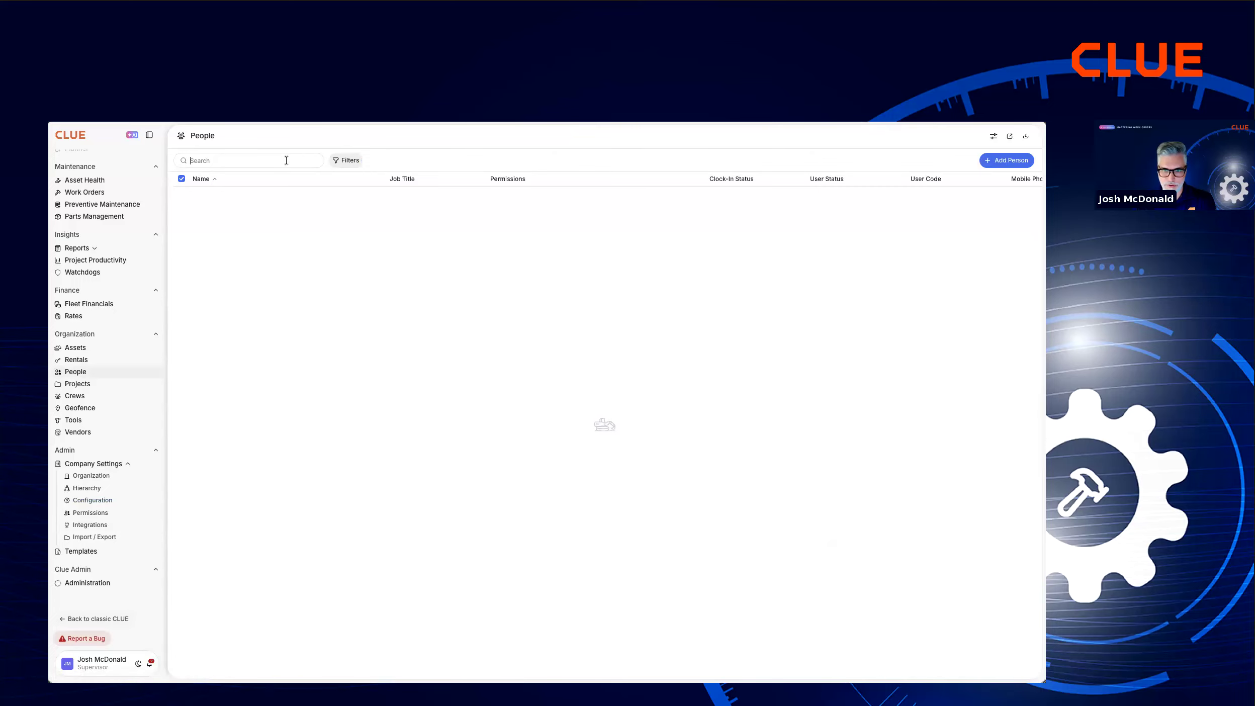
{"action": "type", "text": "mike"}
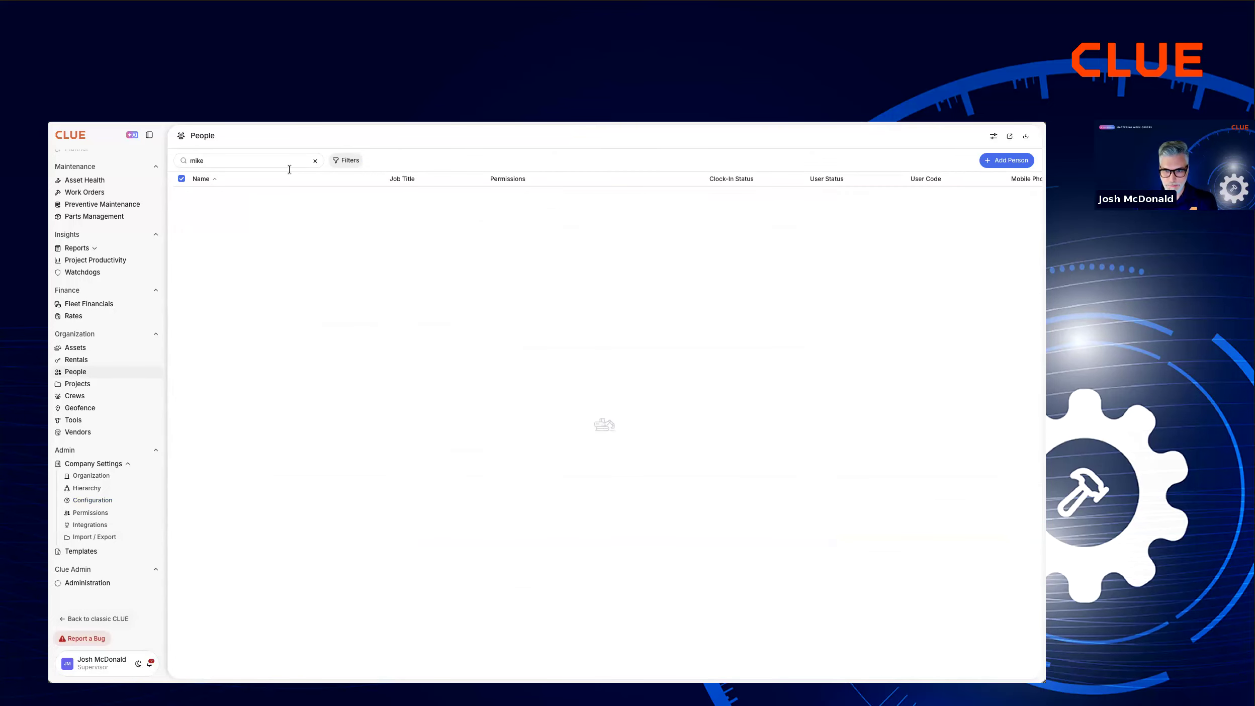
{"action": "left_click", "coordinate": [222, 195]}
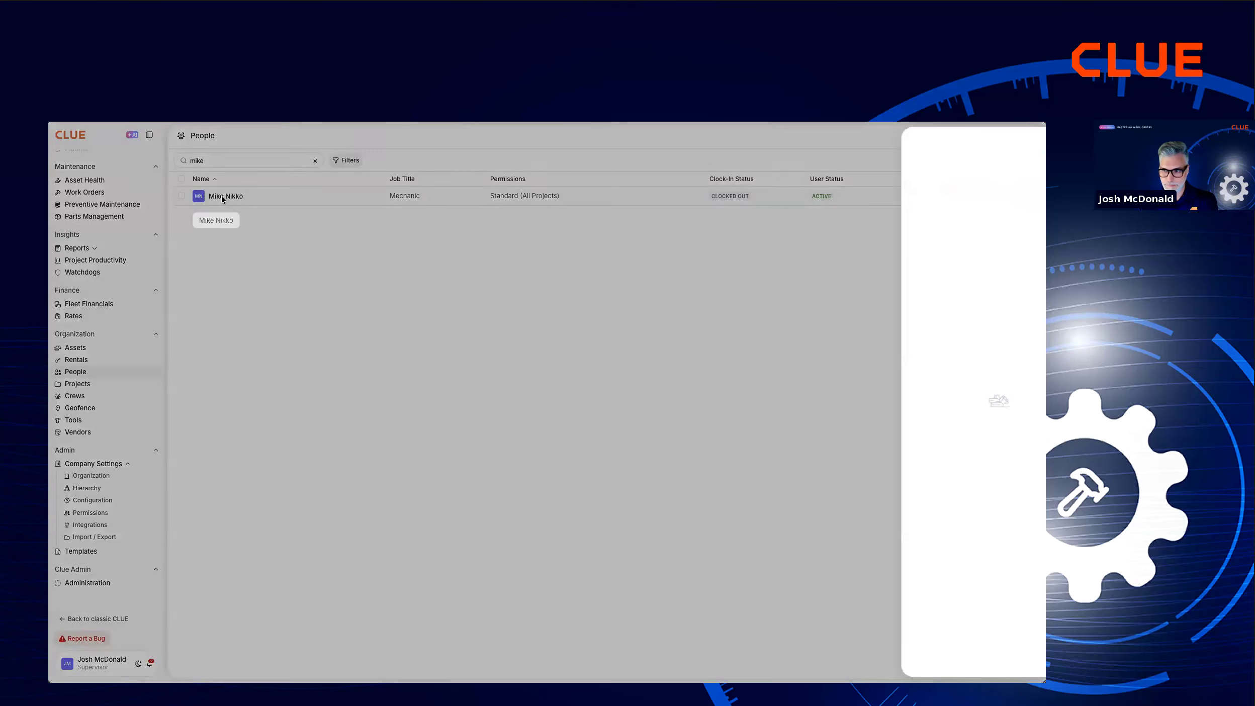
{"action": "left_click", "coordinate": [1009, 139]}
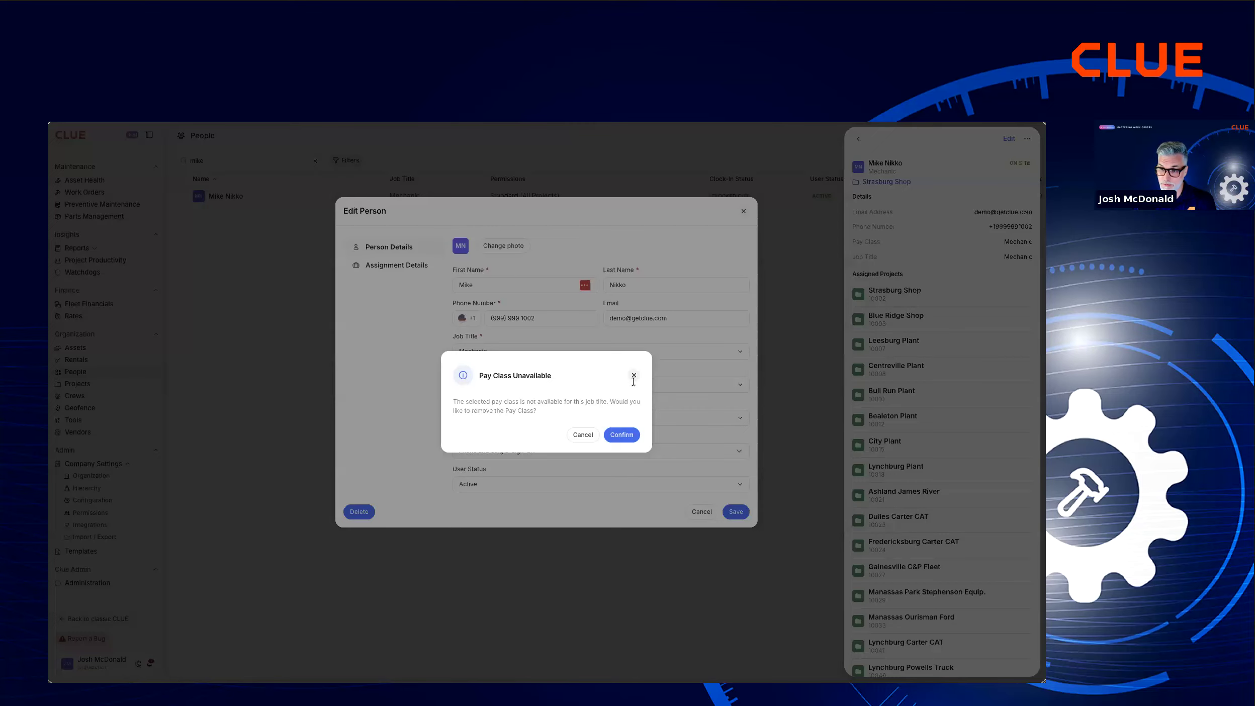
{"action": "left_click", "coordinate": [620, 434]}
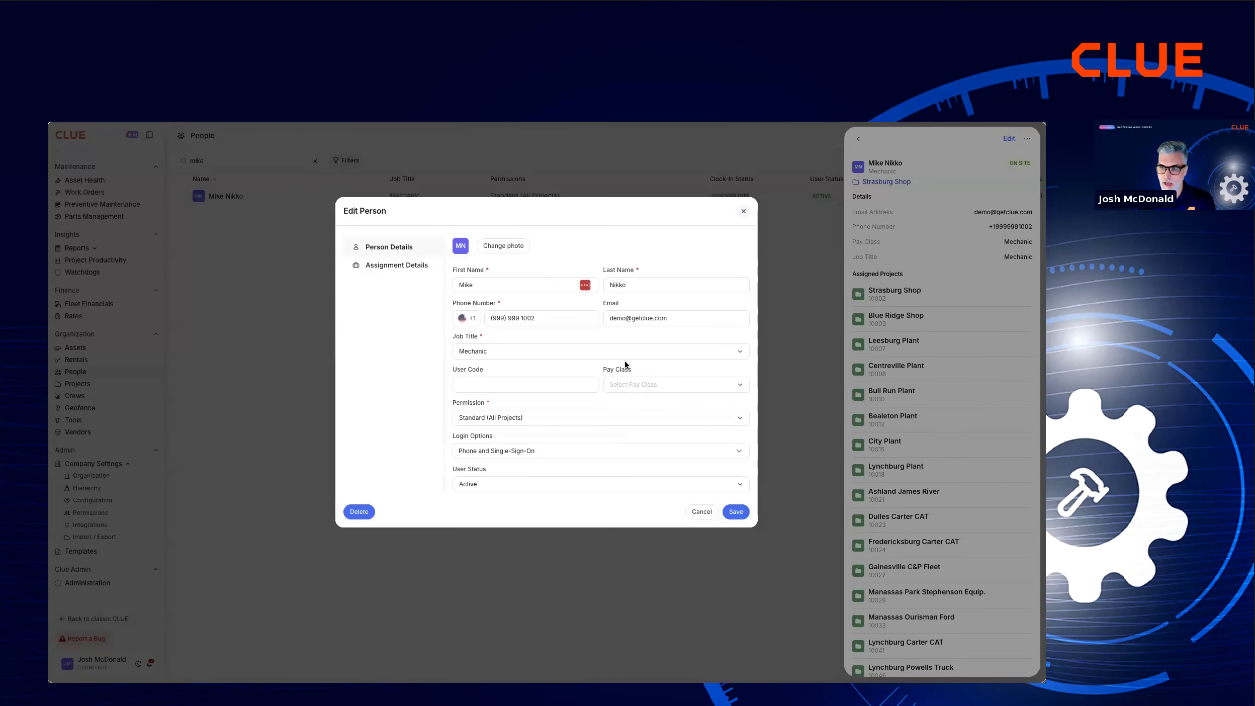
{"action": "left_click", "coordinate": [638, 391]}
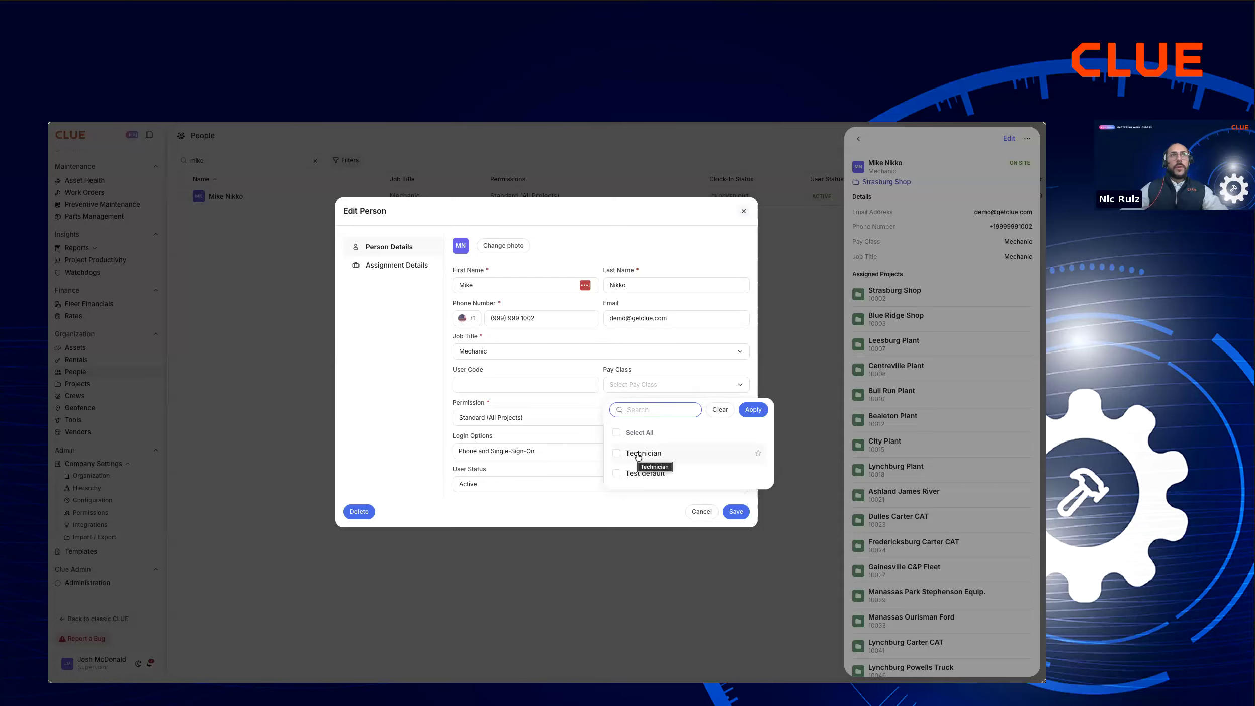
{"action": "left_click", "coordinate": [605, 532]}
{"action": "left_click", "coordinate": [627, 532]}
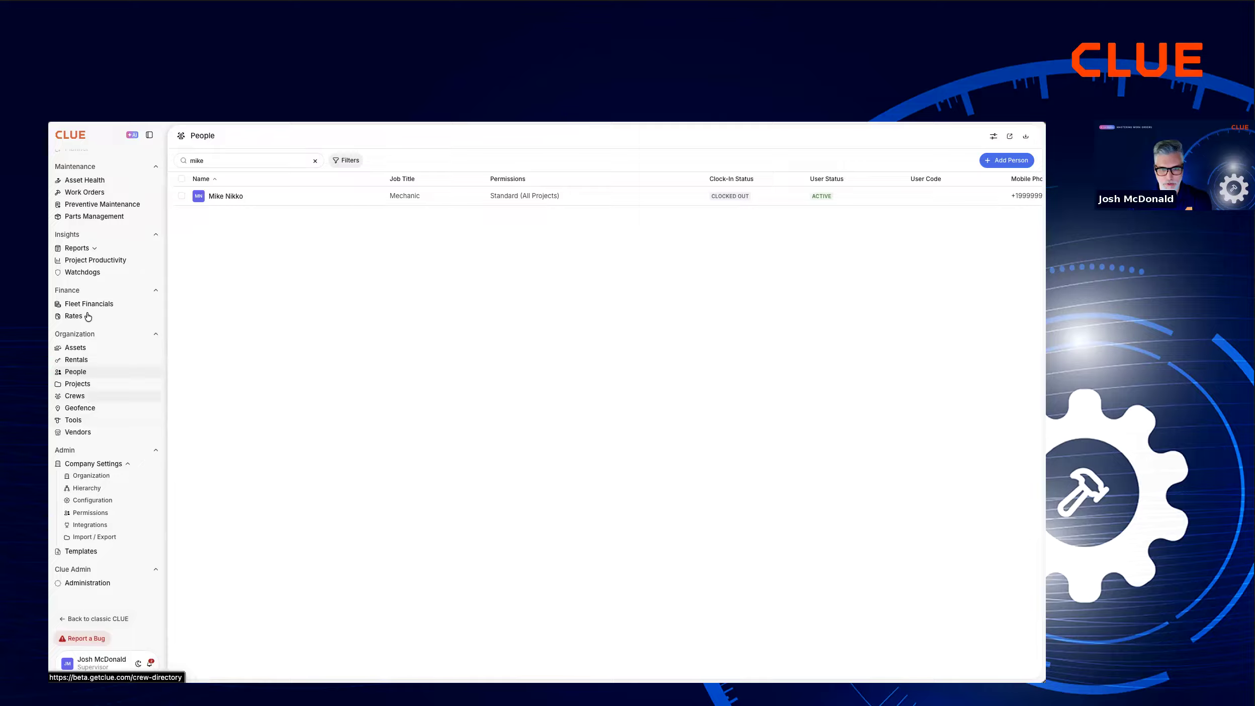
Return to the work orders and reopen "Coolant Level is dropping quickly" for DT-103.
{"action": "scroll", "coordinate": [89, 266], "scroll_direction": "up", "scroll_amount": 2}
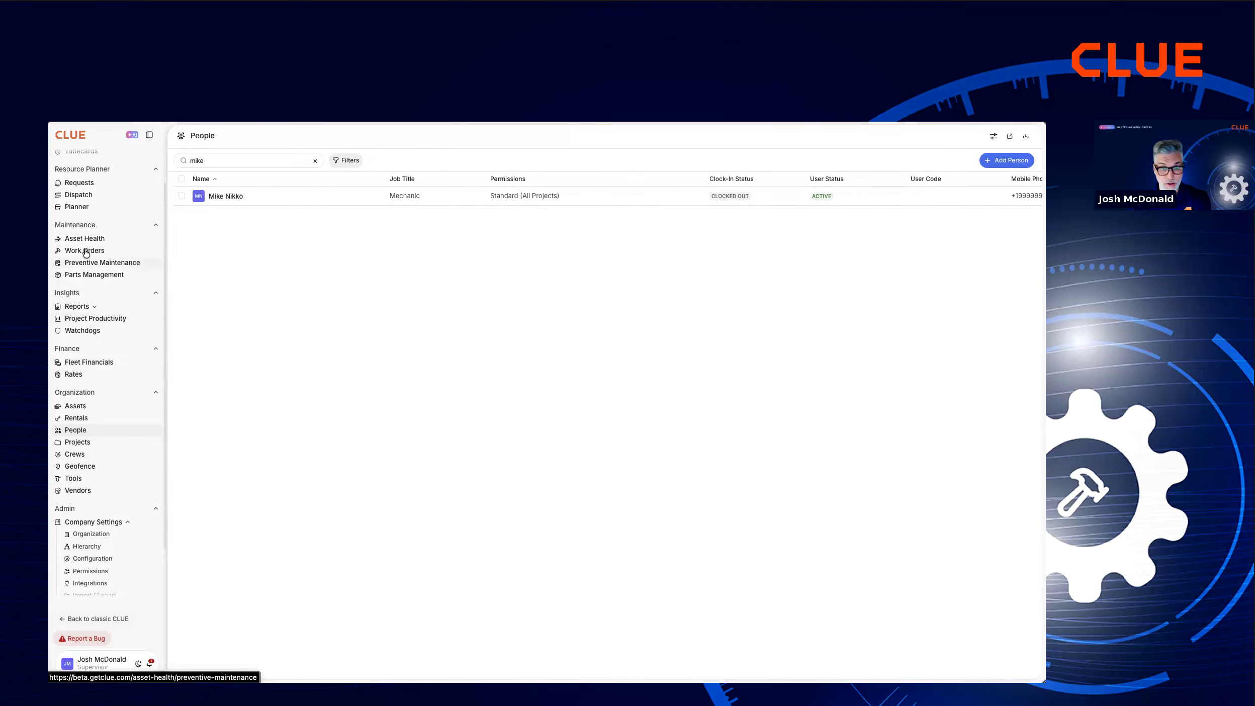
{"action": "left_click", "coordinate": [86, 251]}
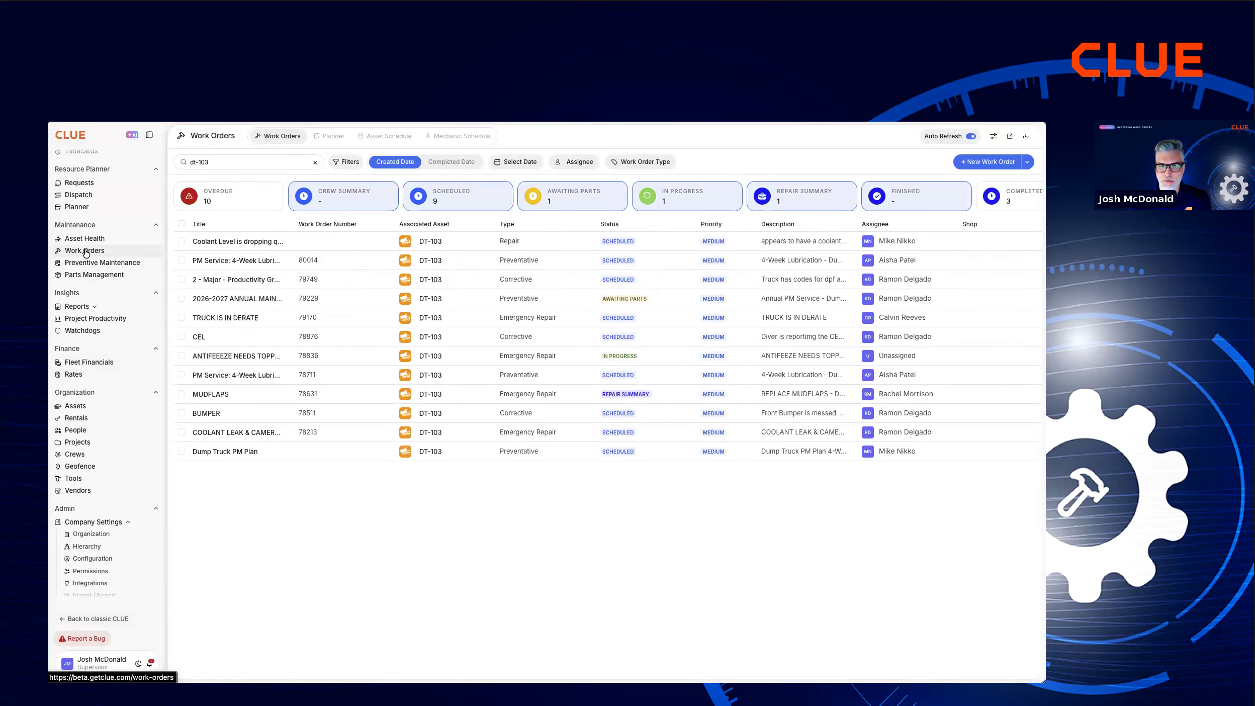
{"action": "left_click", "coordinate": [219, 242]}
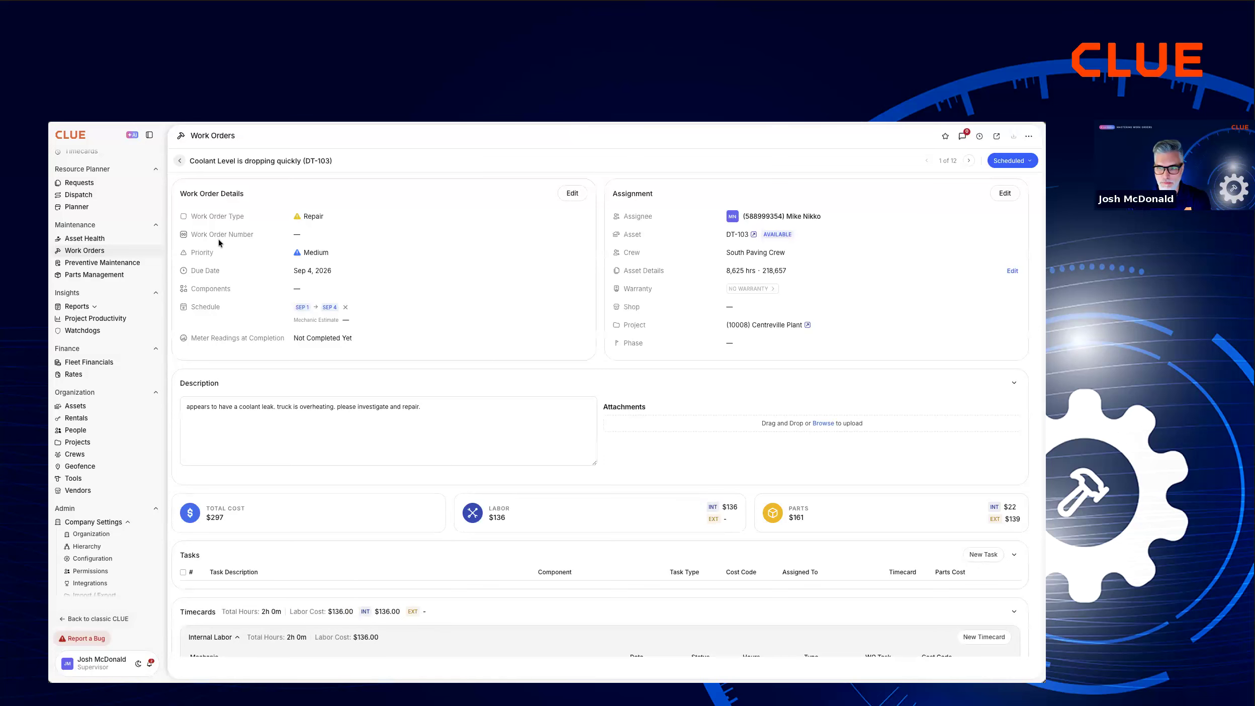
Attach coolant hose - failed (removed).jpg and coolant hose - new replacement part.jpg from the Desktop folder to the work order.
{"action": "left_click", "coordinate": [826, 428]}
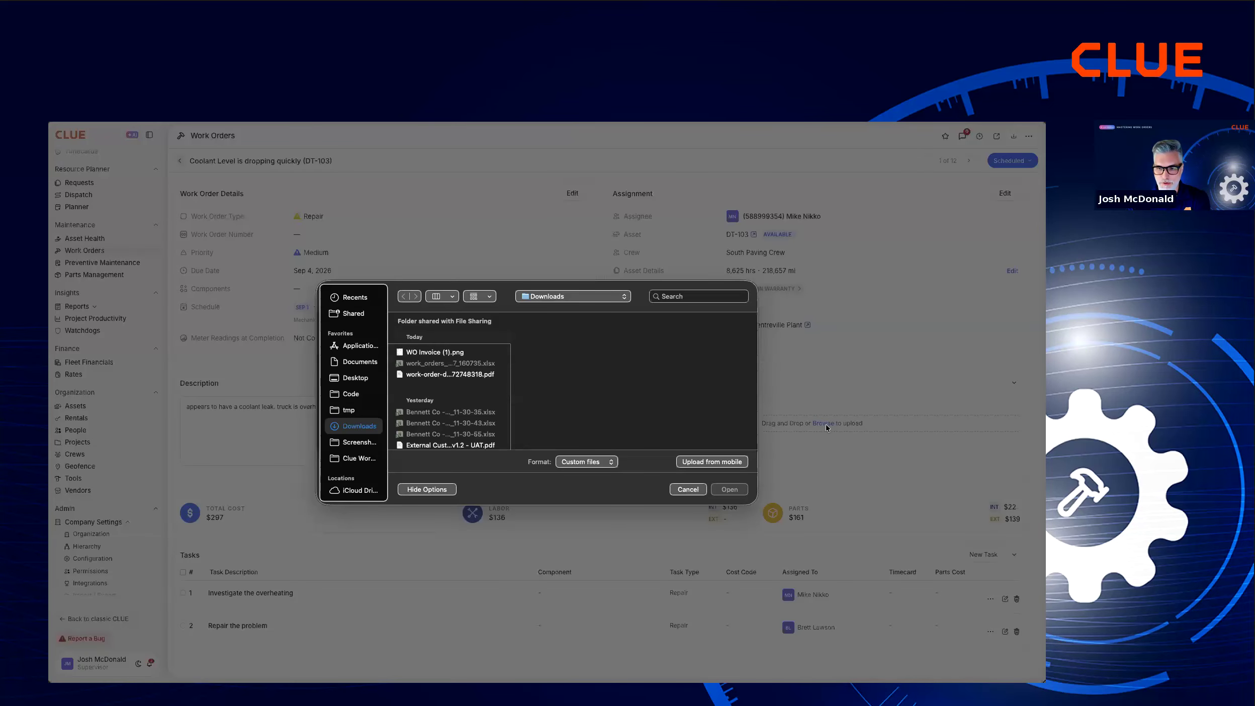
{"action": "left_click", "coordinate": [349, 410]}
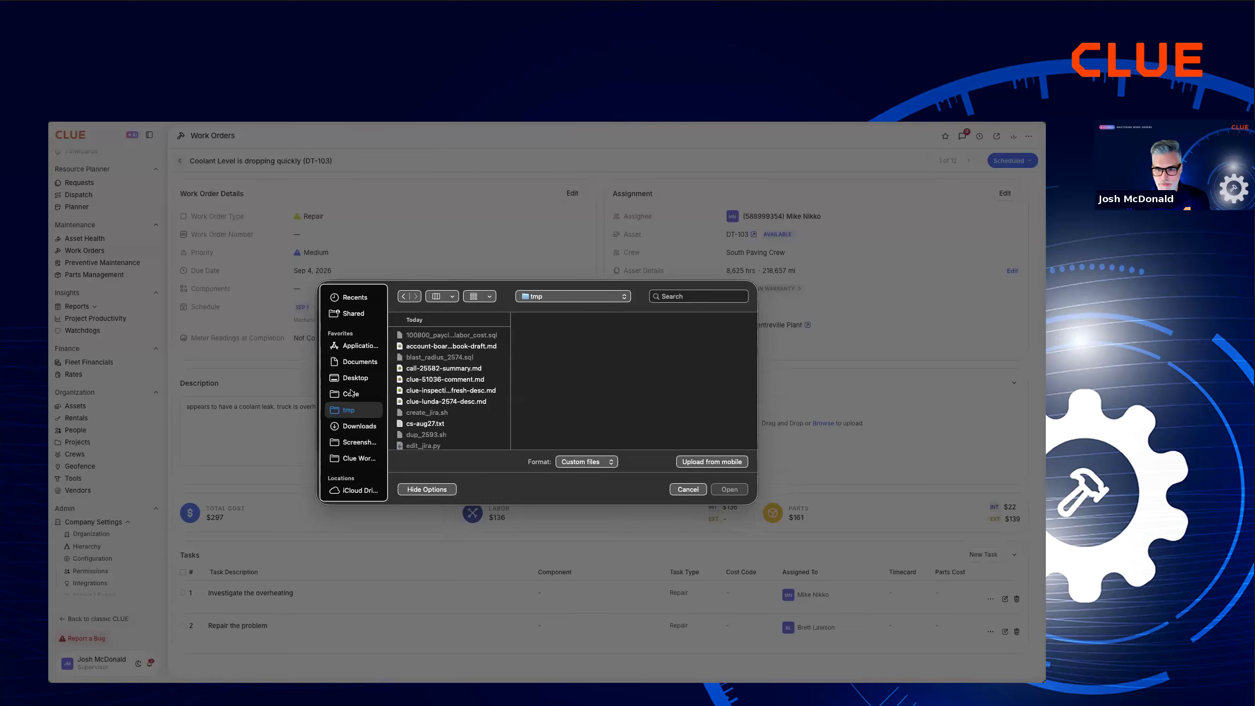
{"action": "left_click", "coordinate": [355, 380]}
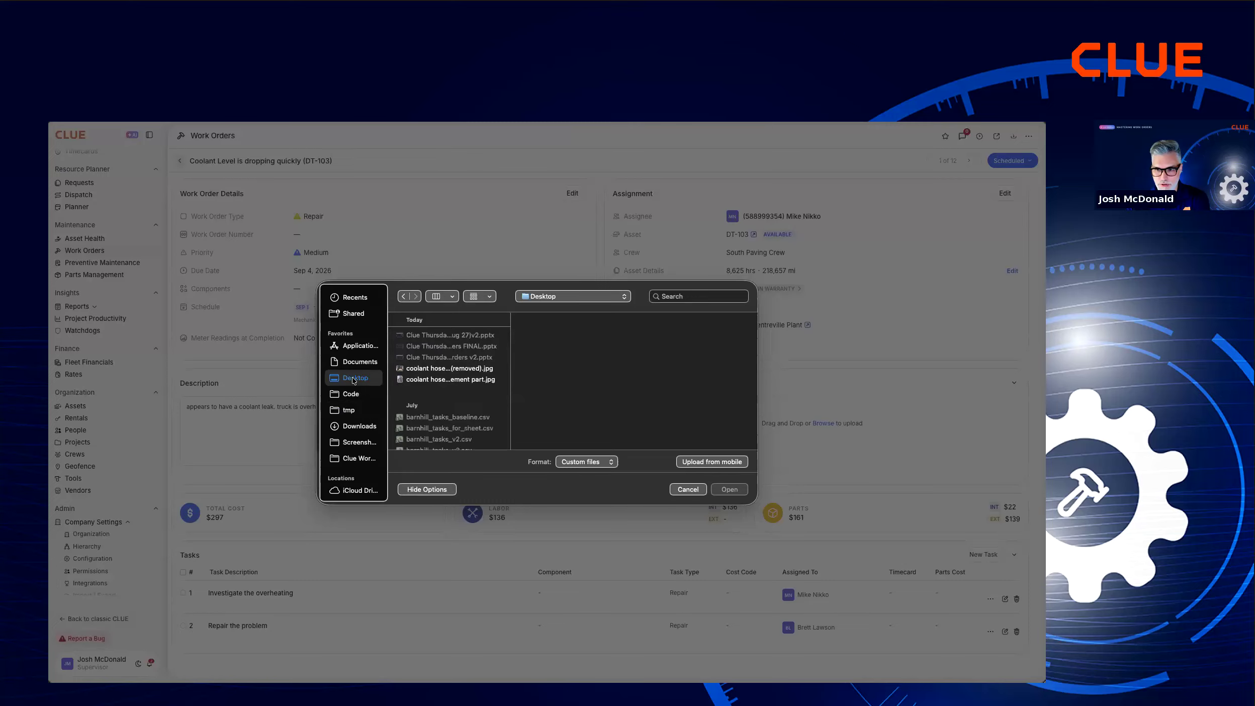
{"action": "left_click", "coordinate": [439, 370]}
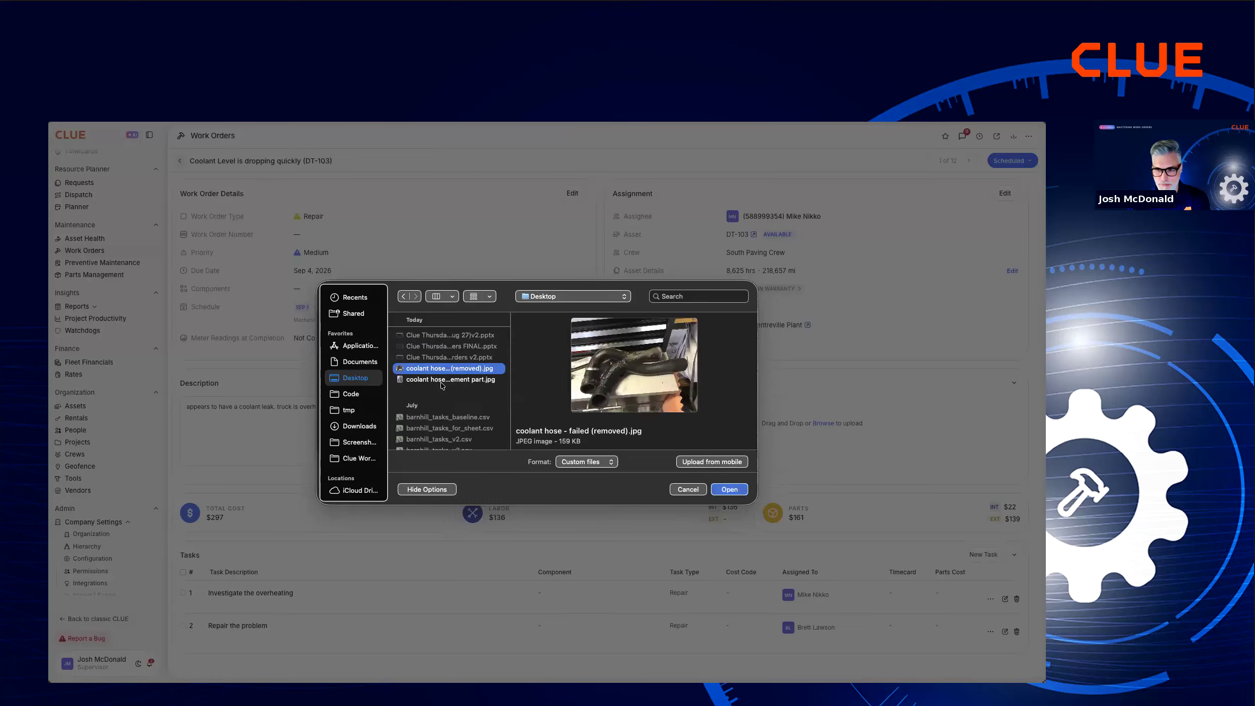
{"action": "left_click", "coordinate": [441, 381]}
{"action": "left_click", "coordinate": [441, 370], "text": "super"}
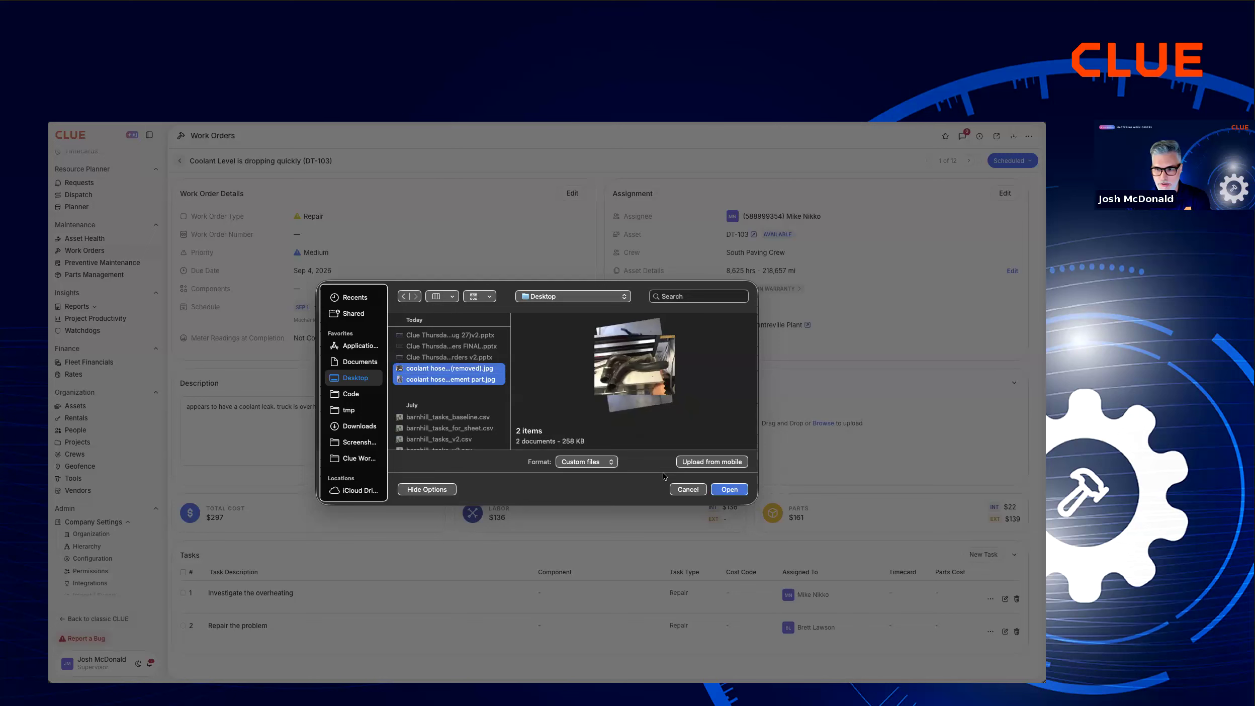
{"action": "left_click", "coordinate": [727, 489]}
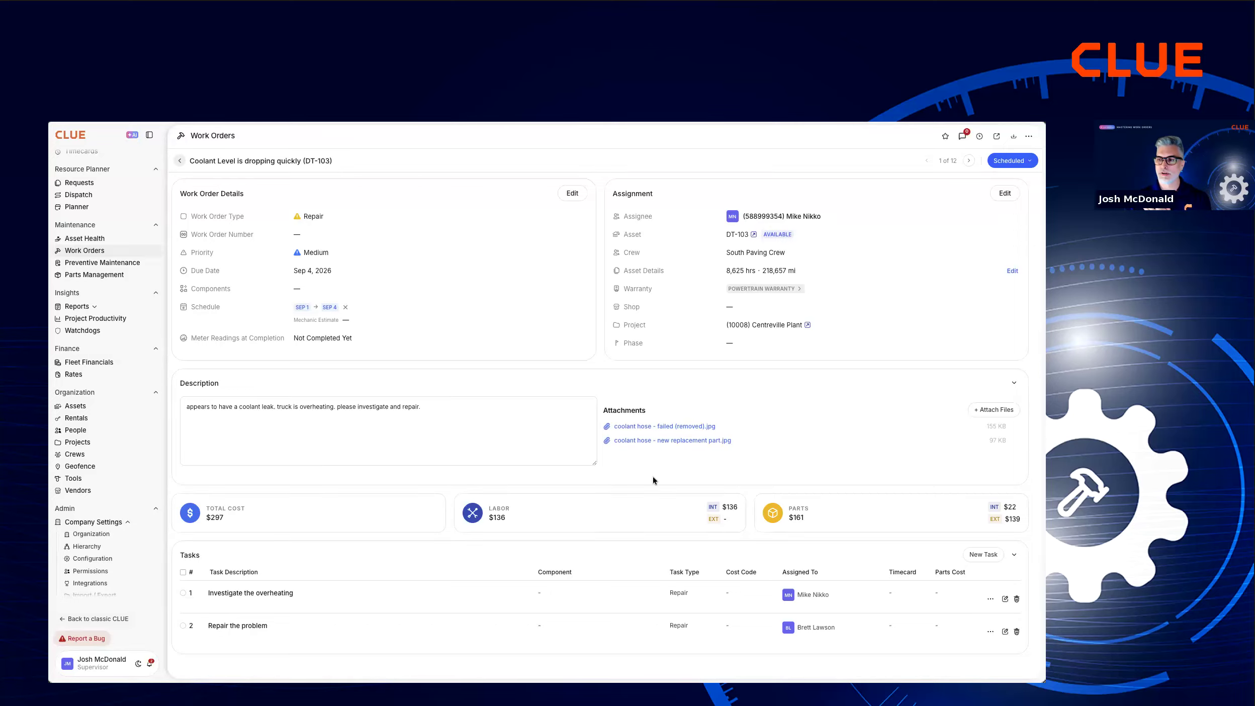
Set the work order's status to In Progress and then to Awaiting Parts, and look over the available statuses.
{"action": "left_click", "coordinate": [1011, 161]}
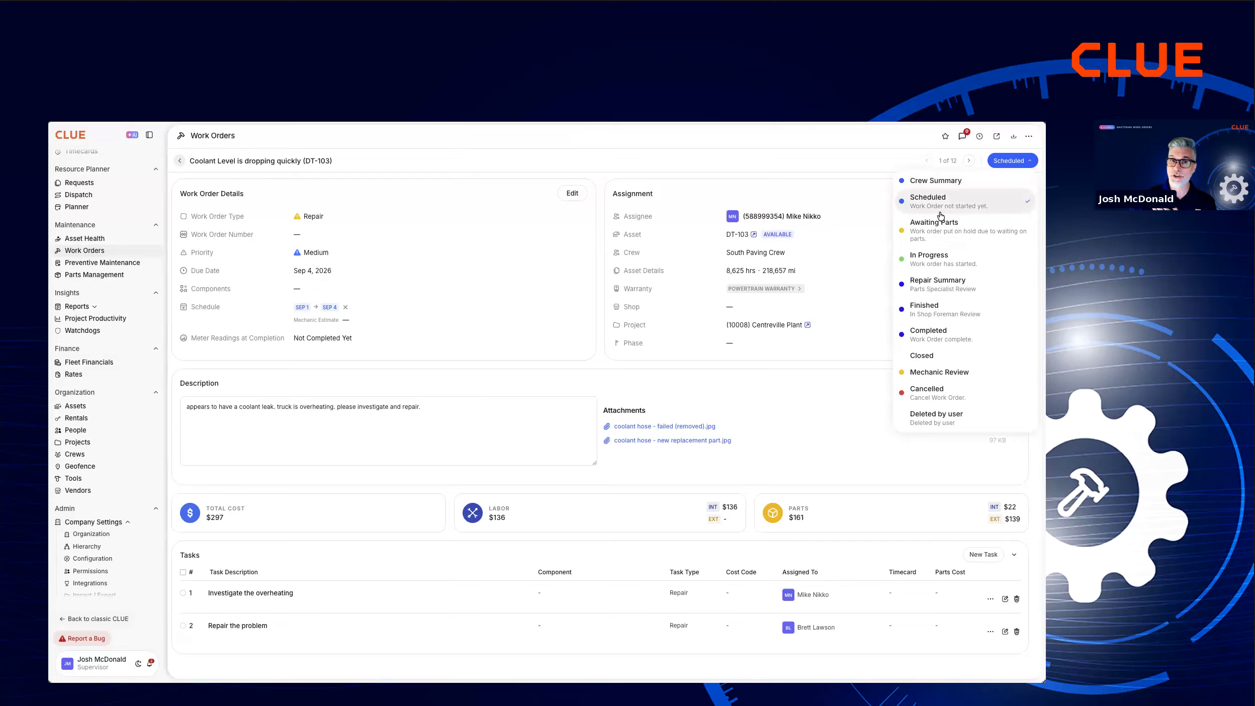
{"action": "left_click", "coordinate": [935, 264]}
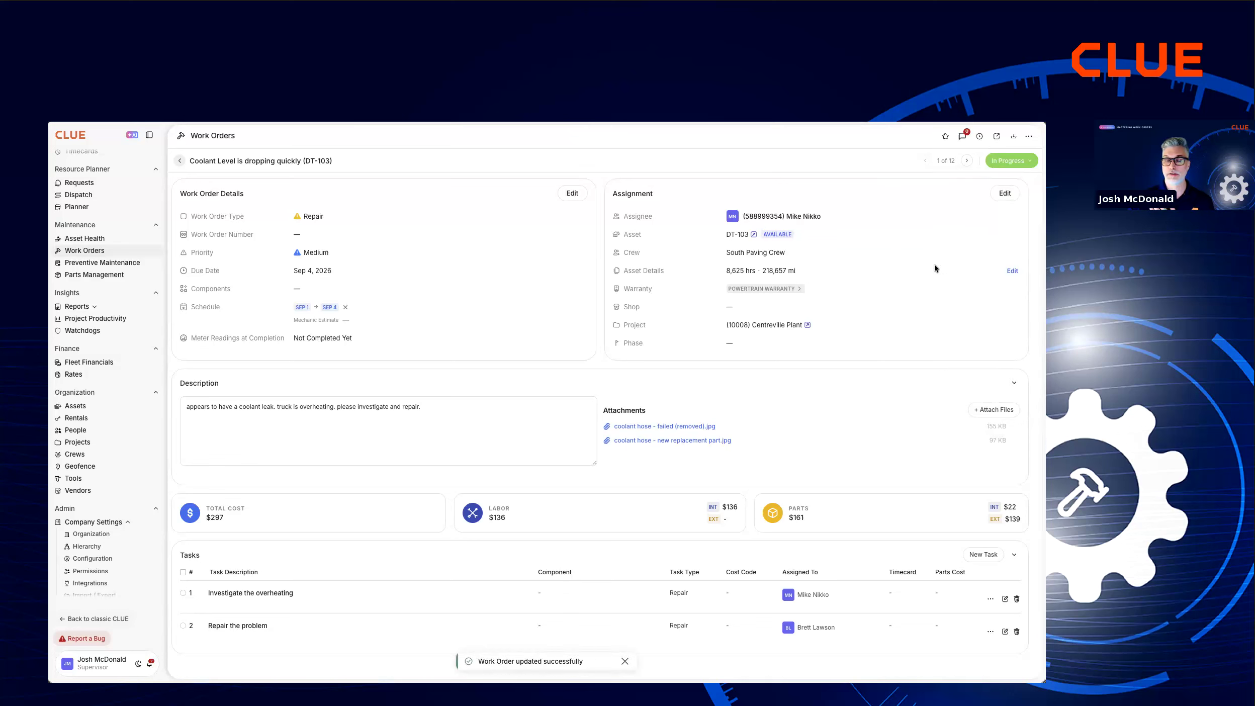
{"action": "left_click", "coordinate": [1014, 161]}
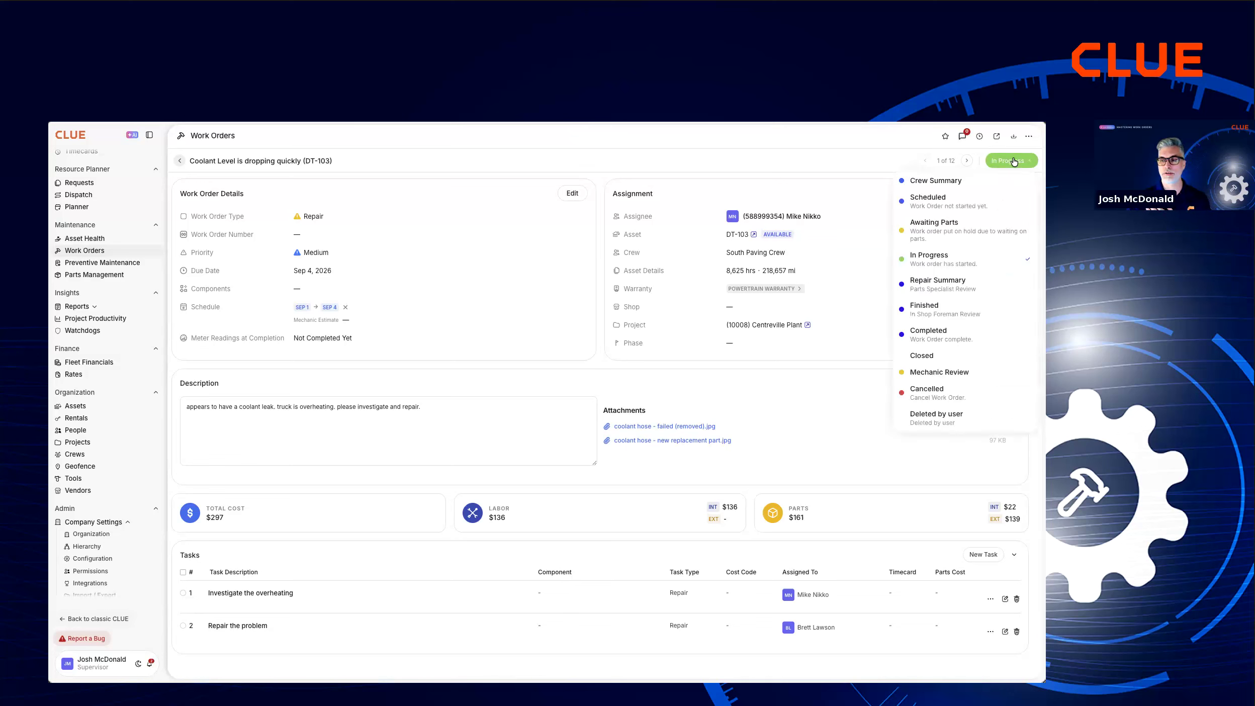
{"action": "left_click", "coordinate": [954, 232]}
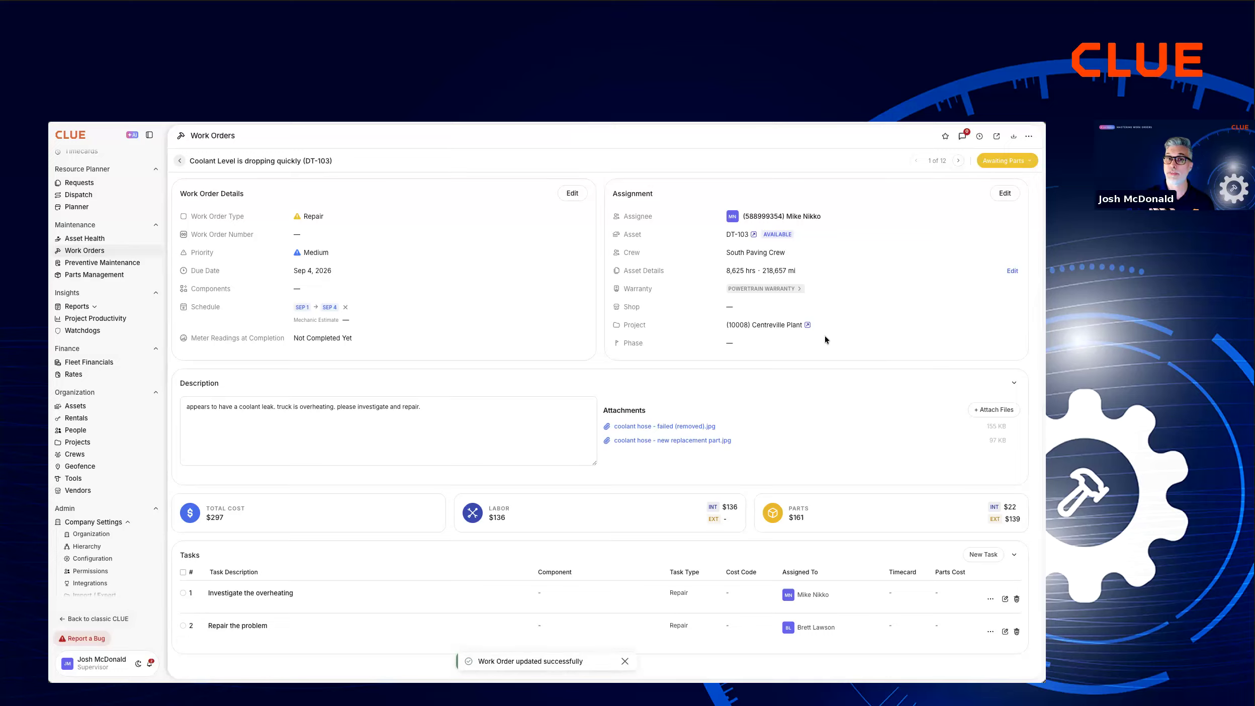
{"action": "left_click", "coordinate": [999, 165]}
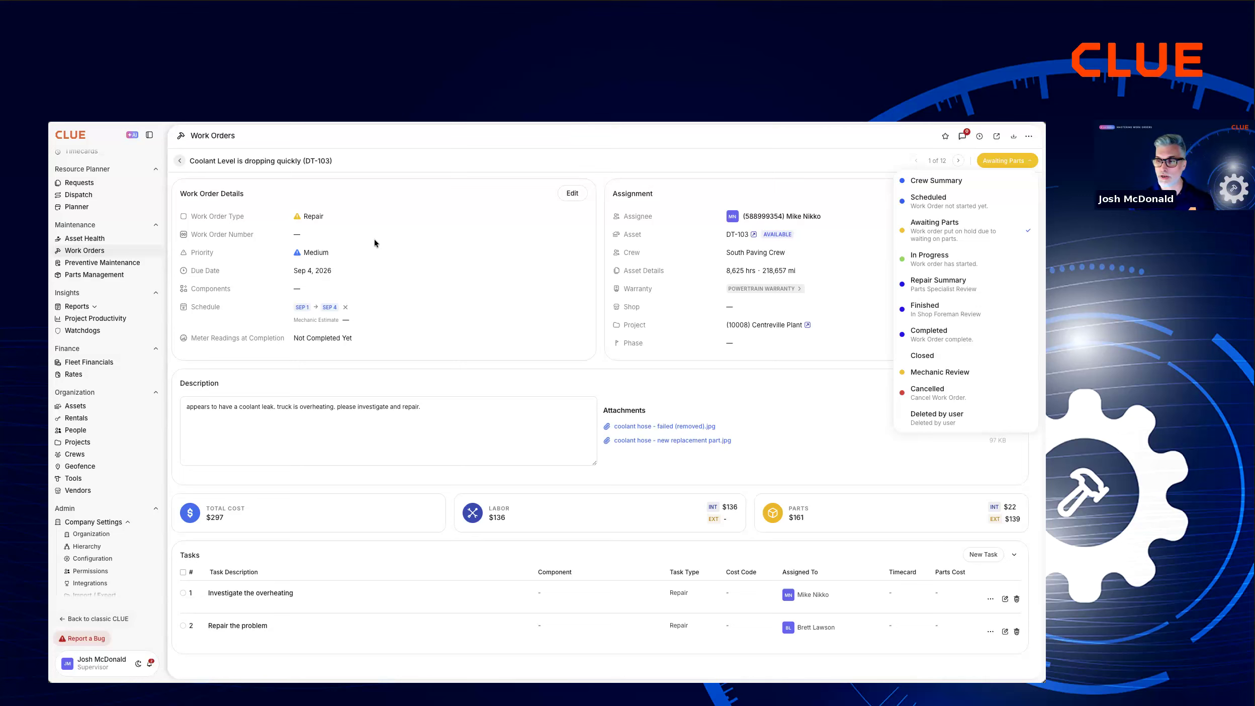
{"action": "left_click", "coordinate": [360, 178]}
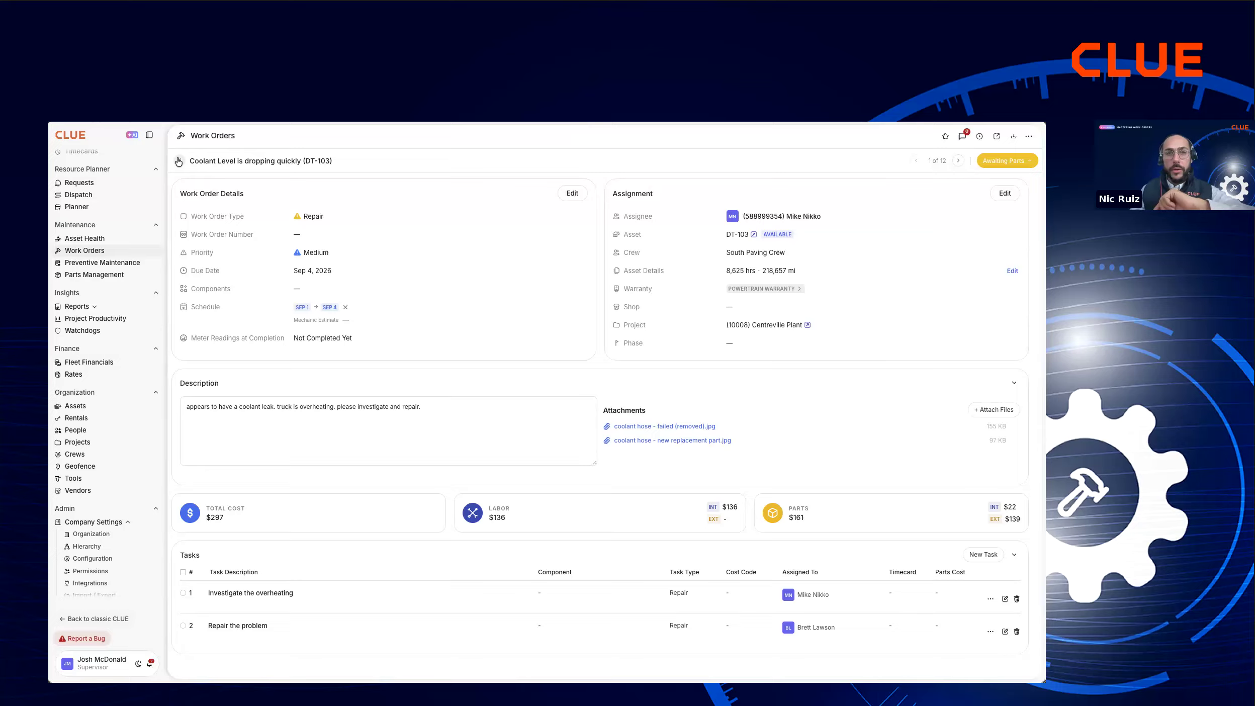
Add one FILT-OIL-01 Engine Oil Filter from the Gainesville Shop to the work order's internal parts.
{"action": "left_click", "coordinate": [998, 164]}
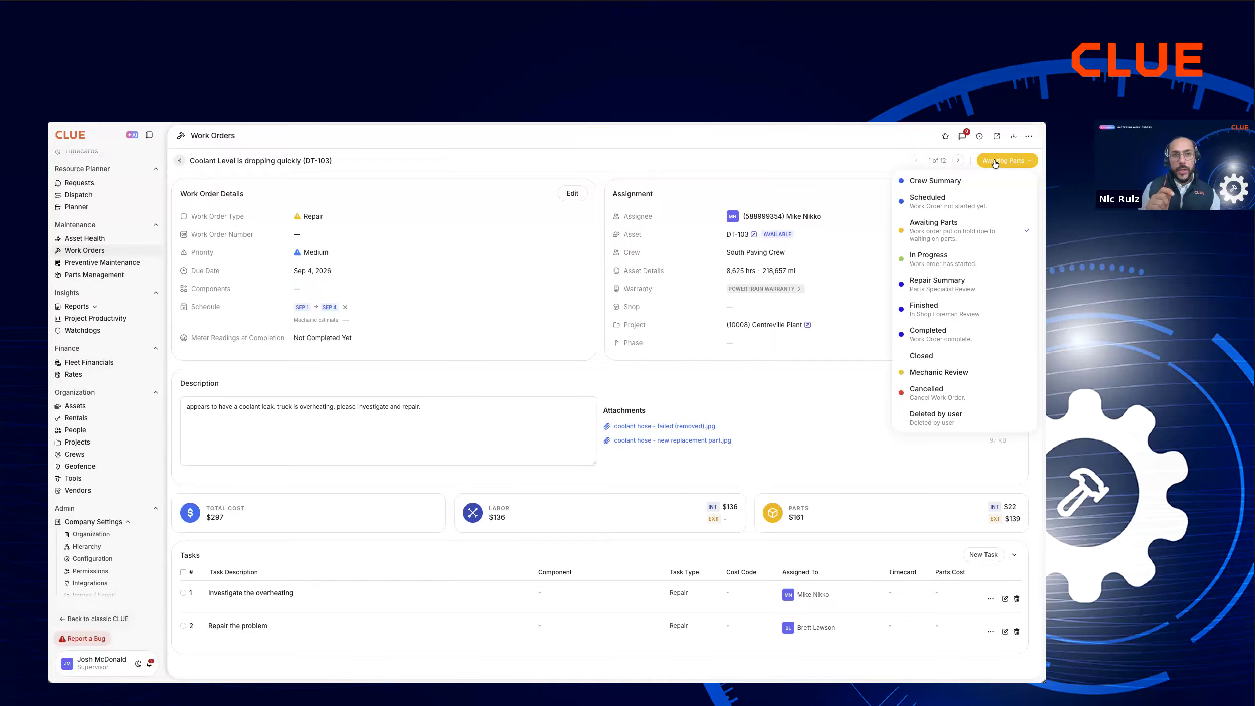
{"action": "left_click", "coordinate": [550, 319]}
{"action": "scroll", "coordinate": [550, 319], "scroll_direction": "down", "scroll_amount": 8}
{"action": "scroll", "coordinate": [550, 319], "scroll_direction": "down", "scroll_amount": 4}
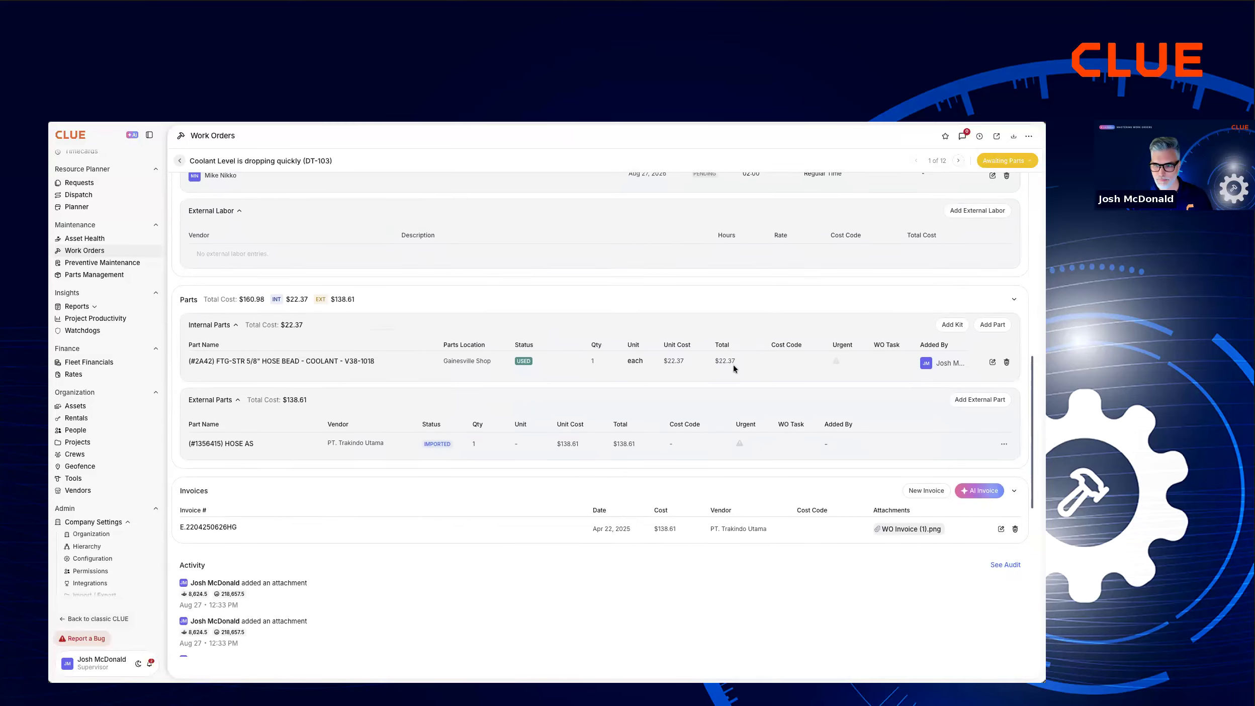
{"action": "left_click", "coordinate": [999, 318]}
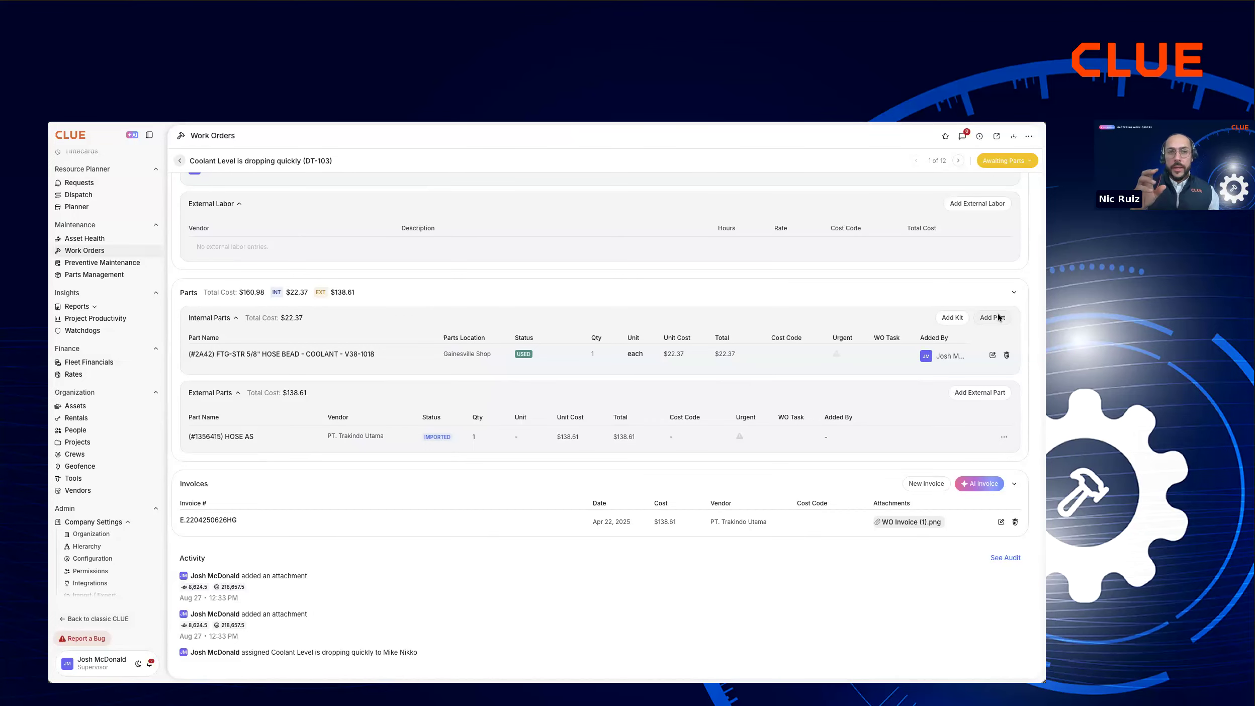
{"action": "type", "text": "c"}
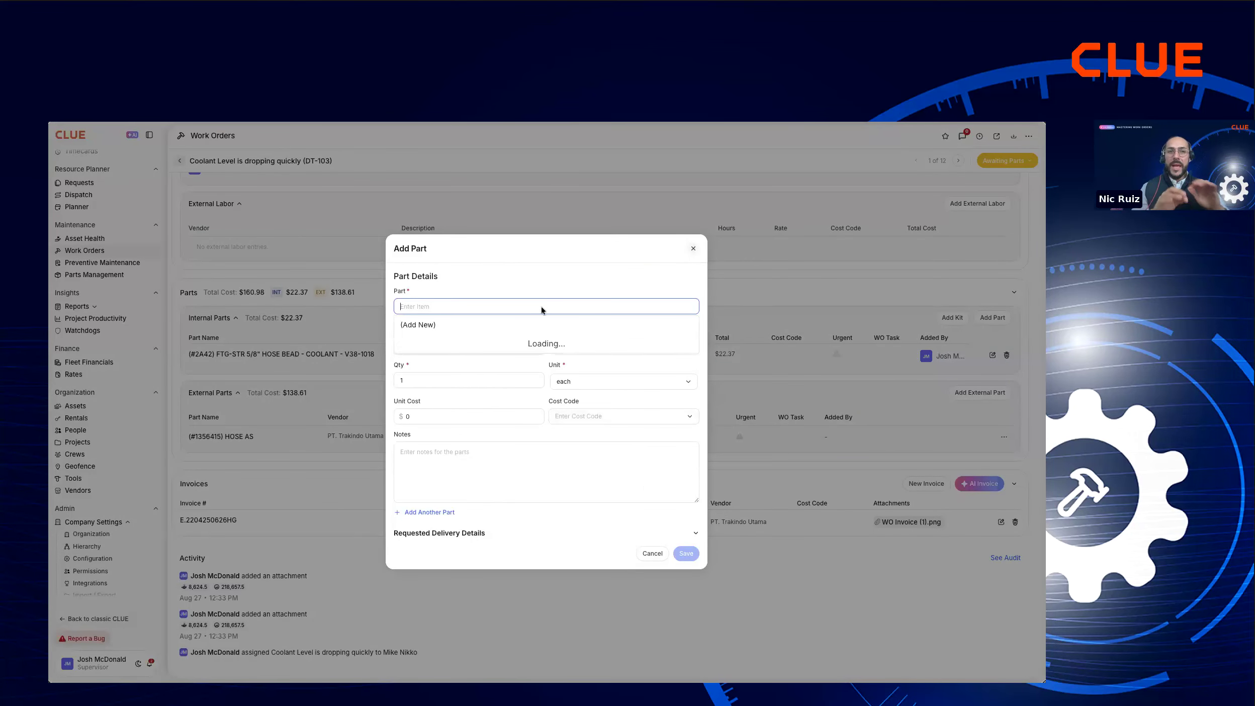
{"action": "type", "text": "oolant"}
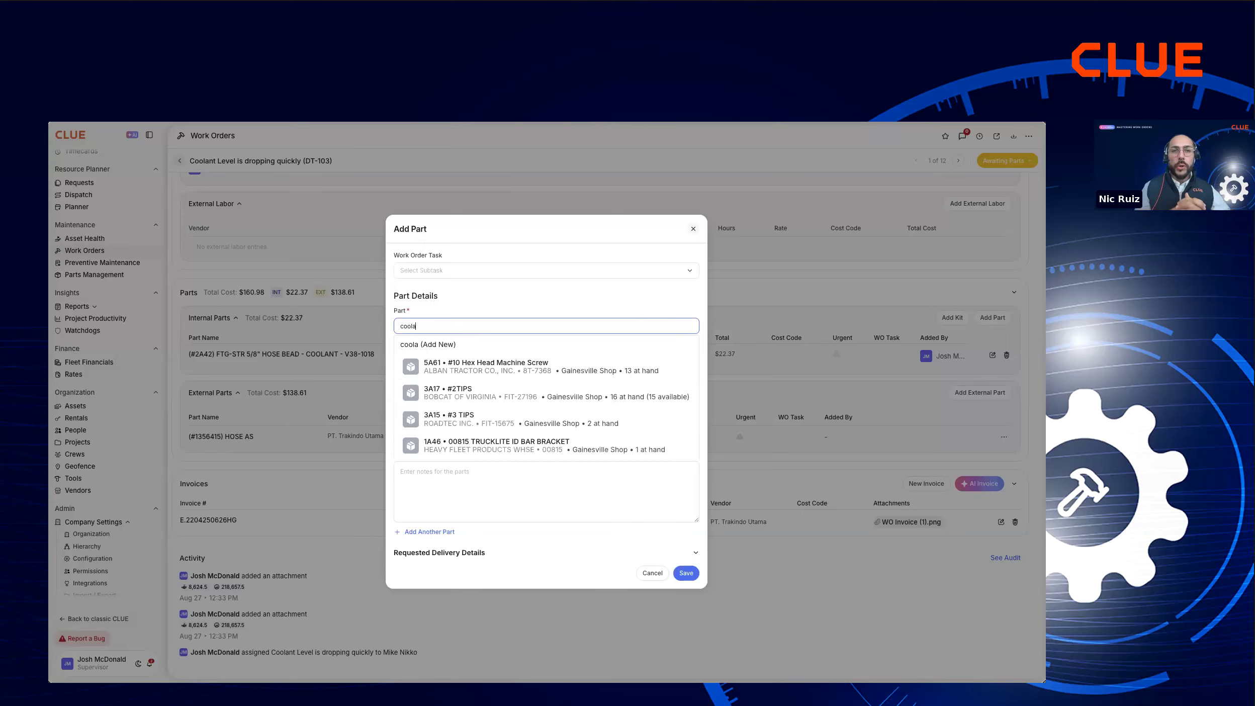
{"action": "key", "text": "BackSpace"}
{"action": "key", "text": "BackSpace"}
{"action": "key", "text": "BackSpace"}
{"action": "key", "text": "BackSpace"}
{"action": "key", "text": "BackSpace"}
{"action": "key", "text": "BackSpace"}
{"action": "key", "text": "BackSpace"}
{"action": "type", "text": "oil fil"}
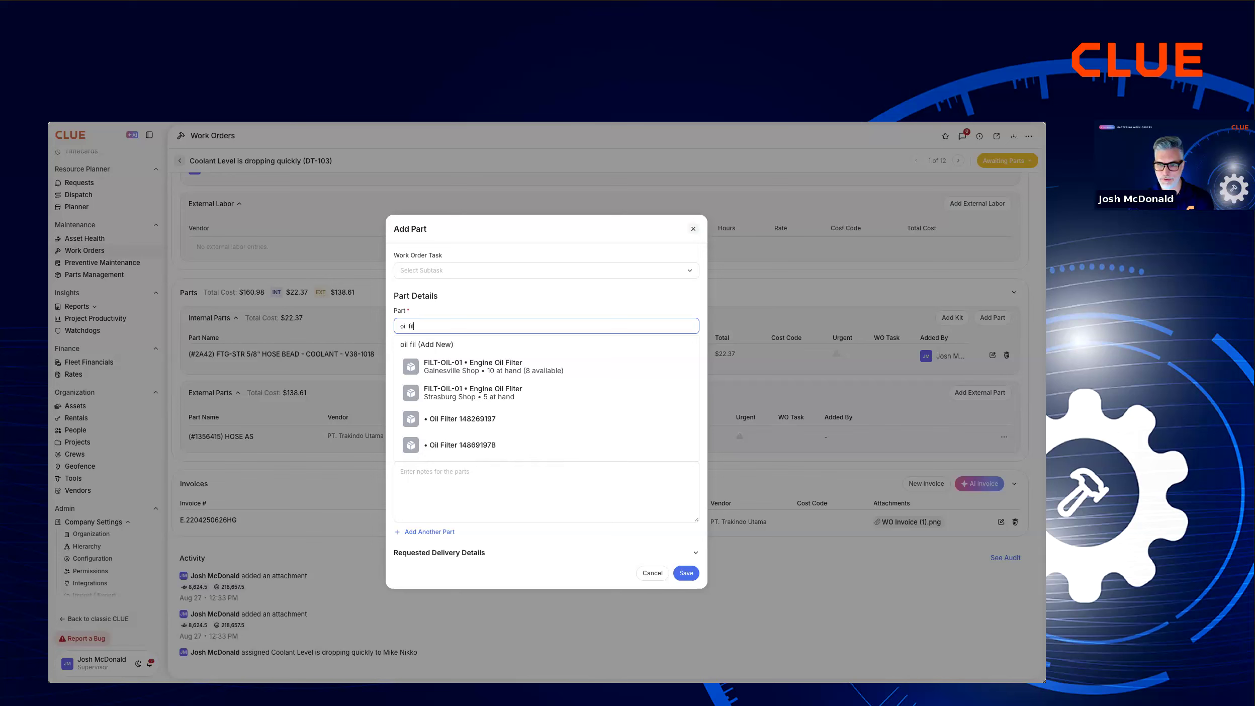
{"action": "left_click", "coordinate": [465, 373]}
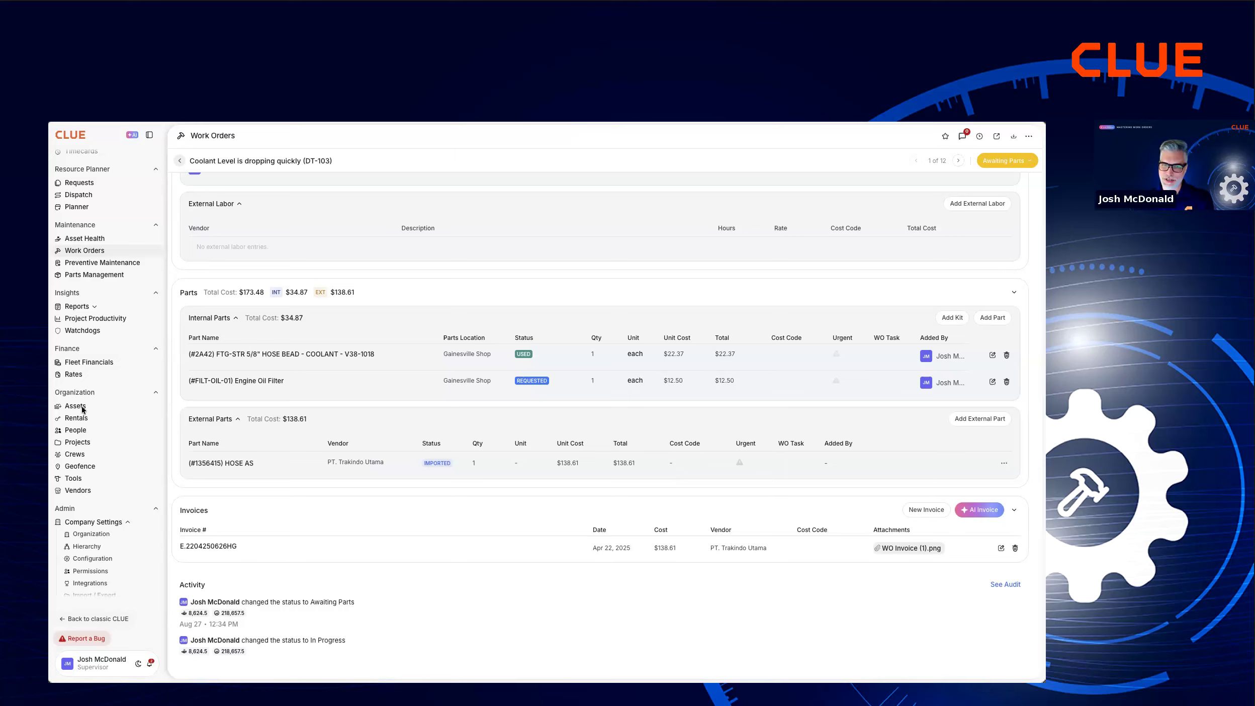
Return to the work orders list, clear the search and search again for dt-103.
{"action": "left_click", "coordinate": [181, 161]}
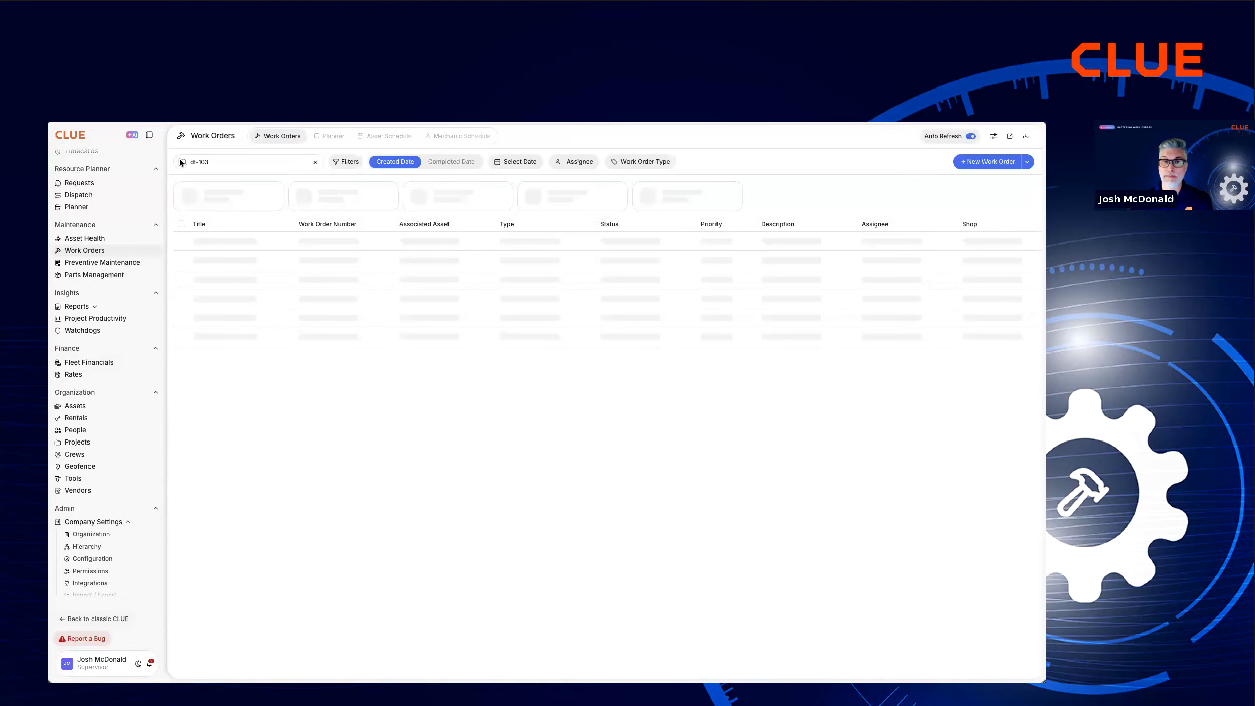
{"action": "left_click", "coordinate": [314, 162]}
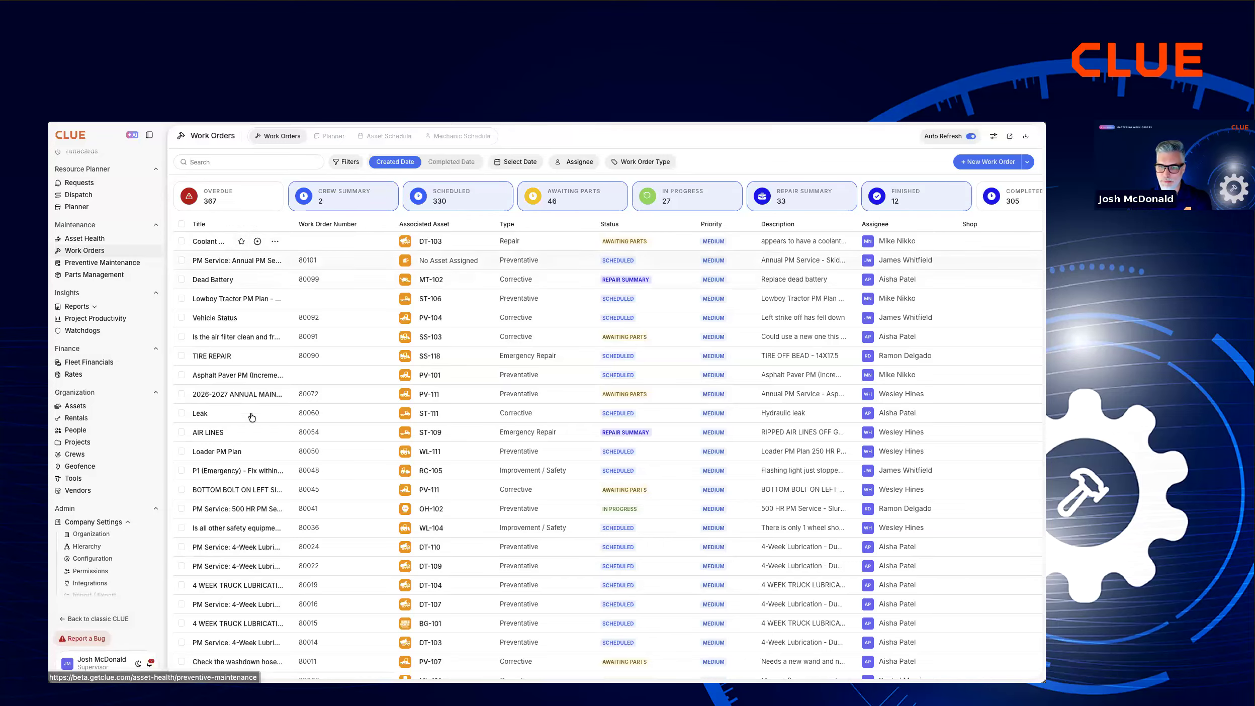
{"action": "left_click", "coordinate": [270, 162]}
{"action": "type", "text": "dt-103"}
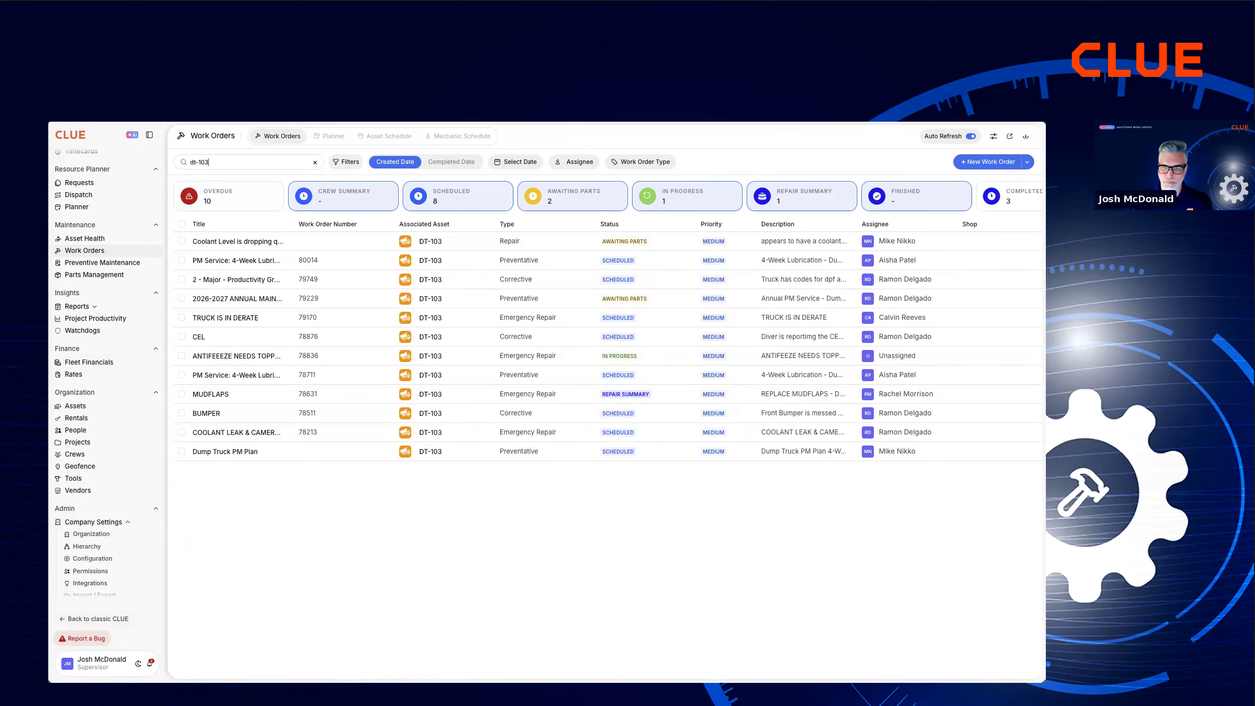
Widen the Title column to fit the full titles and move the Days Open column ahead of Geofence.
{"action": "left_click_drag", "start_coordinate": [286, 225], "coordinate": [368, 226]}
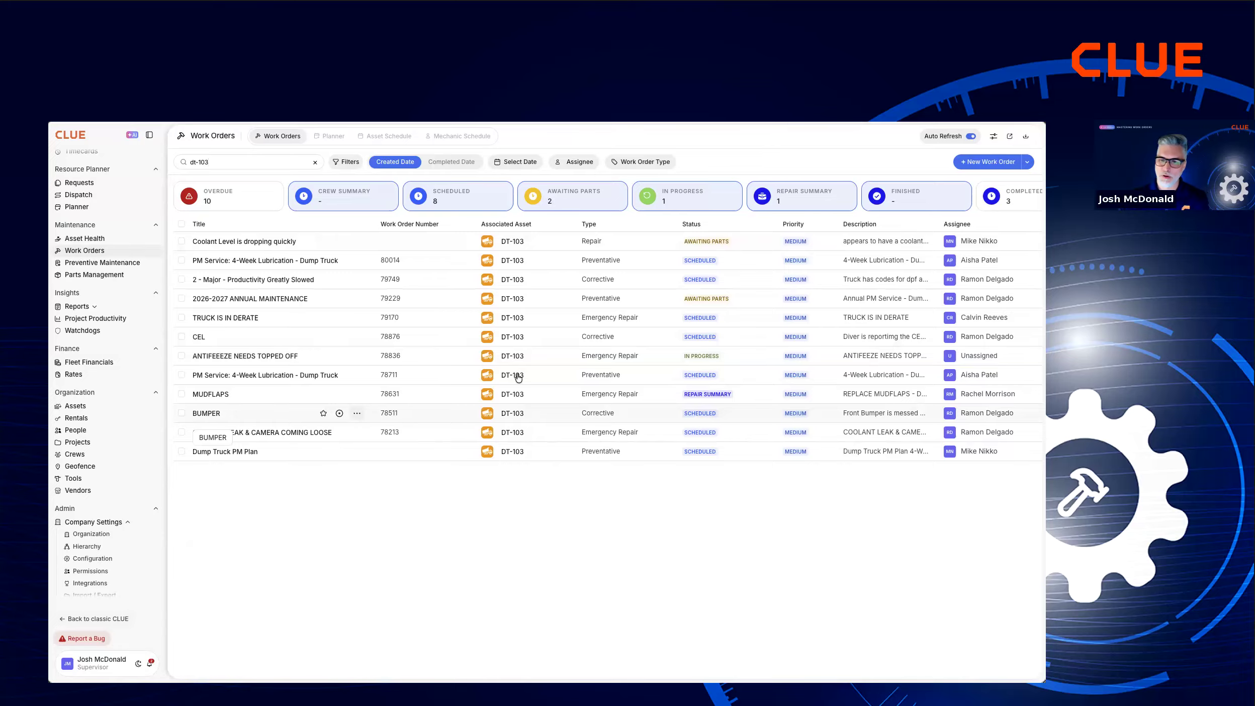
{"action": "scroll", "coordinate": [534, 376], "scroll_direction": "right", "scroll_amount": 3}
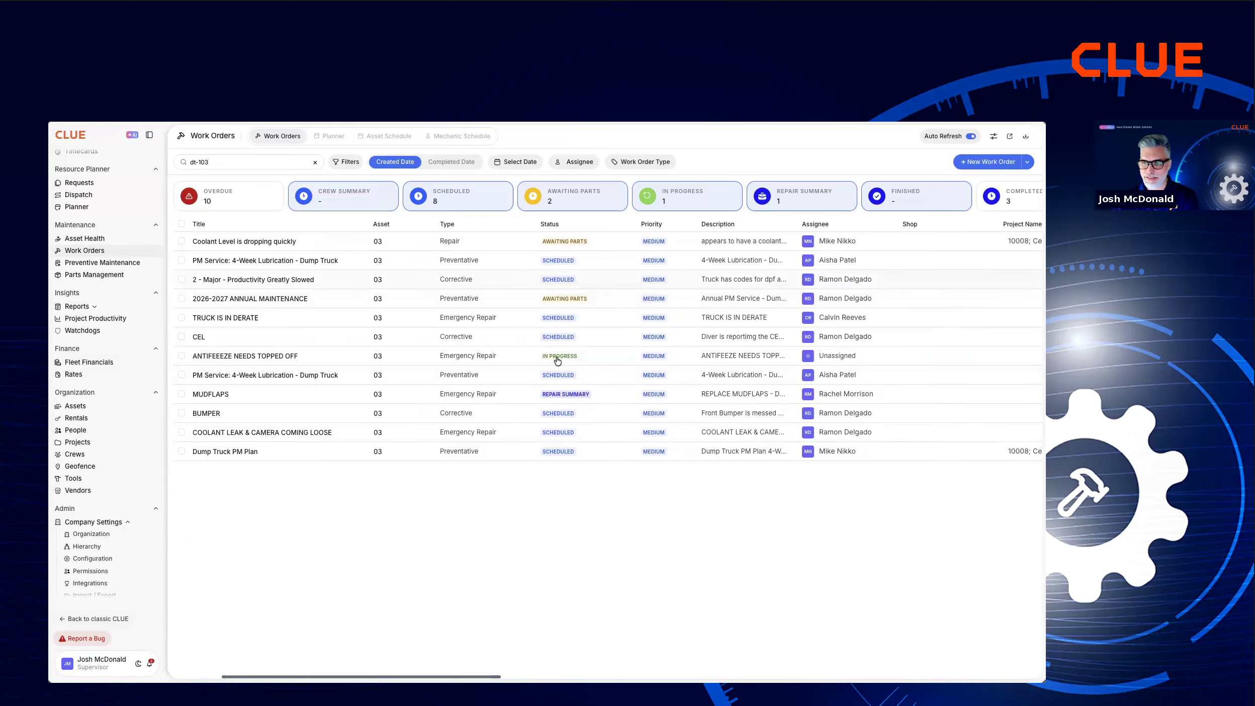
{"action": "scroll", "coordinate": [558, 361], "scroll_direction": "right", "scroll_amount": 6}
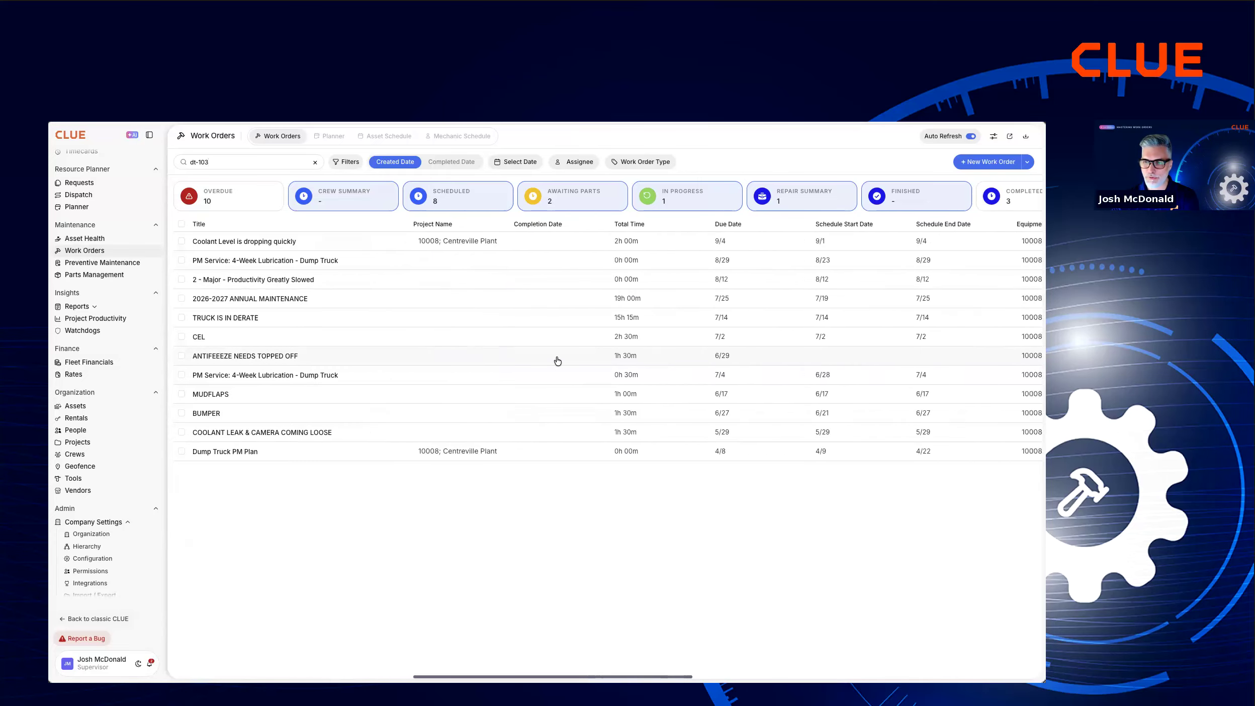
{"action": "scroll", "coordinate": [557, 361], "scroll_direction": "right", "scroll_amount": 8}
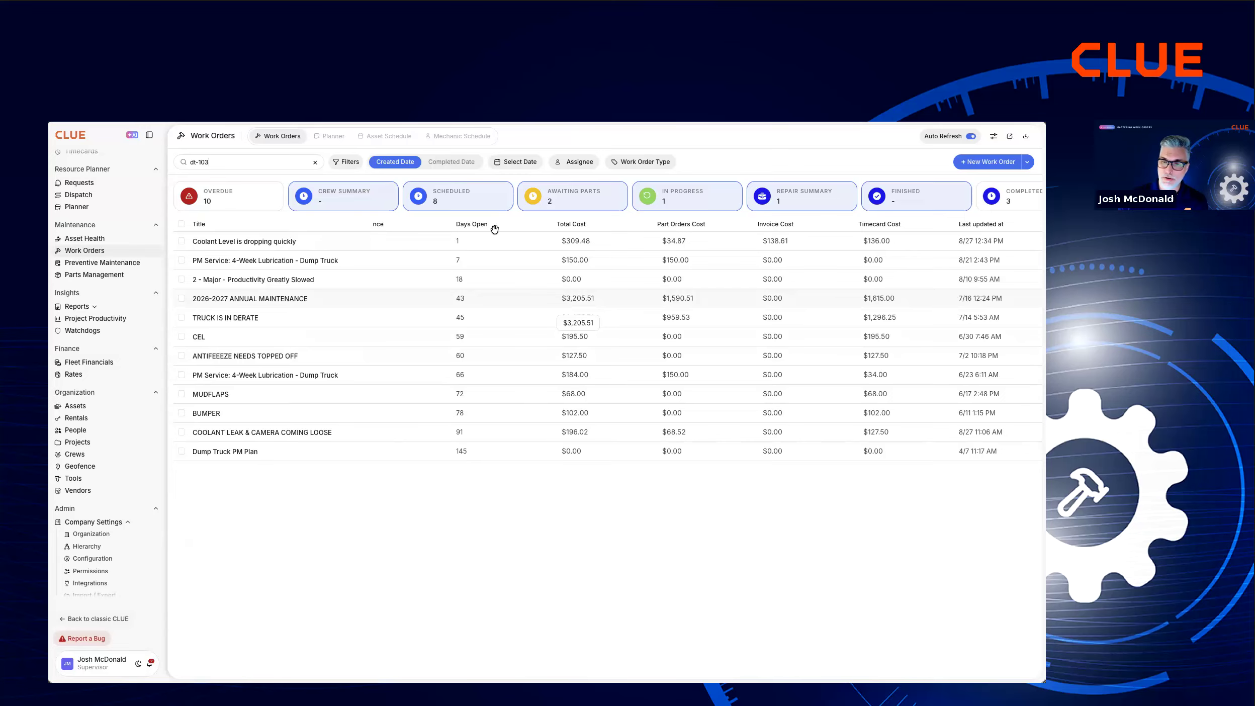
{"action": "left_click_drag", "start_coordinate": [479, 223], "coordinate": [368, 223]}
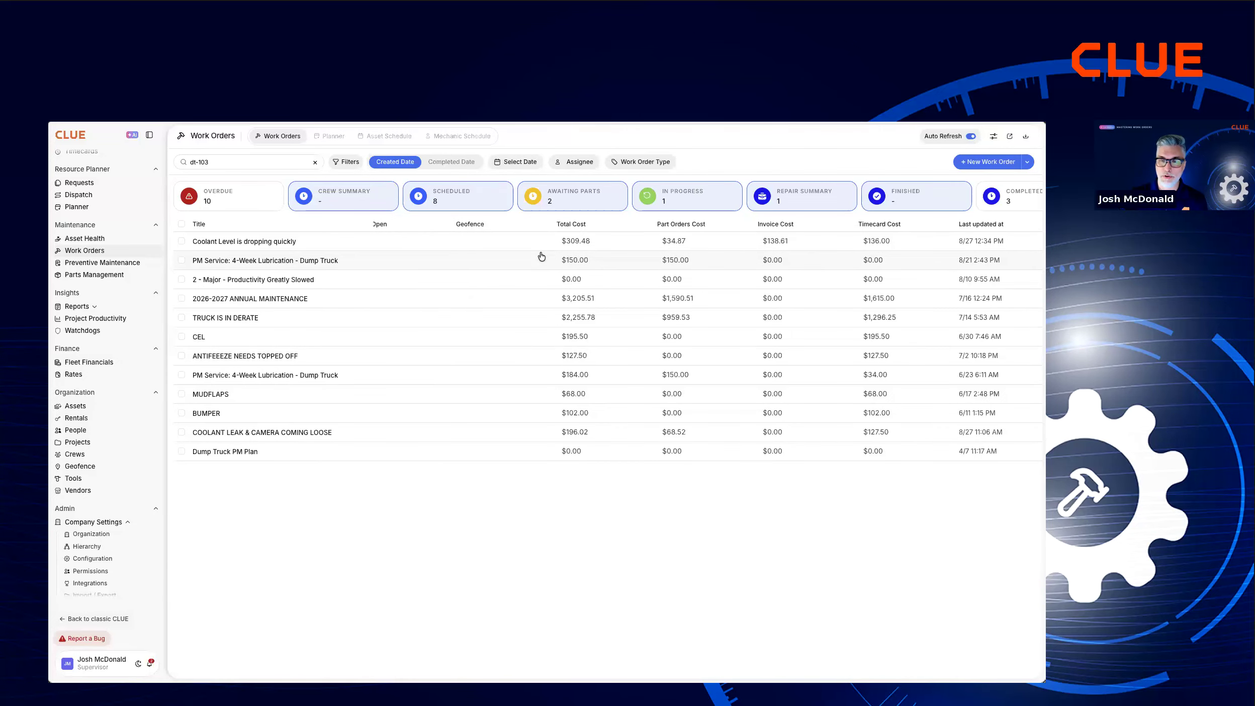
Review the available work order columns in Table Settings and close it without saving.
{"action": "left_click", "coordinate": [993, 138]}
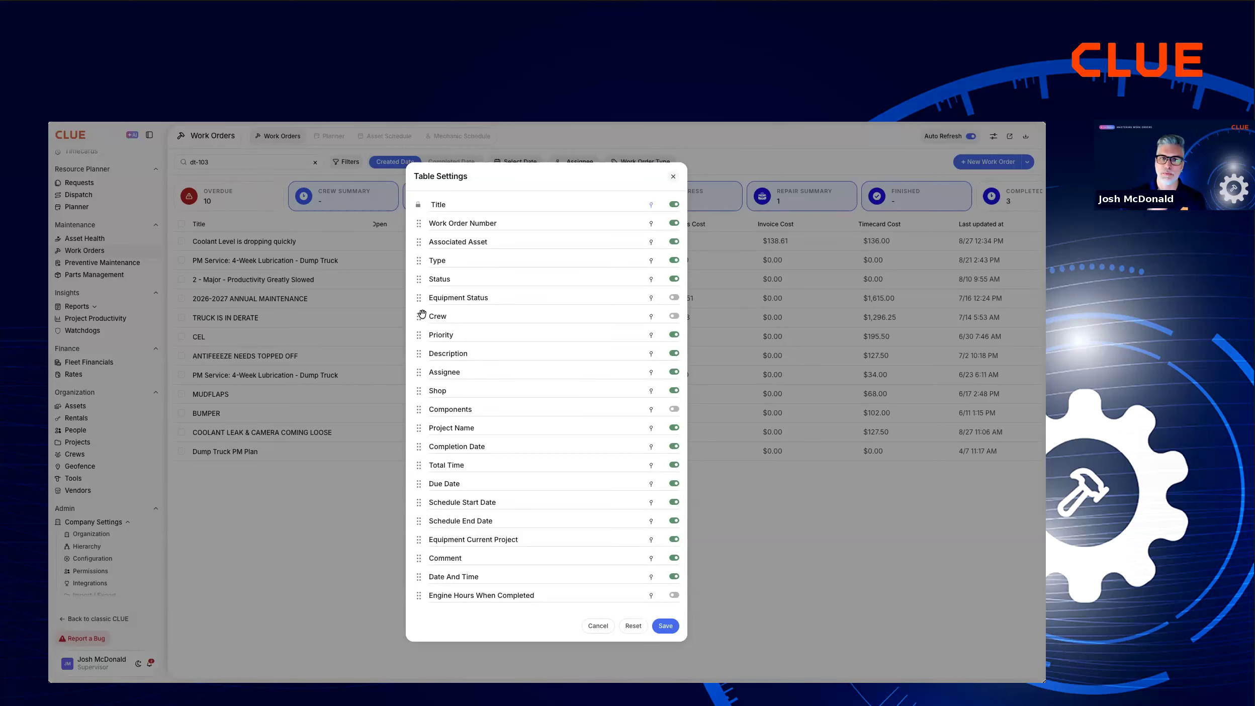
{"action": "left_click", "coordinate": [598, 626]}
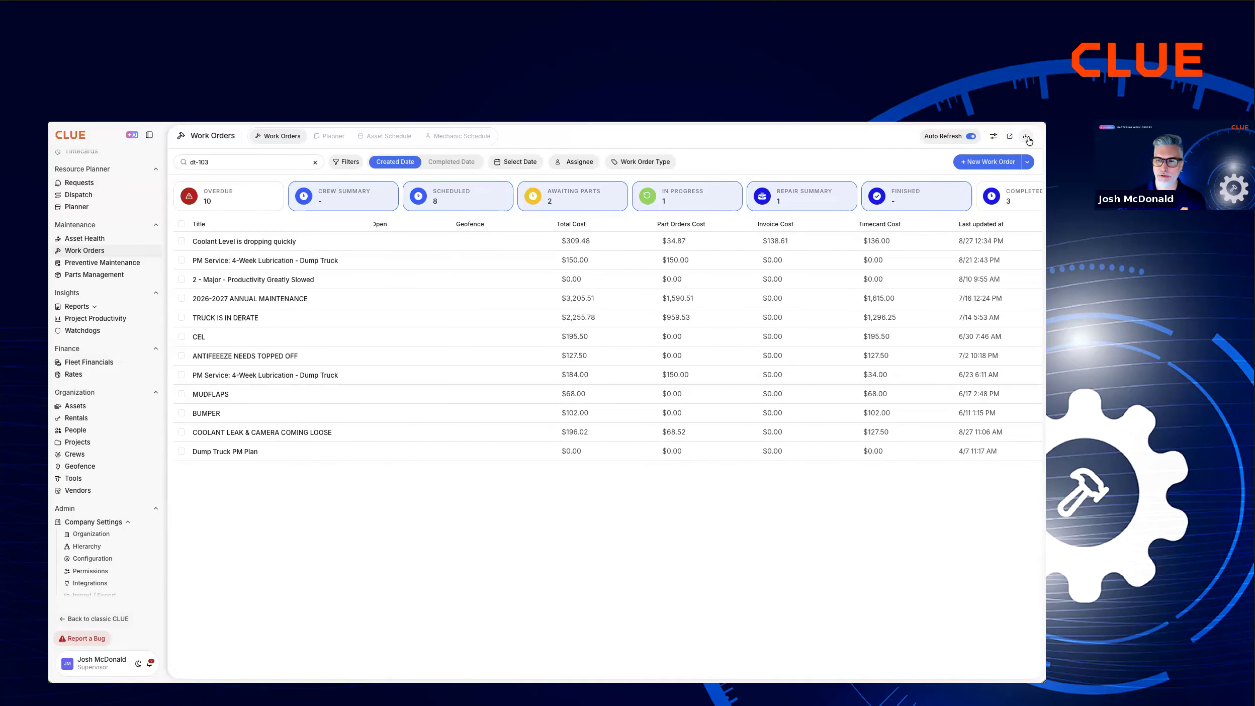
{"action": "scroll", "coordinate": [473, 356], "scroll_direction": "left", "scroll_amount": 10}
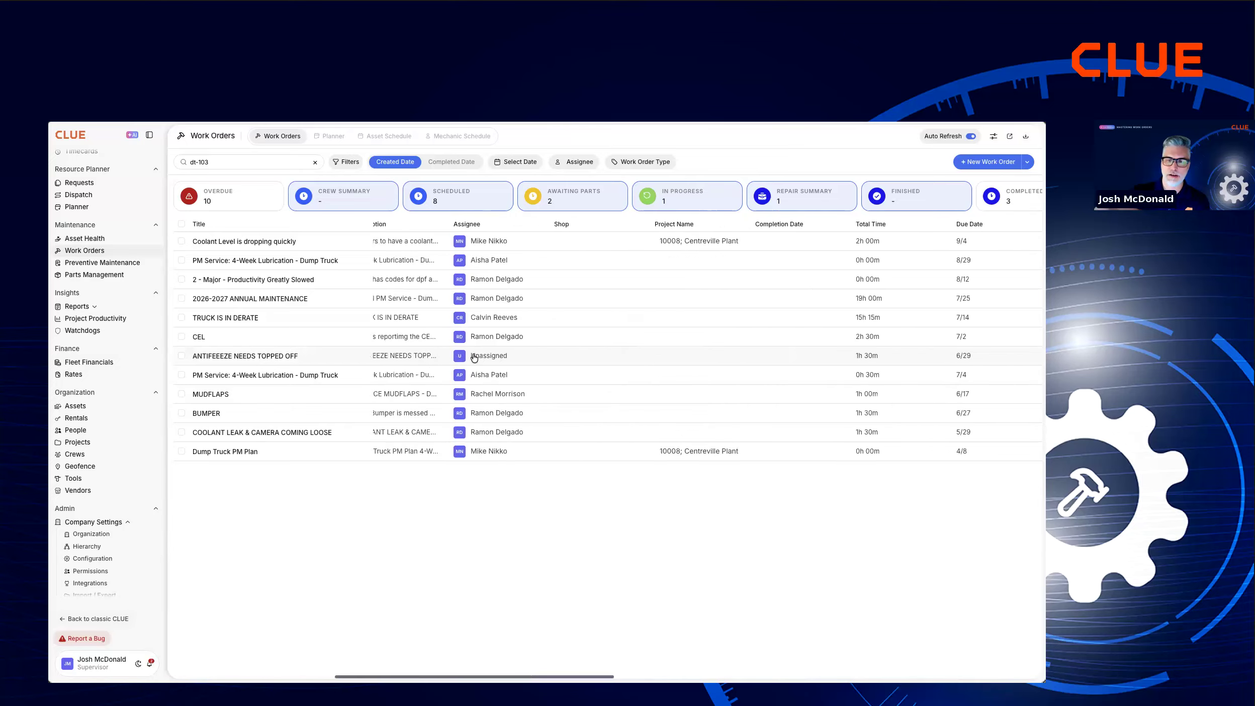
{"action": "scroll", "coordinate": [473, 358], "scroll_direction": "left", "scroll_amount": 6}
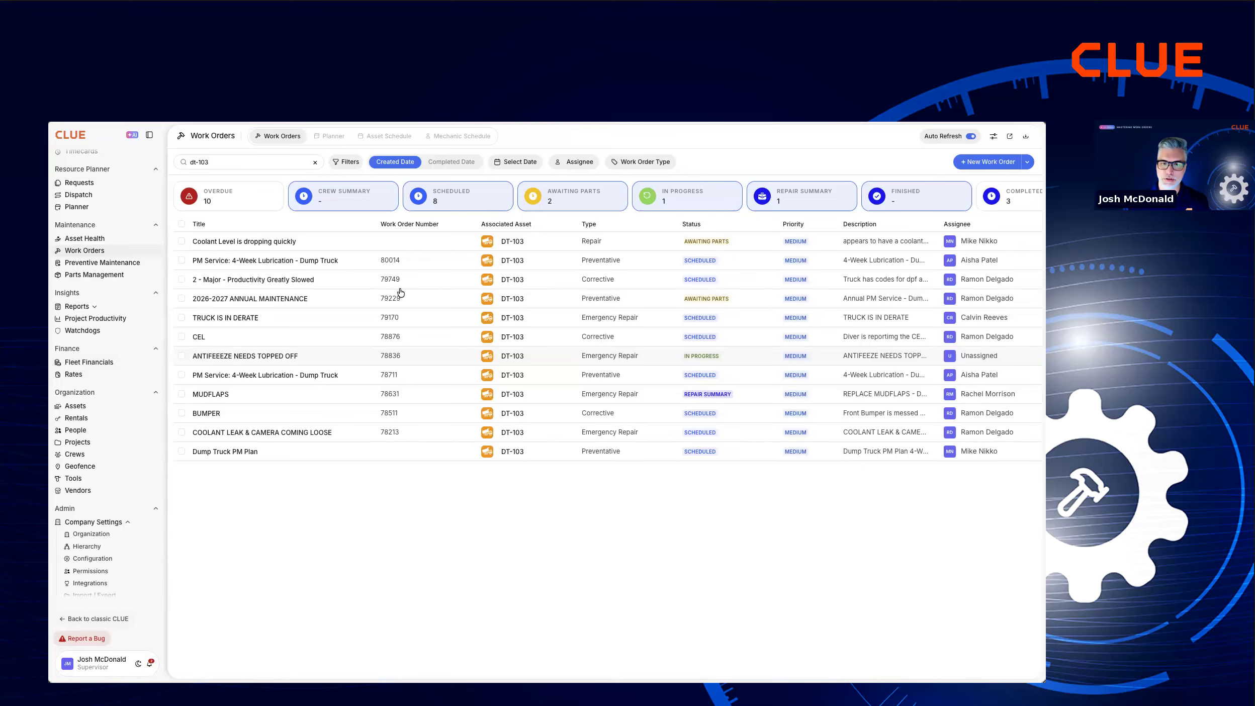
Filter the DT-103 work orders by the components Coolant Loss and Coolant Leak.
{"action": "left_click", "coordinate": [353, 162]}
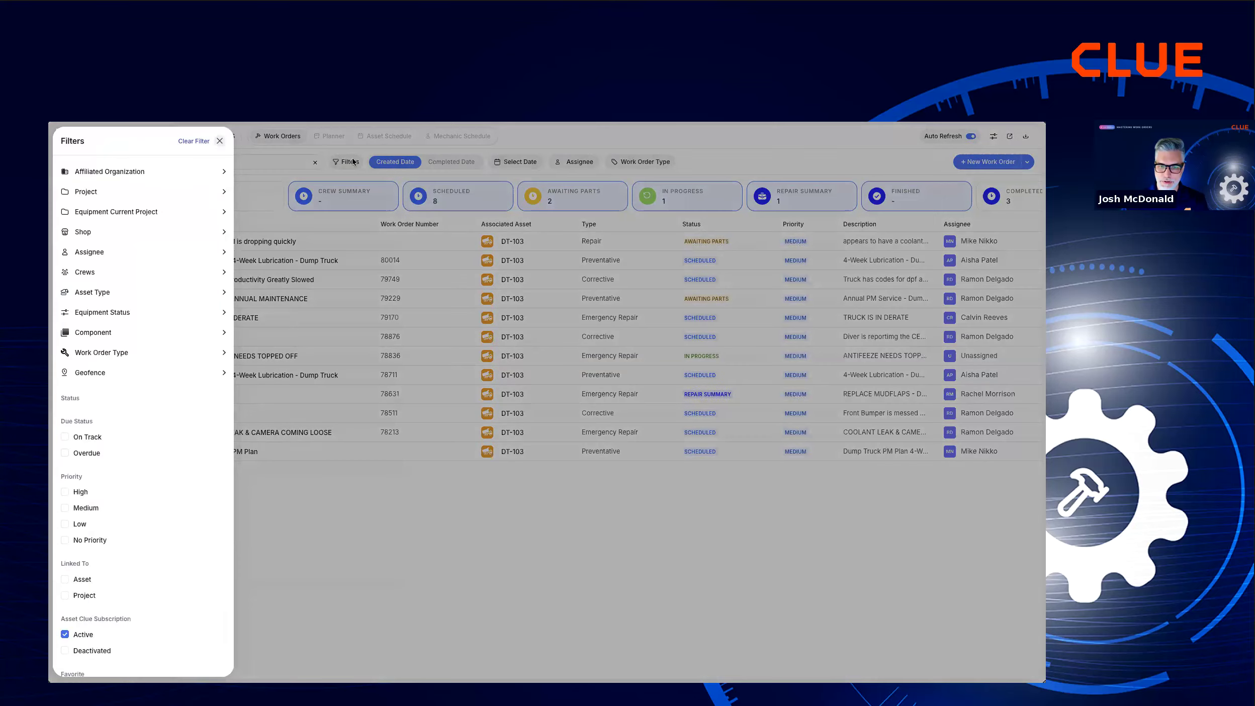
{"action": "left_click", "coordinate": [100, 334]}
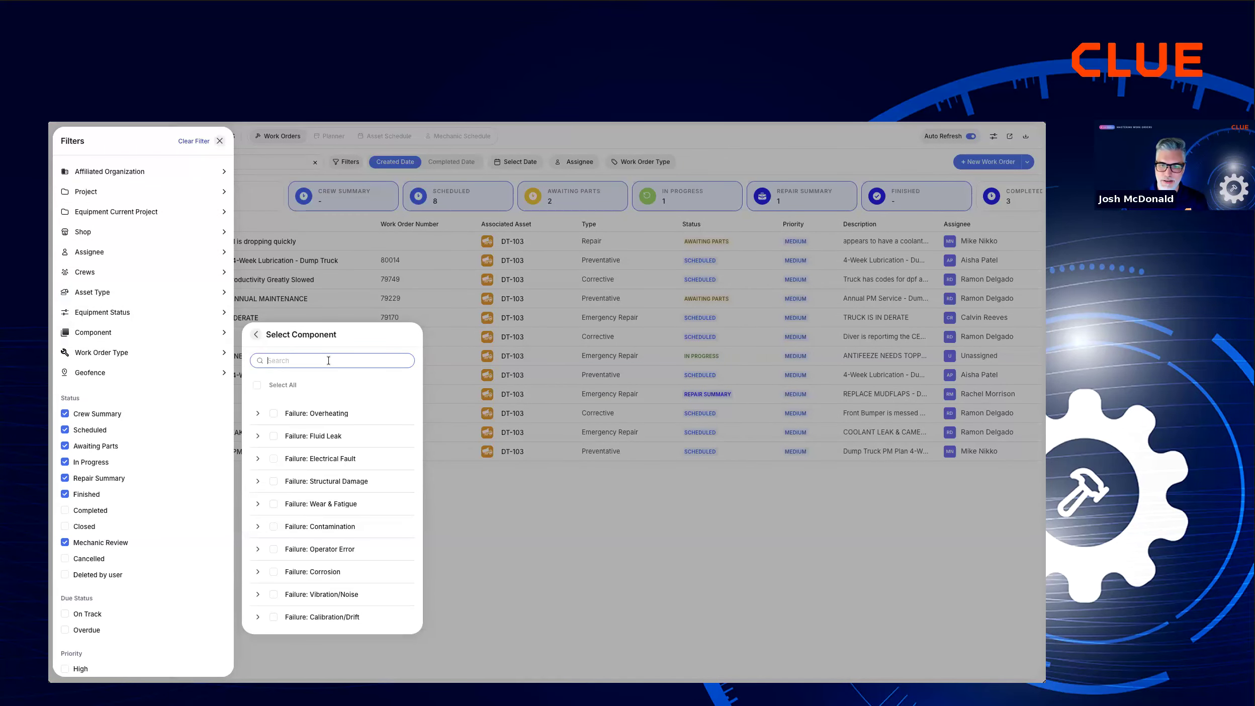
{"action": "type", "text": "cool"}
{"action": "left_click", "coordinate": [312, 435]}
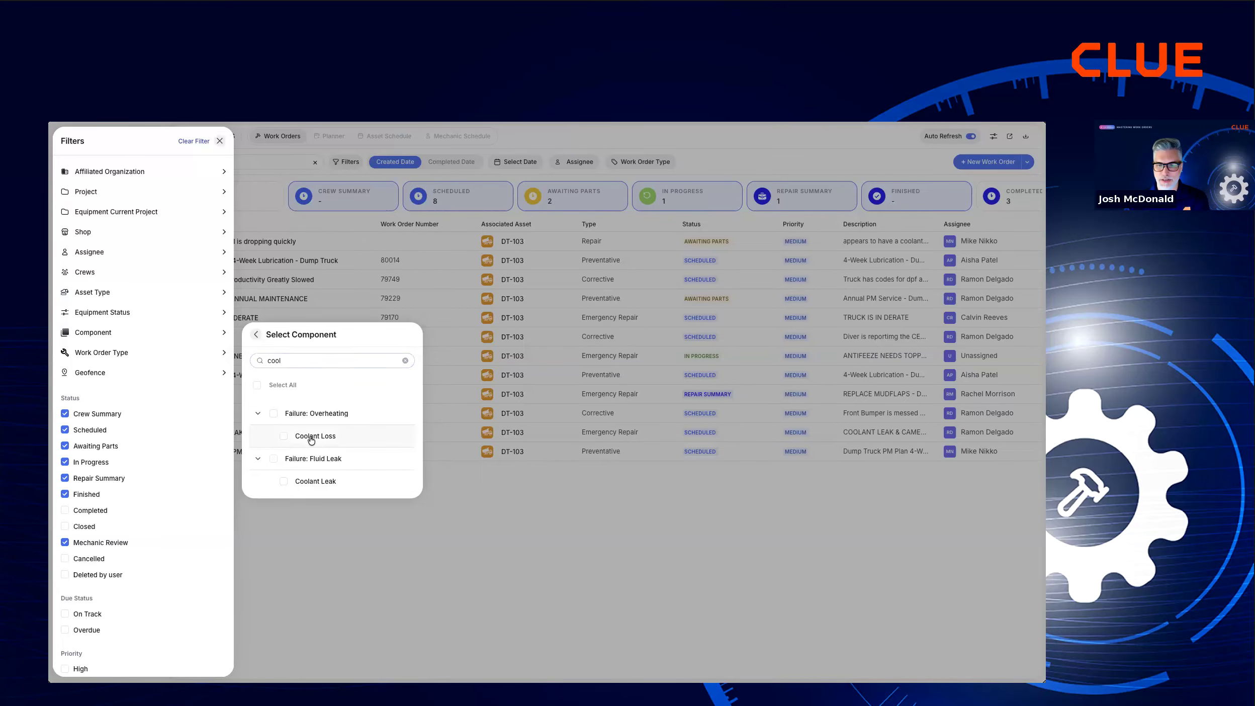
{"action": "left_click", "coordinate": [310, 480]}
{"action": "left_click", "coordinate": [418, 541]}
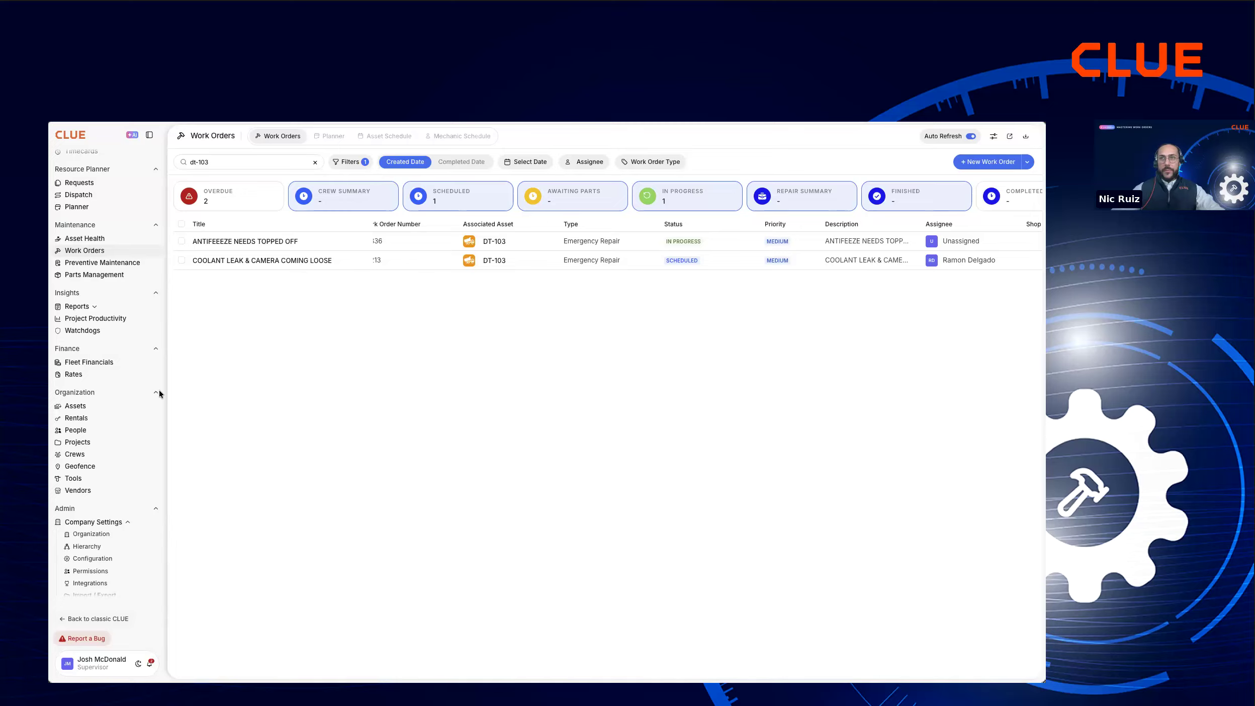
Mark the "ANTIFEEEZE NEEDS TOPPED OFF" work order as a favorite and view the favorites-only option in the filters.
{"action": "left_click", "coordinate": [323, 243]}
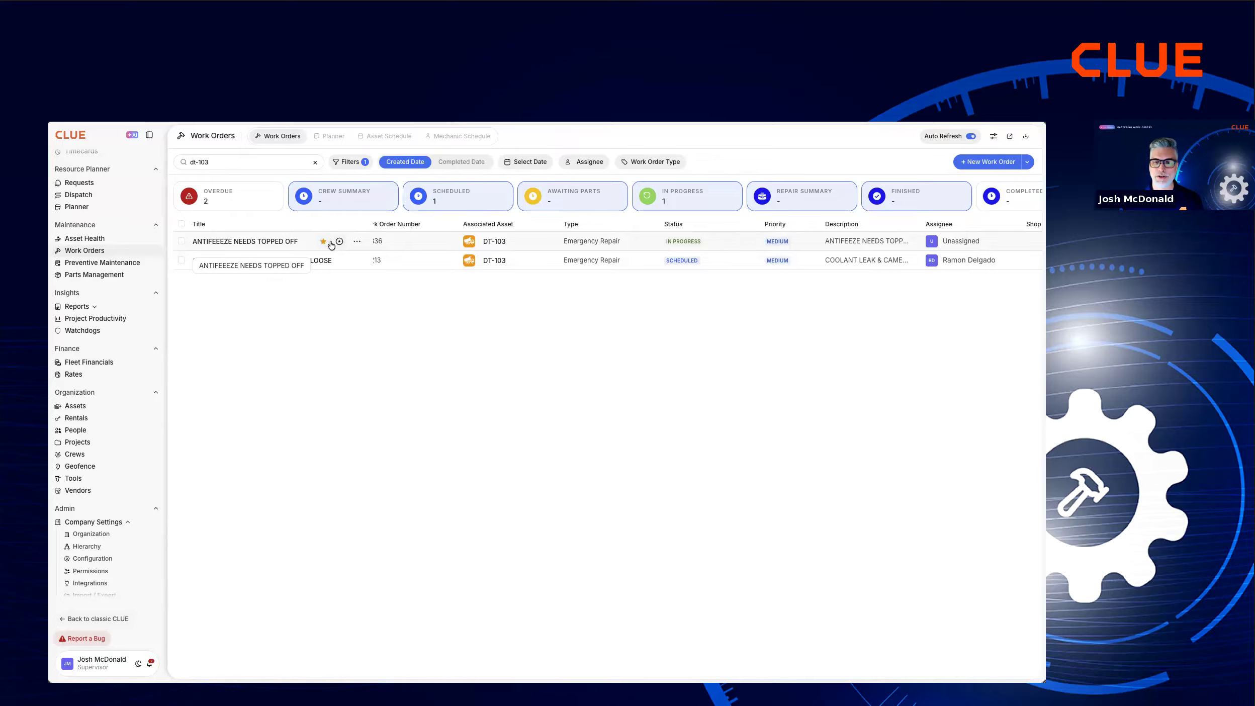
{"action": "left_click", "coordinate": [346, 162]}
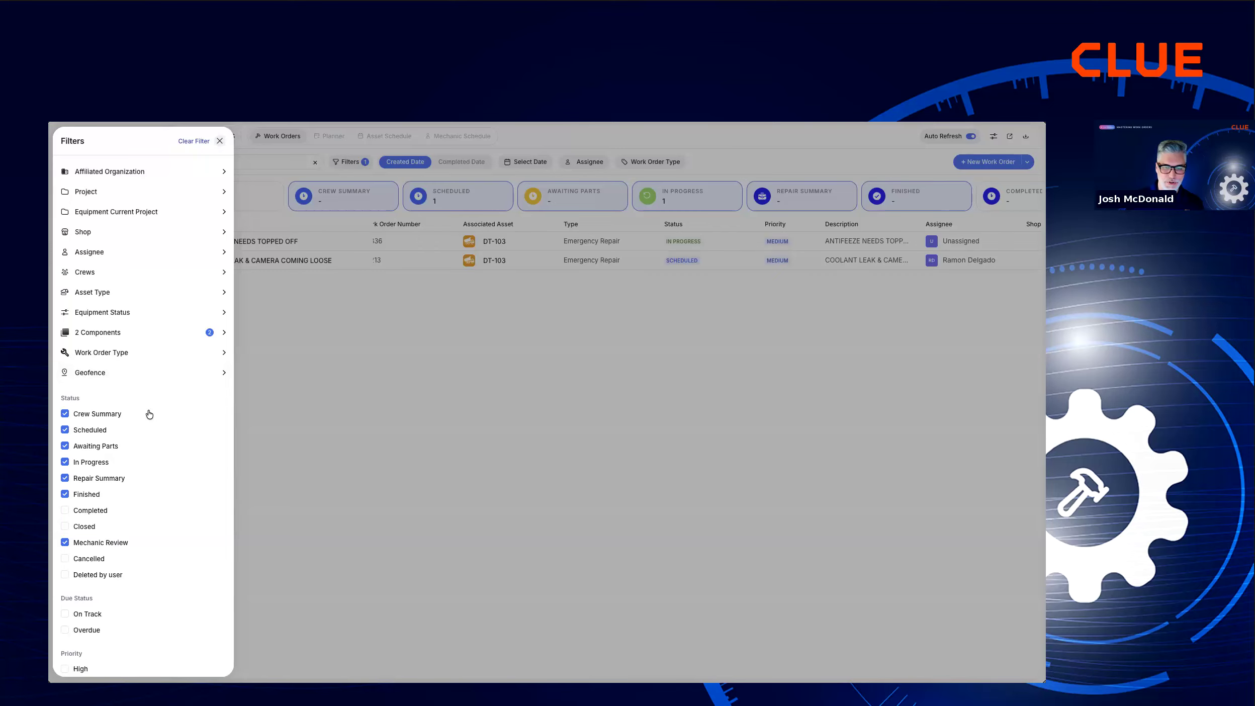
{"action": "scroll", "coordinate": [150, 414], "scroll_direction": "down", "scroll_amount": 5}
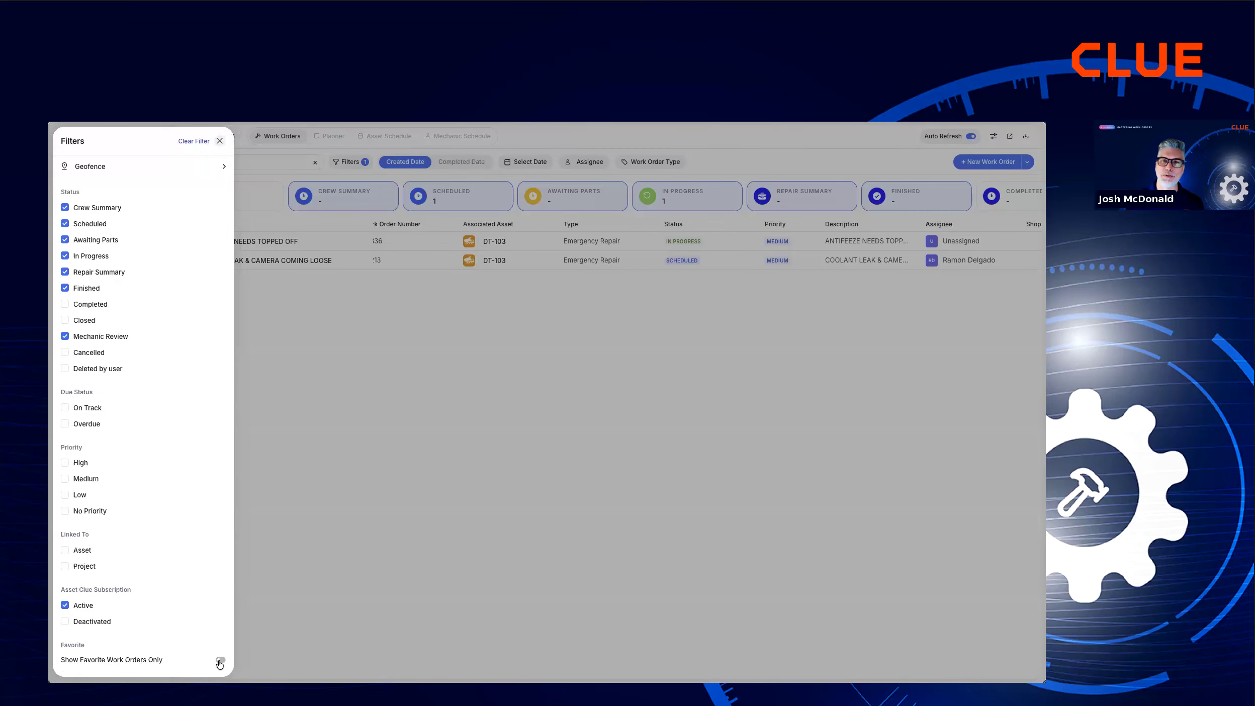
{"action": "left_click", "coordinate": [354, 595]}
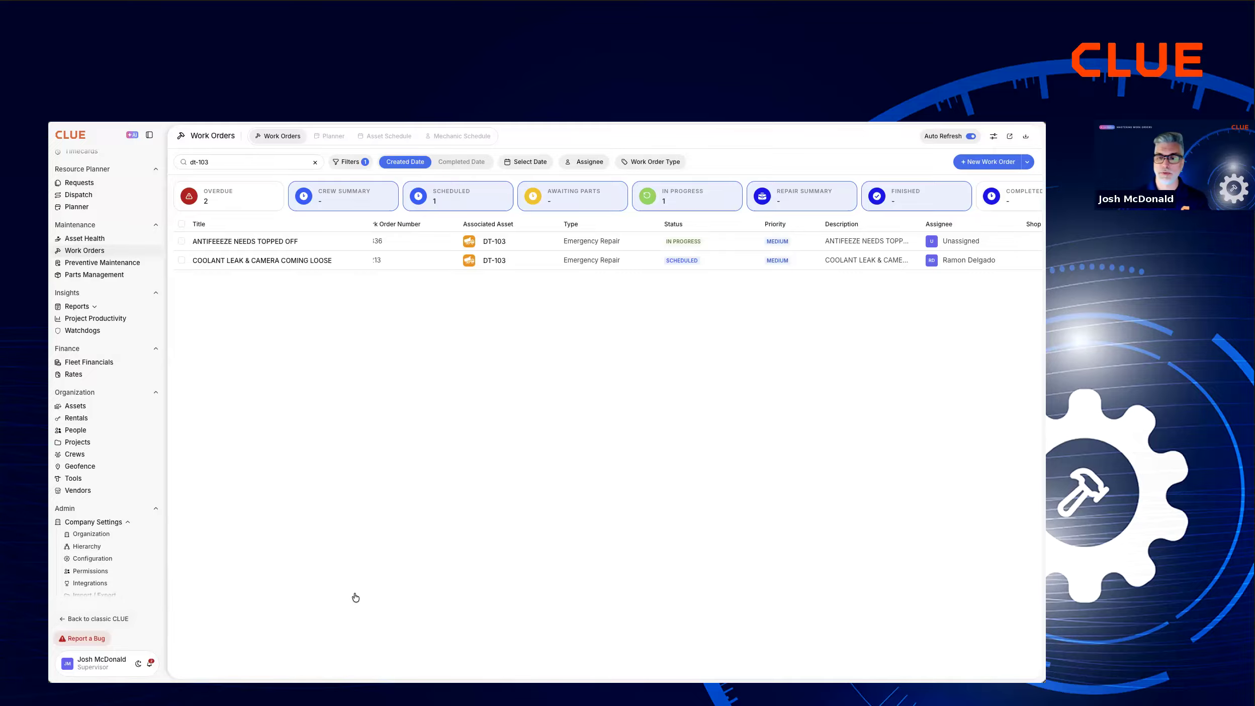
Clear the dt-103 search and reset the component filter to list work orders for all assets.
{"action": "left_click", "coordinate": [316, 163]}
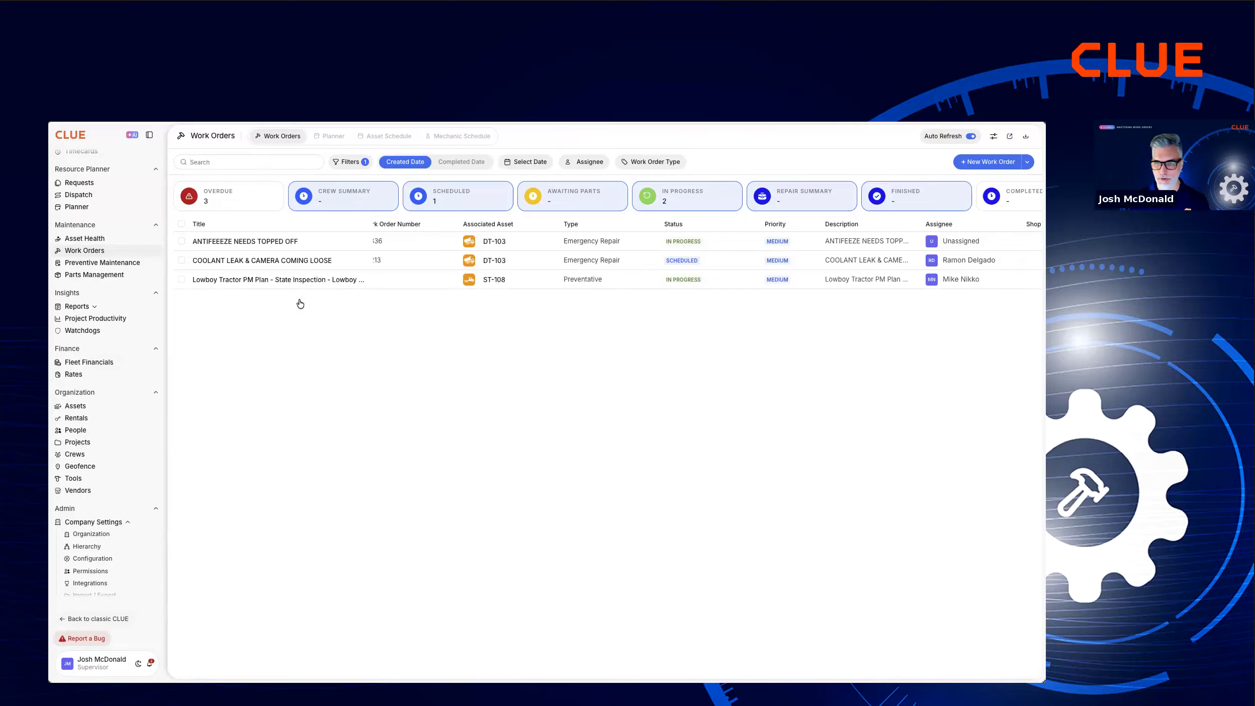
{"action": "left_click", "coordinate": [347, 161]}
{"action": "scroll", "coordinate": [196, 552], "scroll_direction": "down", "scroll_amount": 5}
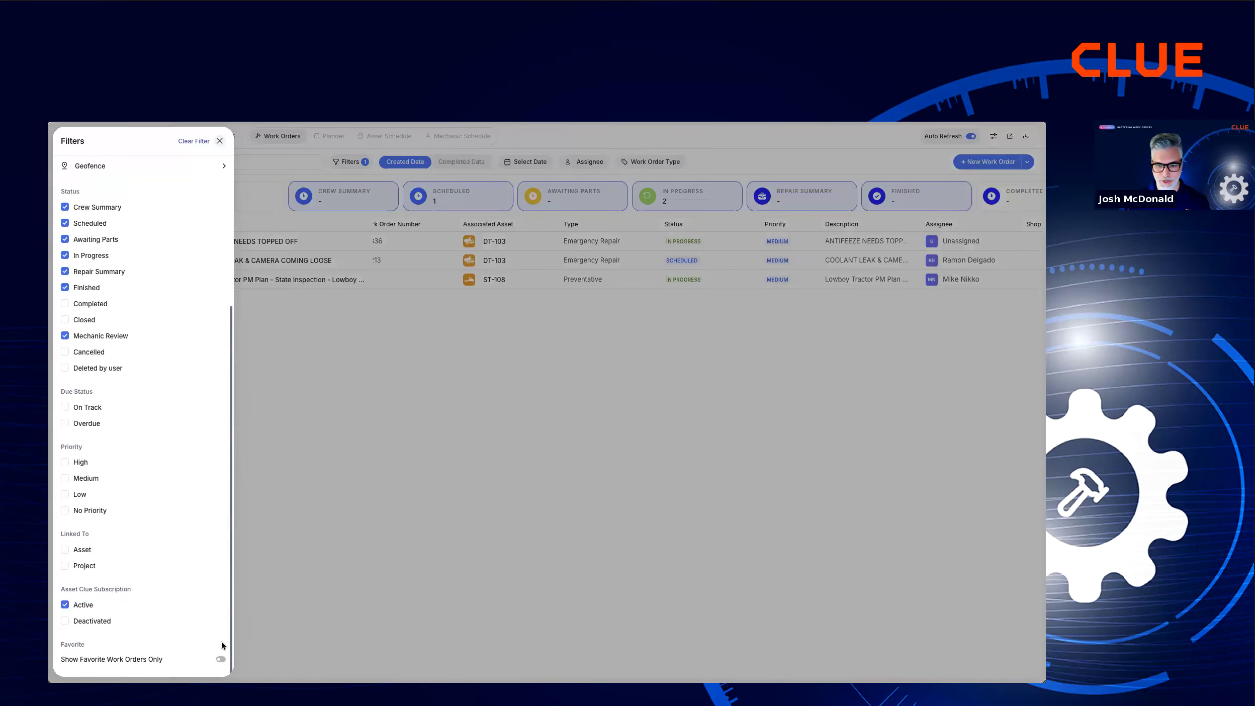
{"action": "scroll", "coordinate": [207, 628], "scroll_direction": "up", "scroll_amount": 5}
{"action": "left_click", "coordinate": [202, 463]}
{"action": "left_click", "coordinate": [184, 143]}
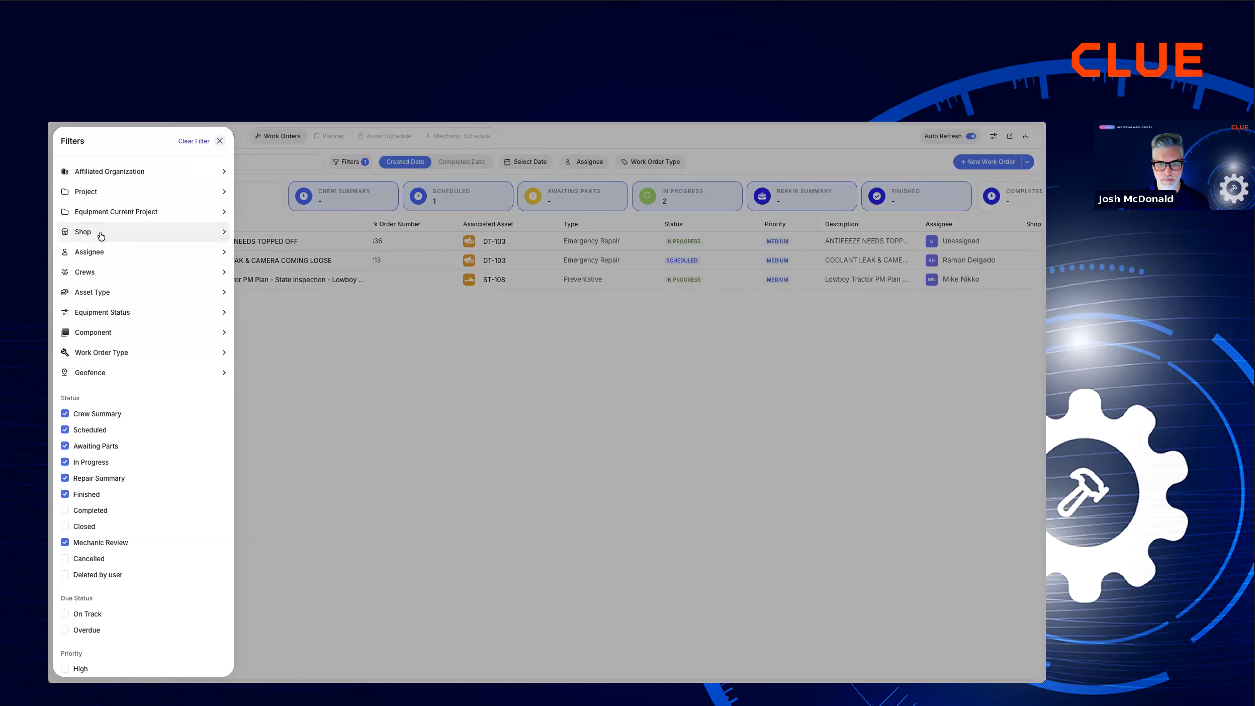
Filter the work orders by the Preventative work order type.
{"action": "left_click", "coordinate": [111, 351]}
{"action": "left_click", "coordinate": [279, 414]}
{"action": "left_click", "coordinate": [563, 447]}
{"action": "left_click", "coordinate": [598, 465]}
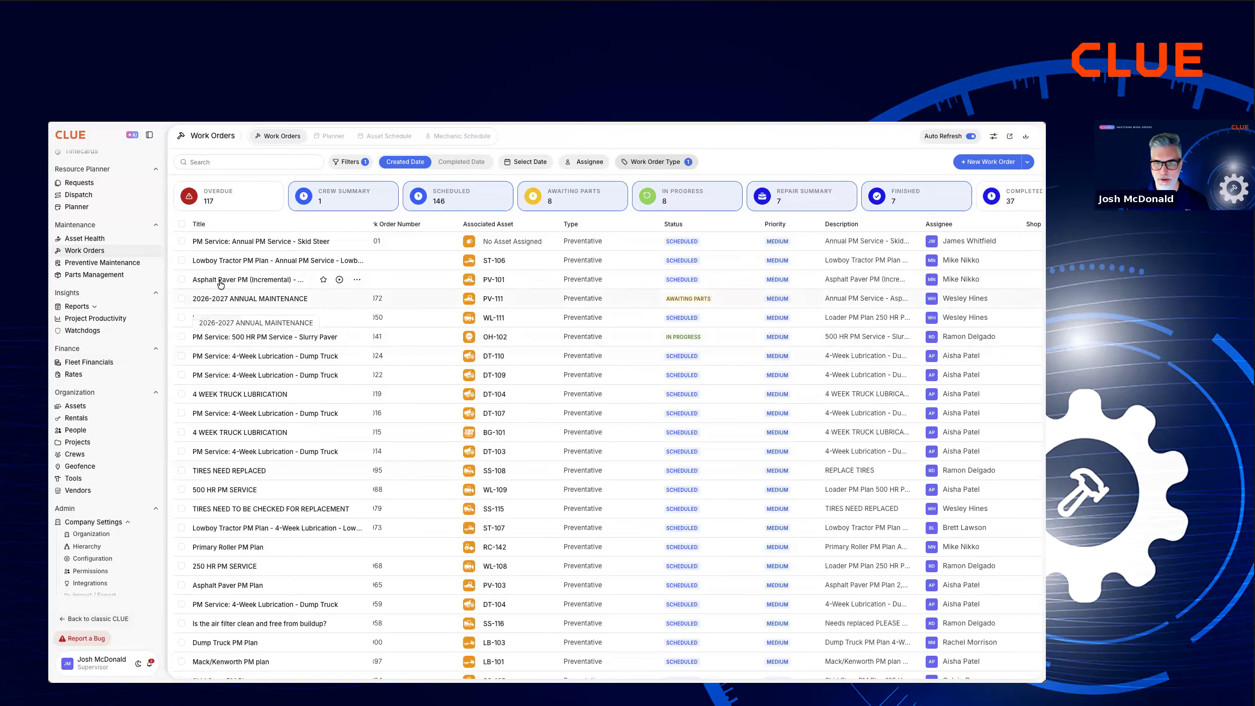
Reassign the PM Service: 500 HR PM Service - Slurry Paver work order for OH-102 to the vendor BELTSVILLE CONSTRUCTION SUPPLY and save.
{"action": "left_click", "coordinate": [236, 337]}
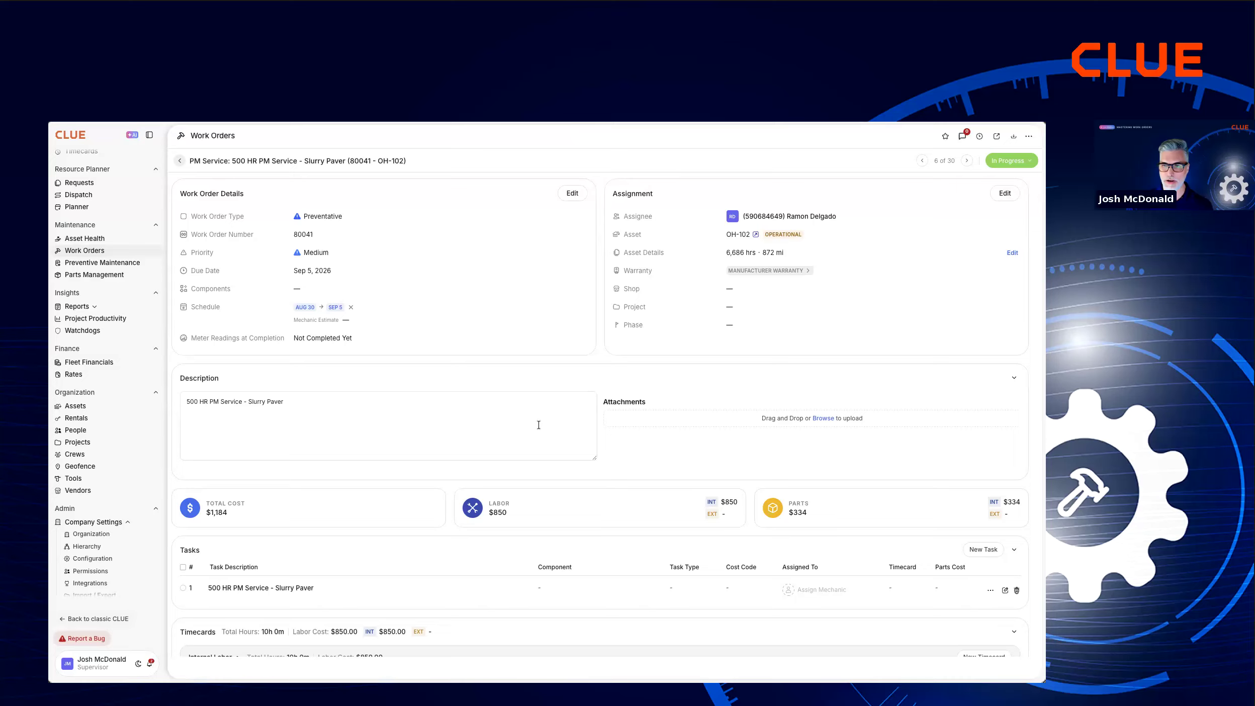
{"action": "left_click", "coordinate": [1003, 196]}
{"action": "left_click", "coordinate": [769, 217]}
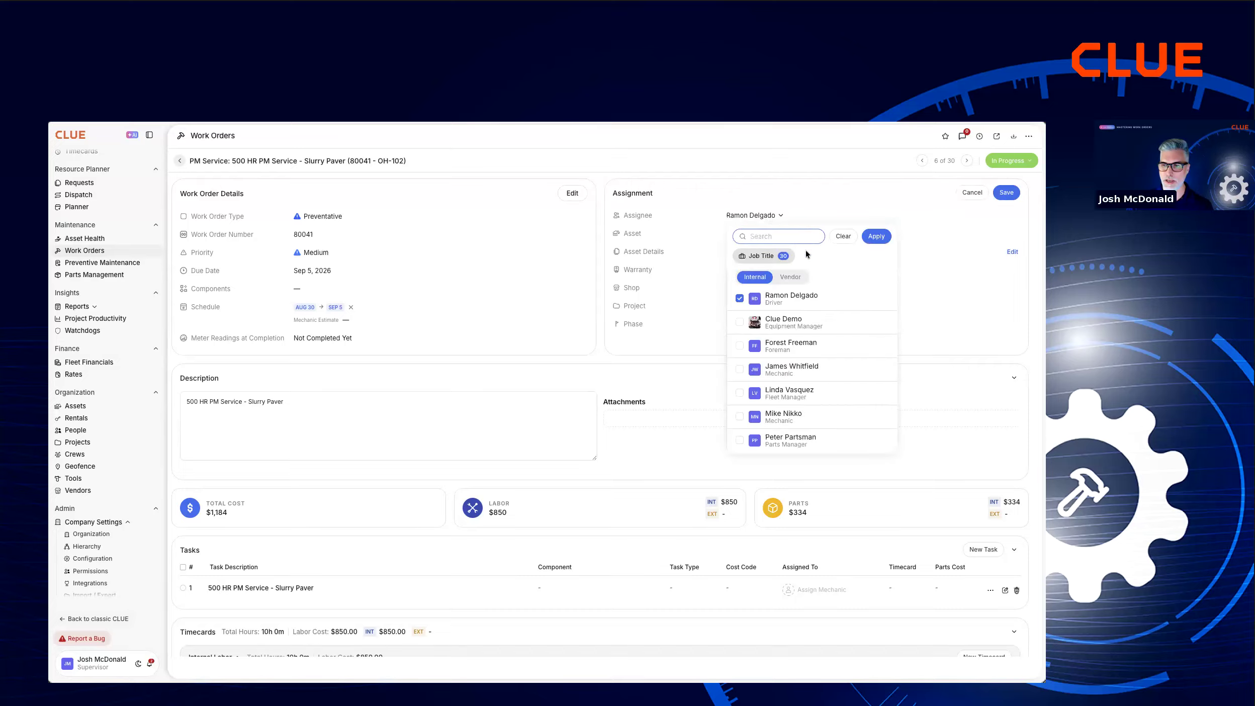
{"action": "left_click", "coordinate": [793, 276]}
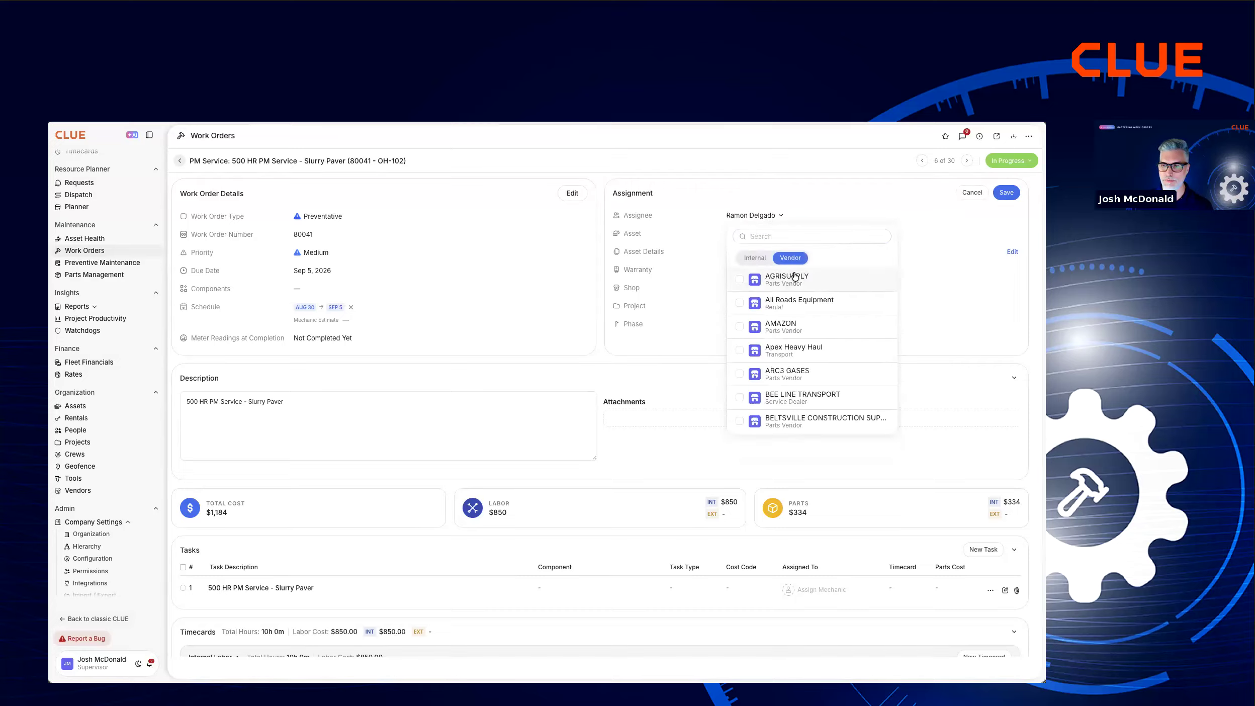
{"action": "left_click", "coordinate": [789, 422]}
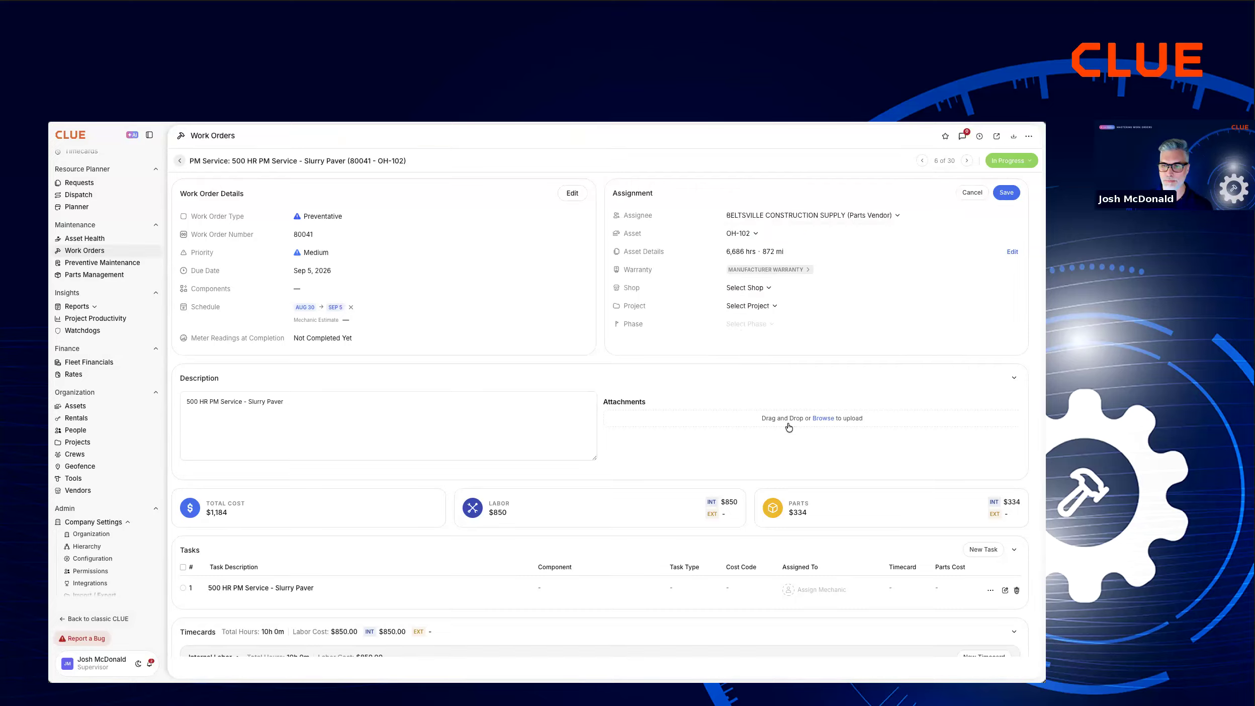
{"action": "left_click", "coordinate": [550, 431]}
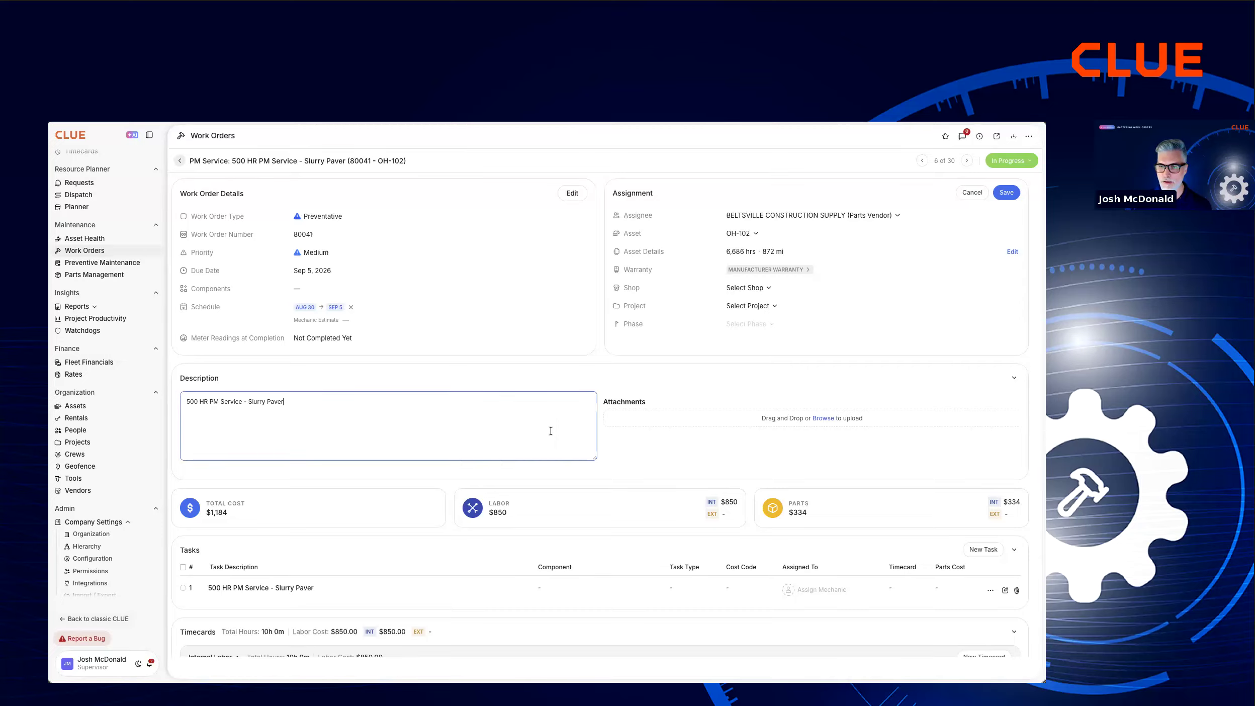
{"action": "left_click", "coordinate": [1010, 191]}
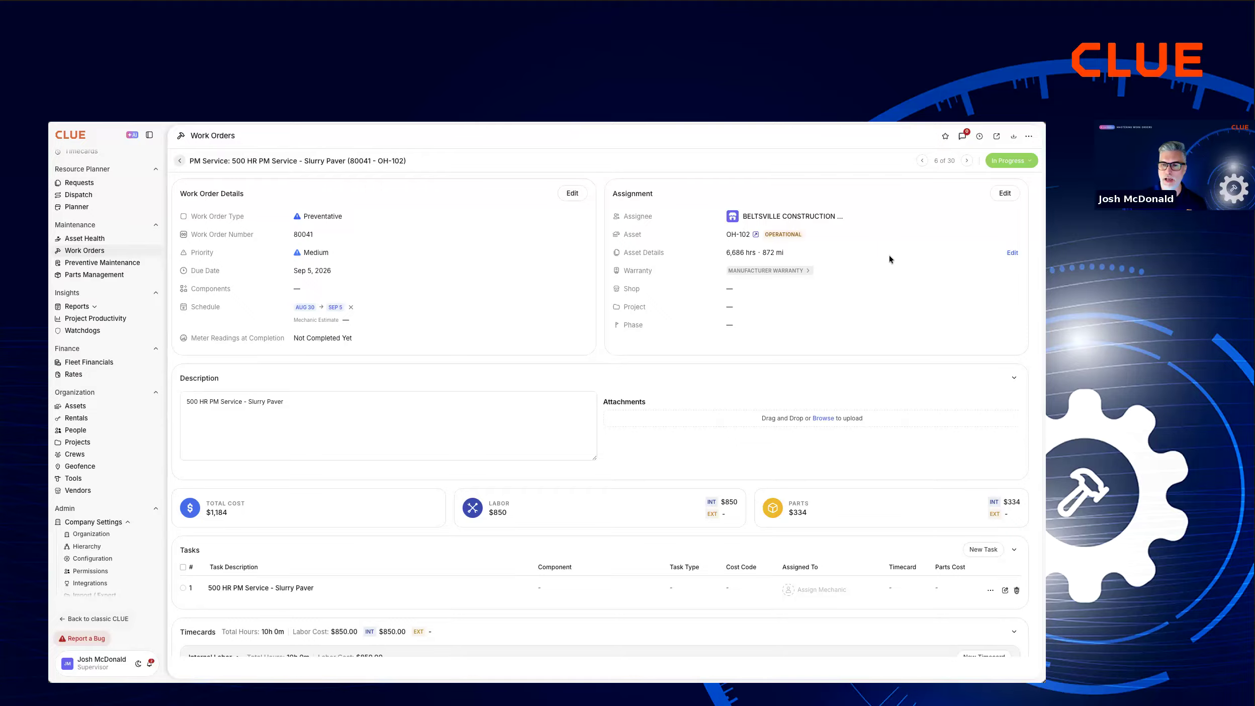
Set the slurry paver work order's status to Completed, accepting the linked parts as used, and view its meter readings at completion.
{"action": "left_click", "coordinate": [1014, 161]}
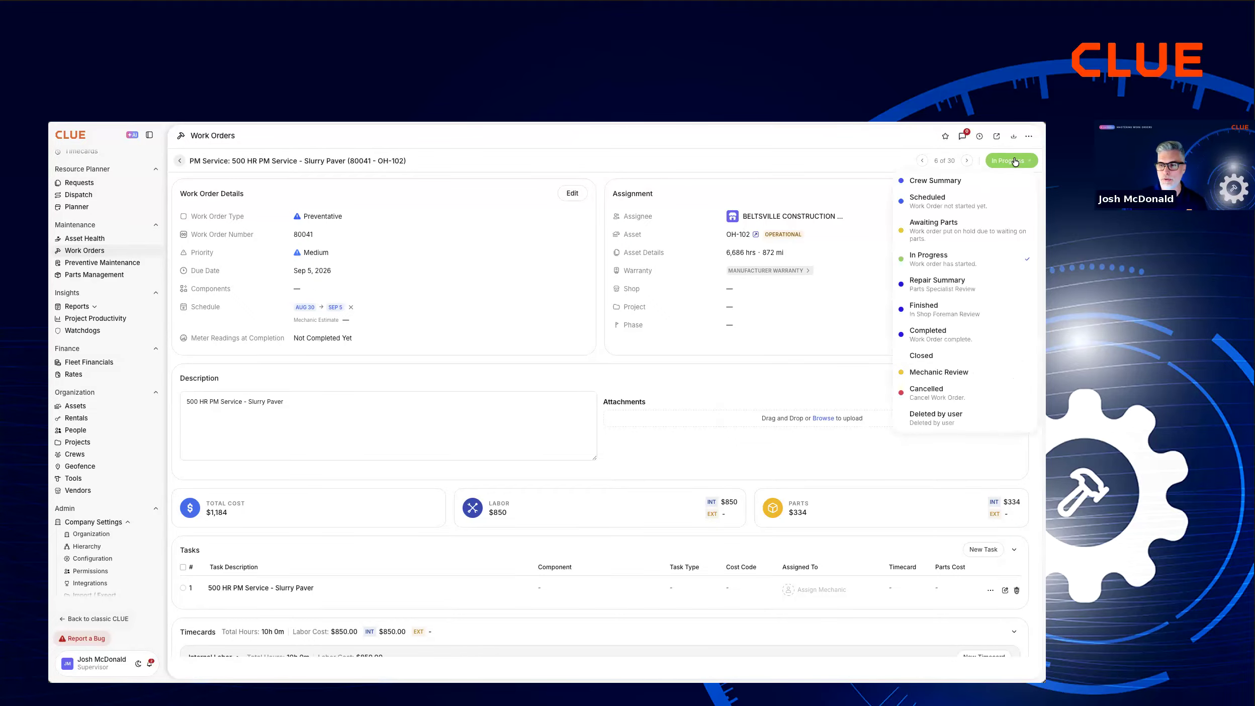
{"action": "left_click", "coordinate": [951, 334]}
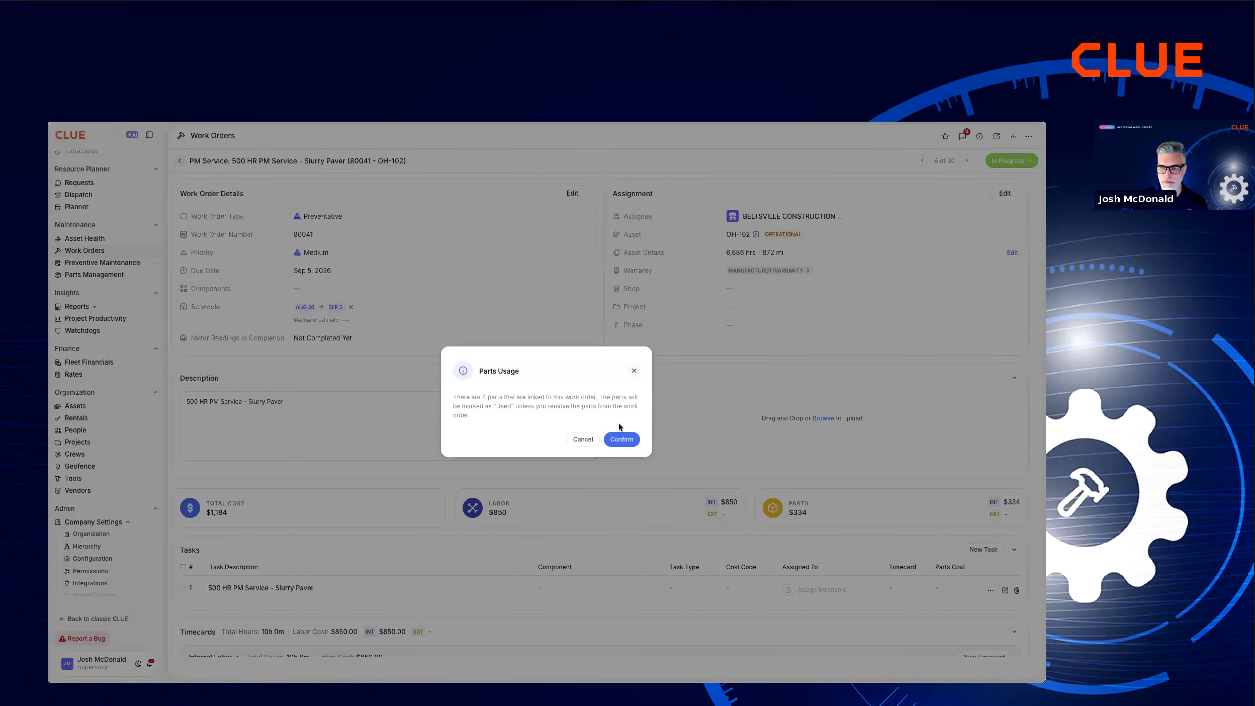
{"action": "left_click", "coordinate": [623, 440]}
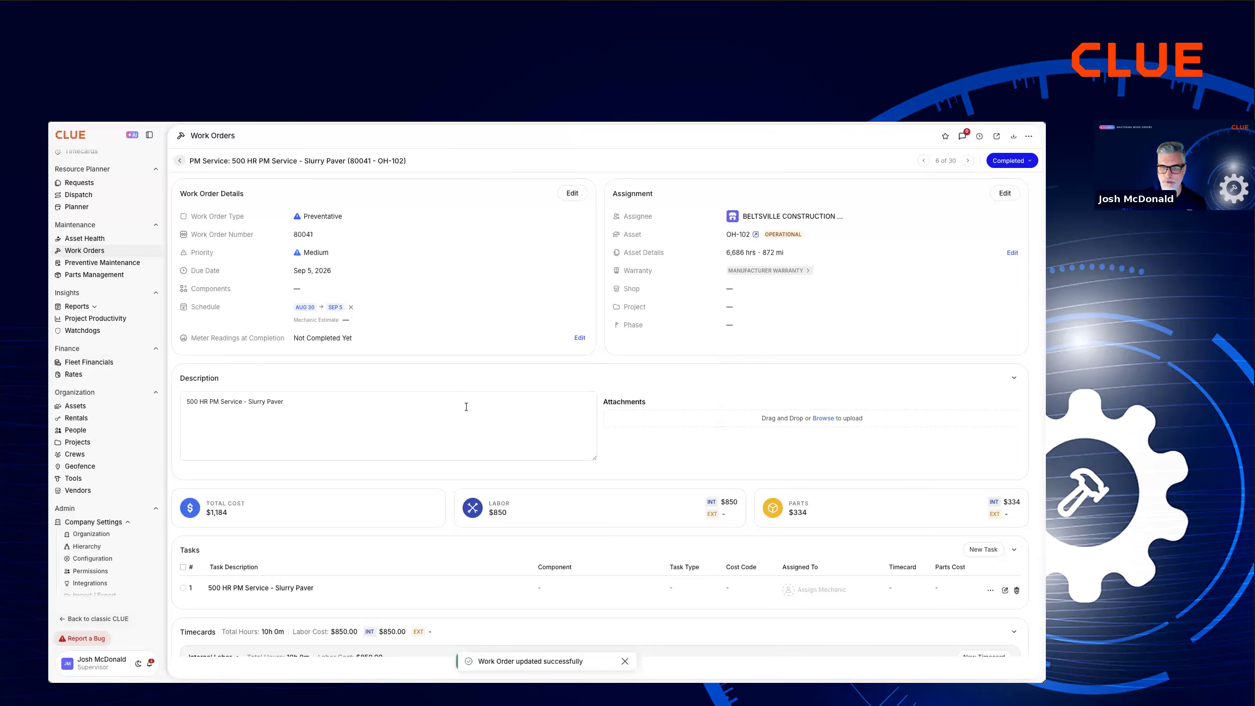
{"action": "left_click", "coordinate": [579, 339]}
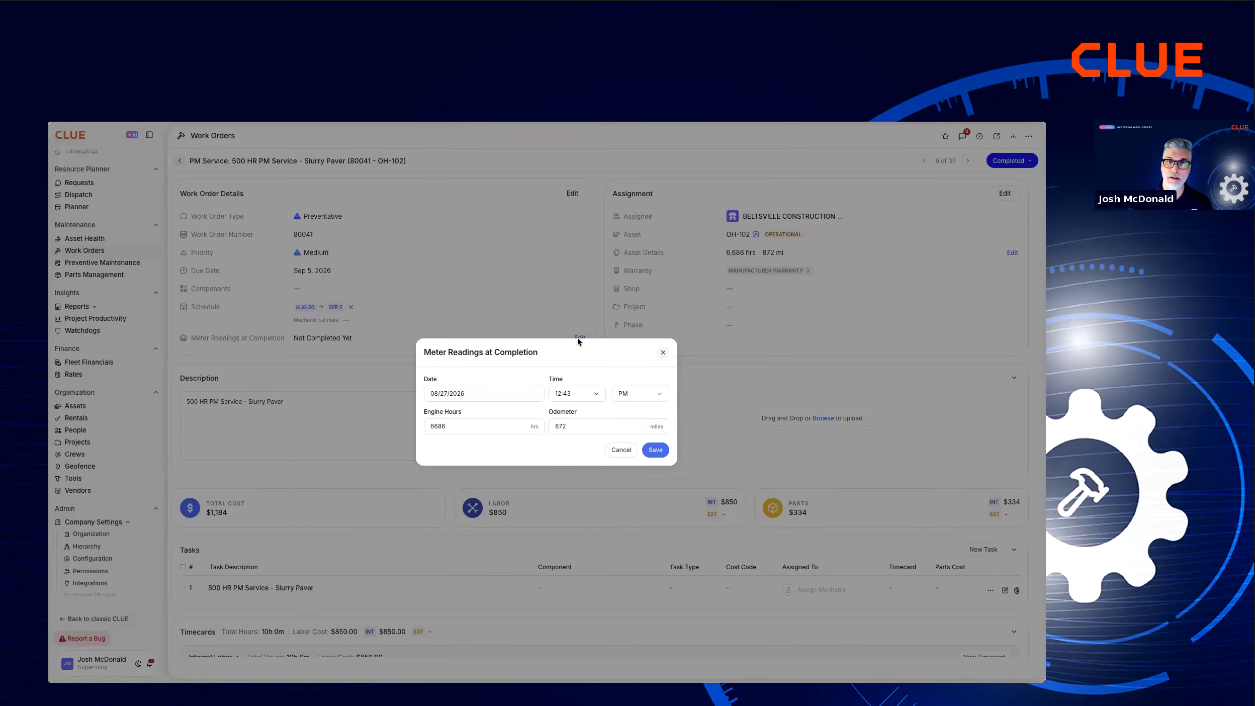
{"action": "left_click", "coordinate": [620, 449]}
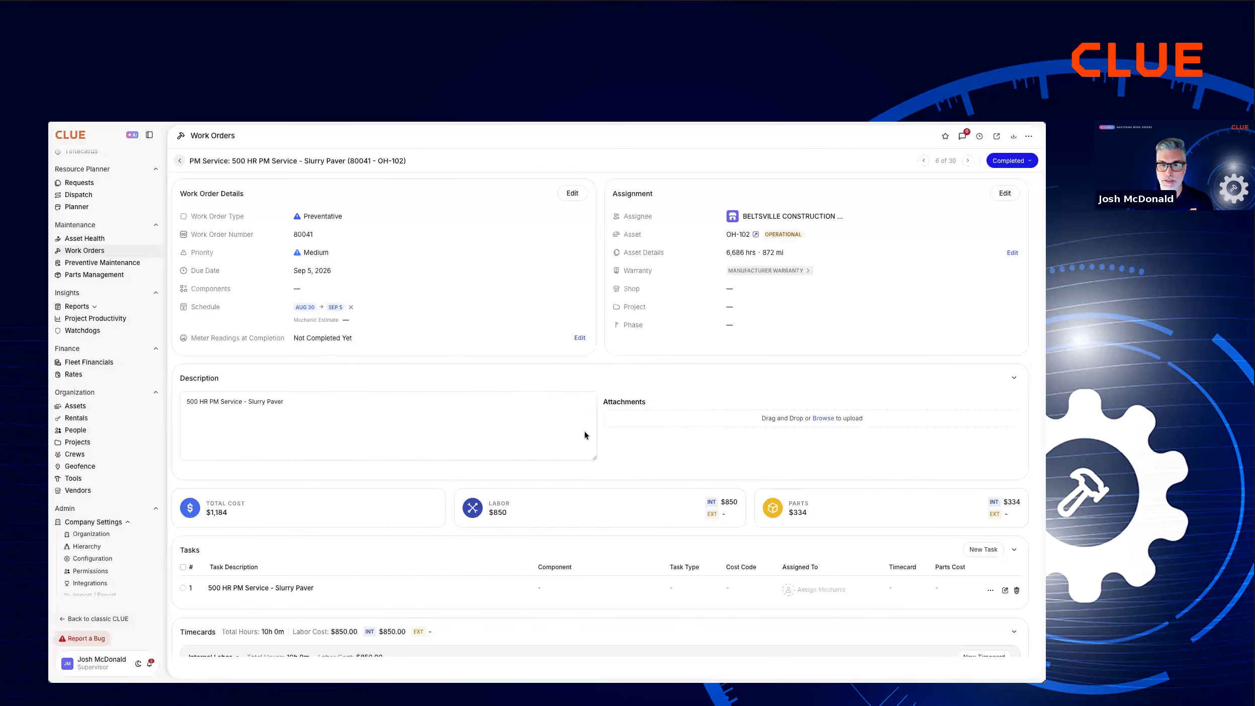
Review asset OH-102's PM services and the last PM record of the 250 HR PM Service - Slurry Paver without changing it.
{"action": "left_click", "coordinate": [736, 234]}
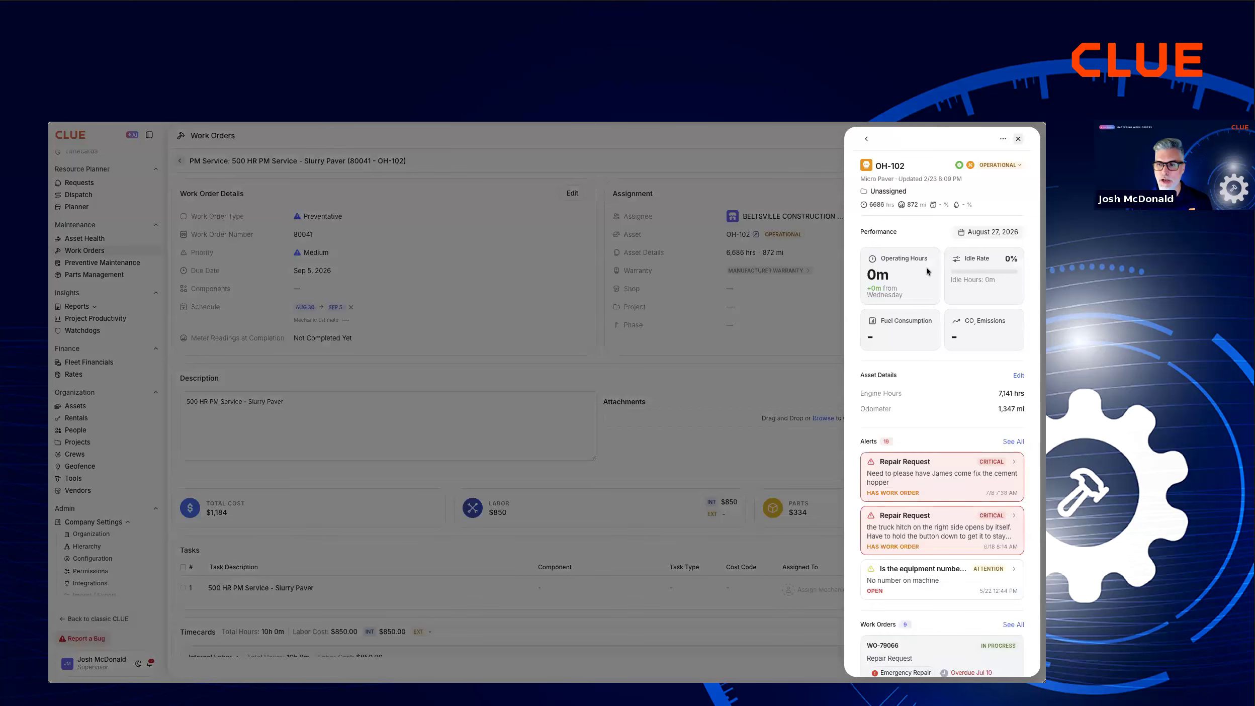
{"action": "left_click", "coordinate": [1003, 139]}
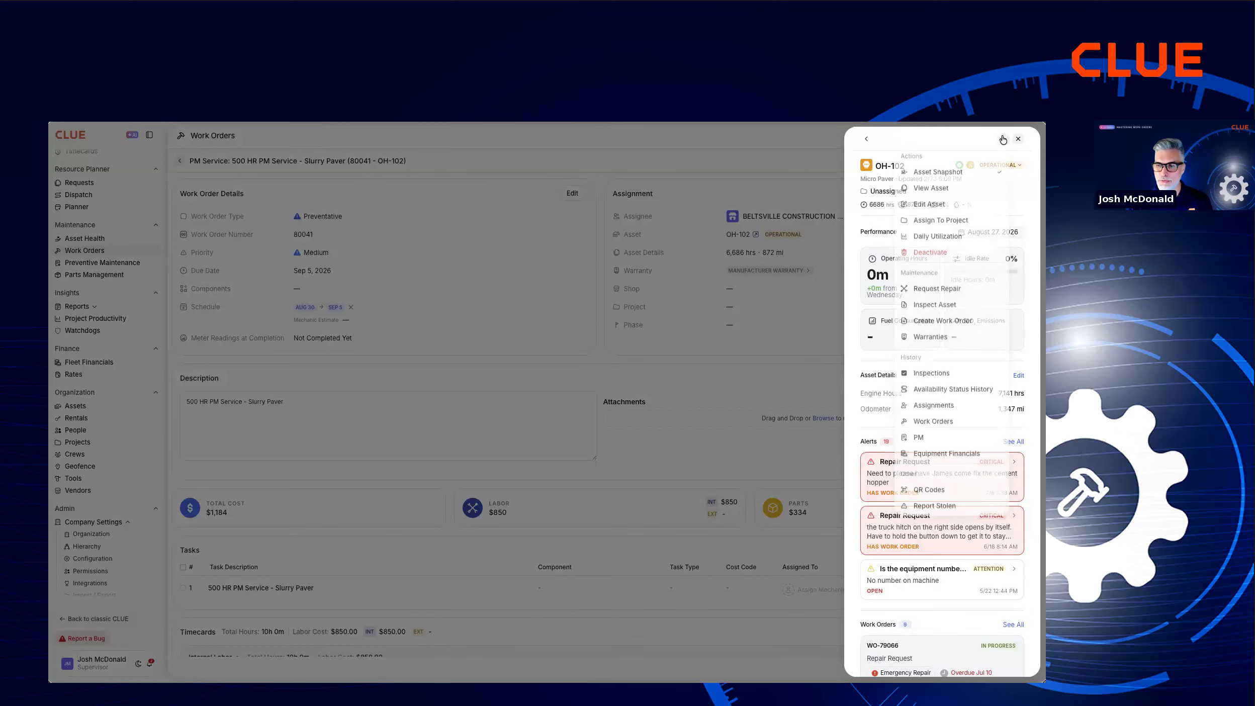
{"action": "left_click", "coordinate": [937, 437]}
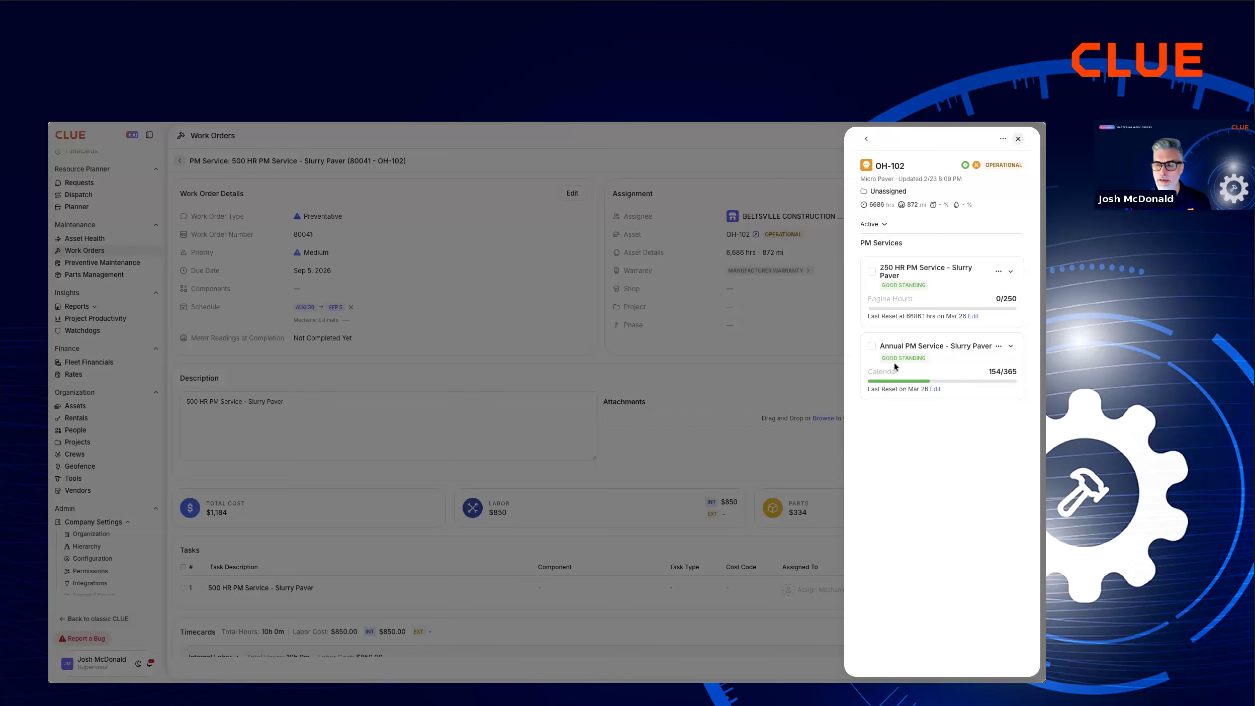
{"action": "left_click", "coordinate": [974, 317]}
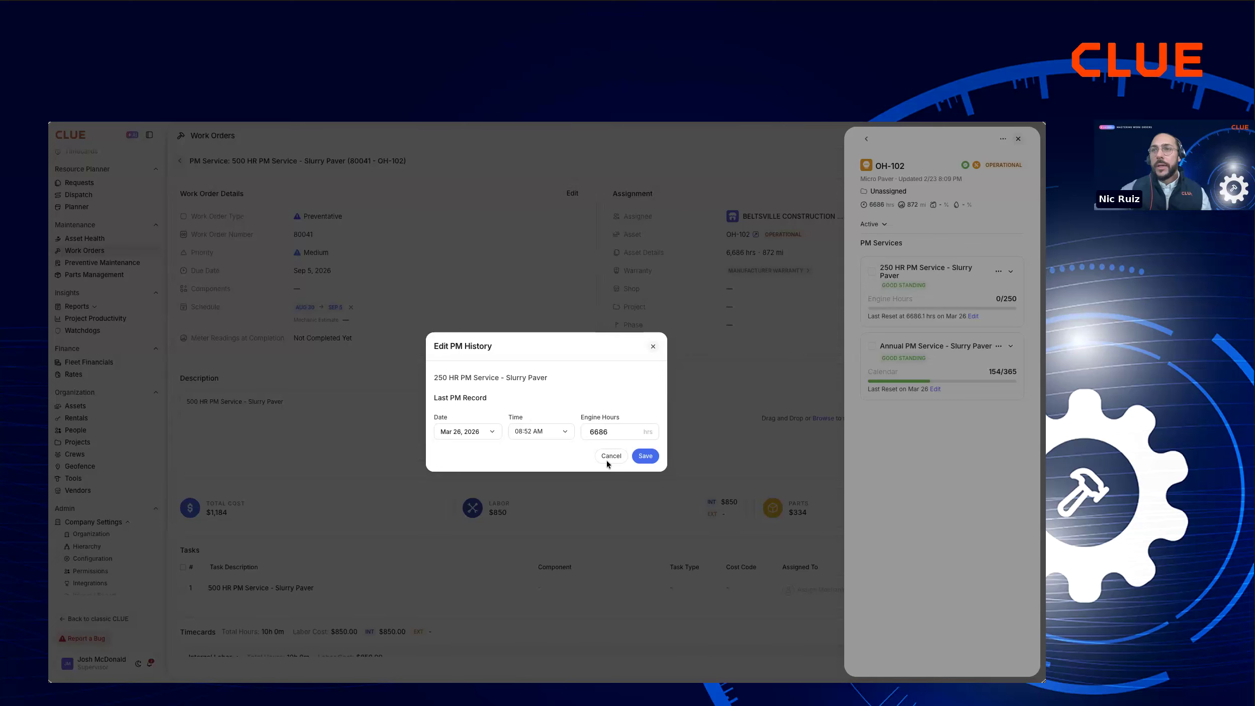
{"action": "left_click", "coordinate": [609, 456]}
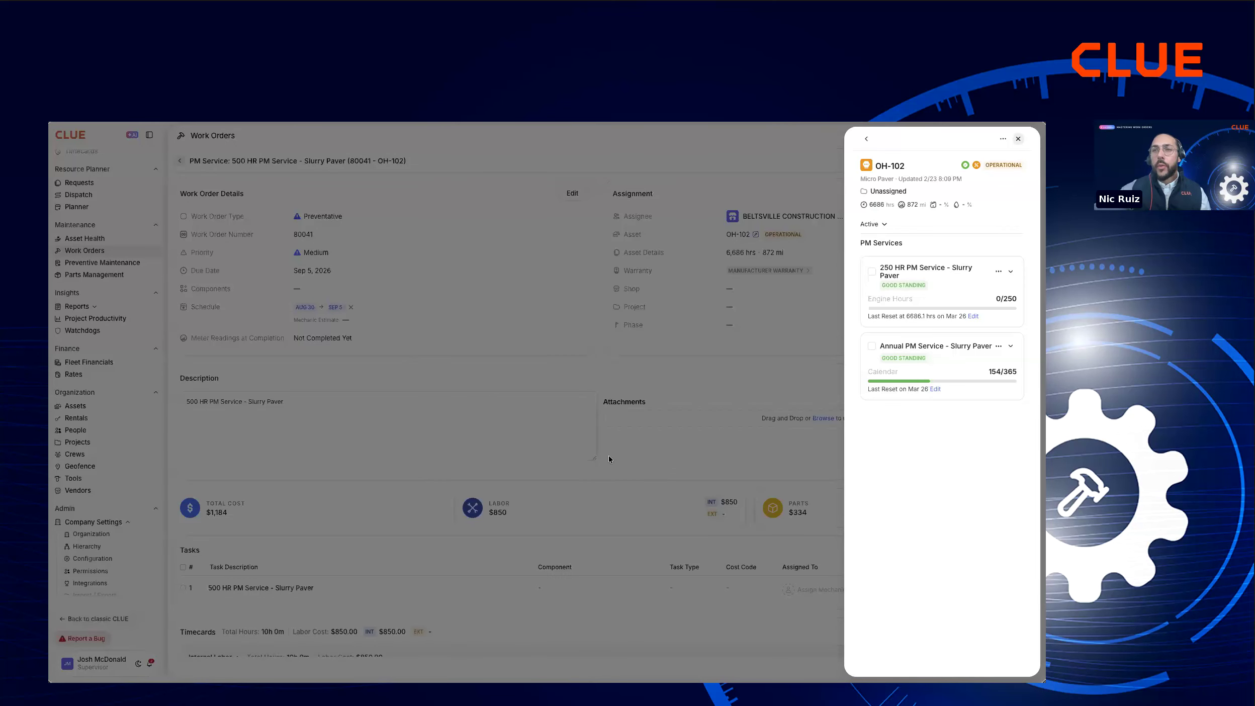
{"action": "left_click", "coordinate": [609, 455]}
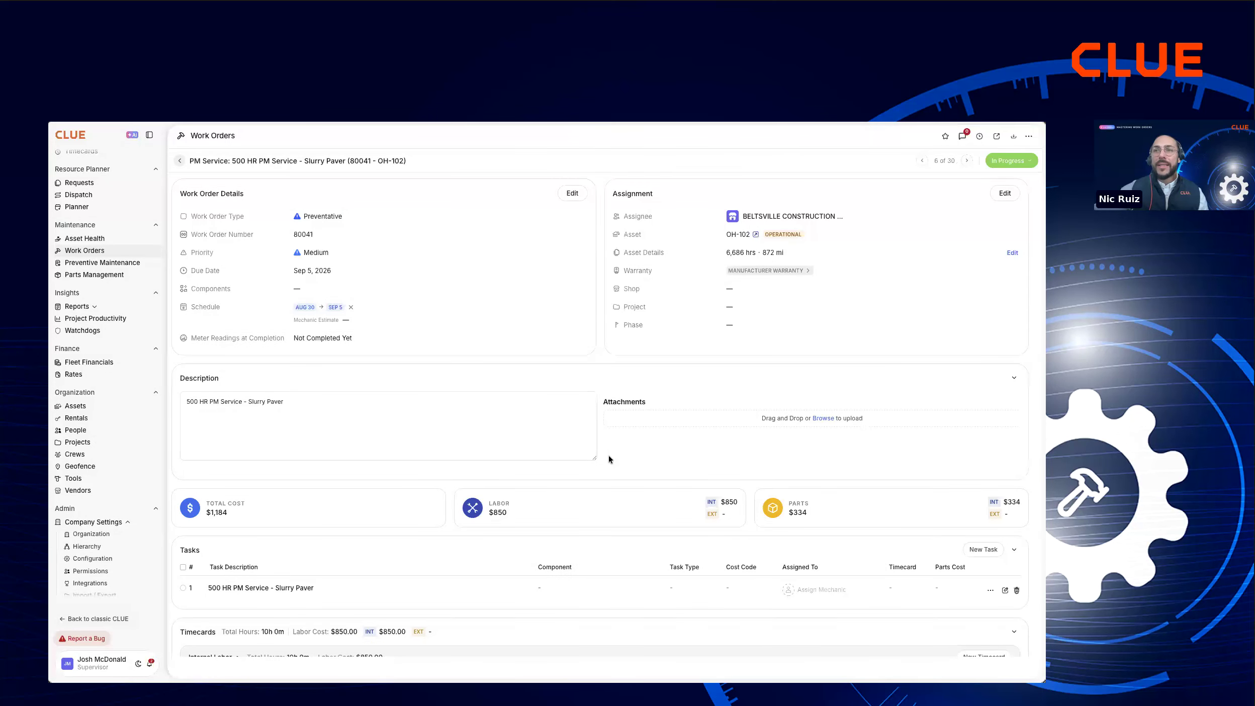